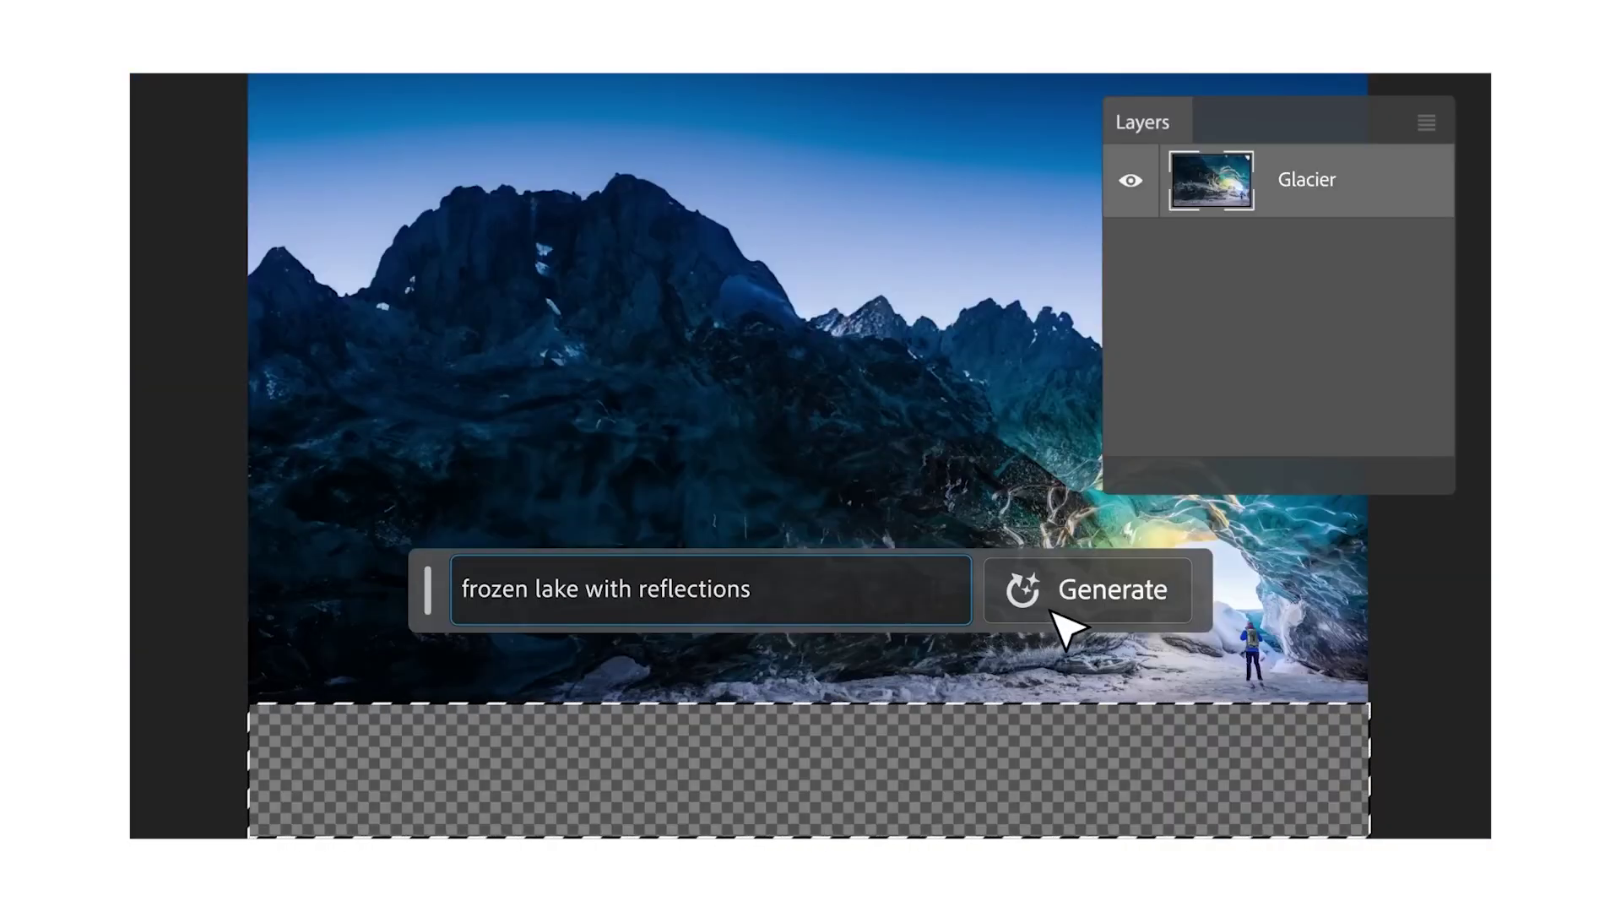
# Invert the deer selection and generate a rainy, neon-lit city alley background
pyautogui.click(1067, 622)
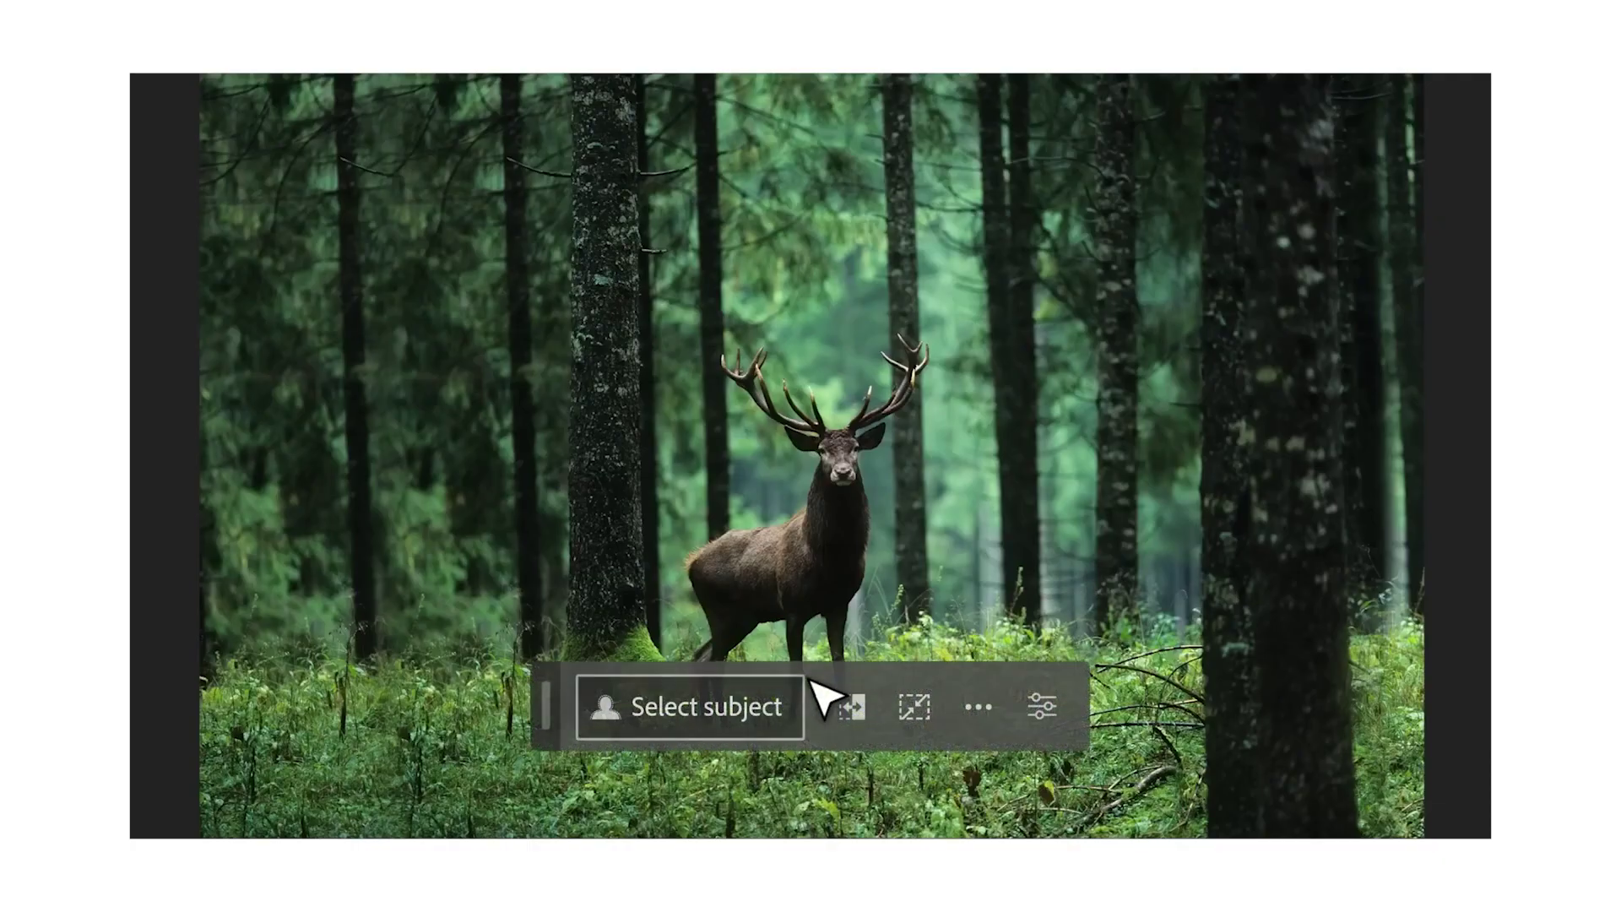
pyautogui.click(850, 708)
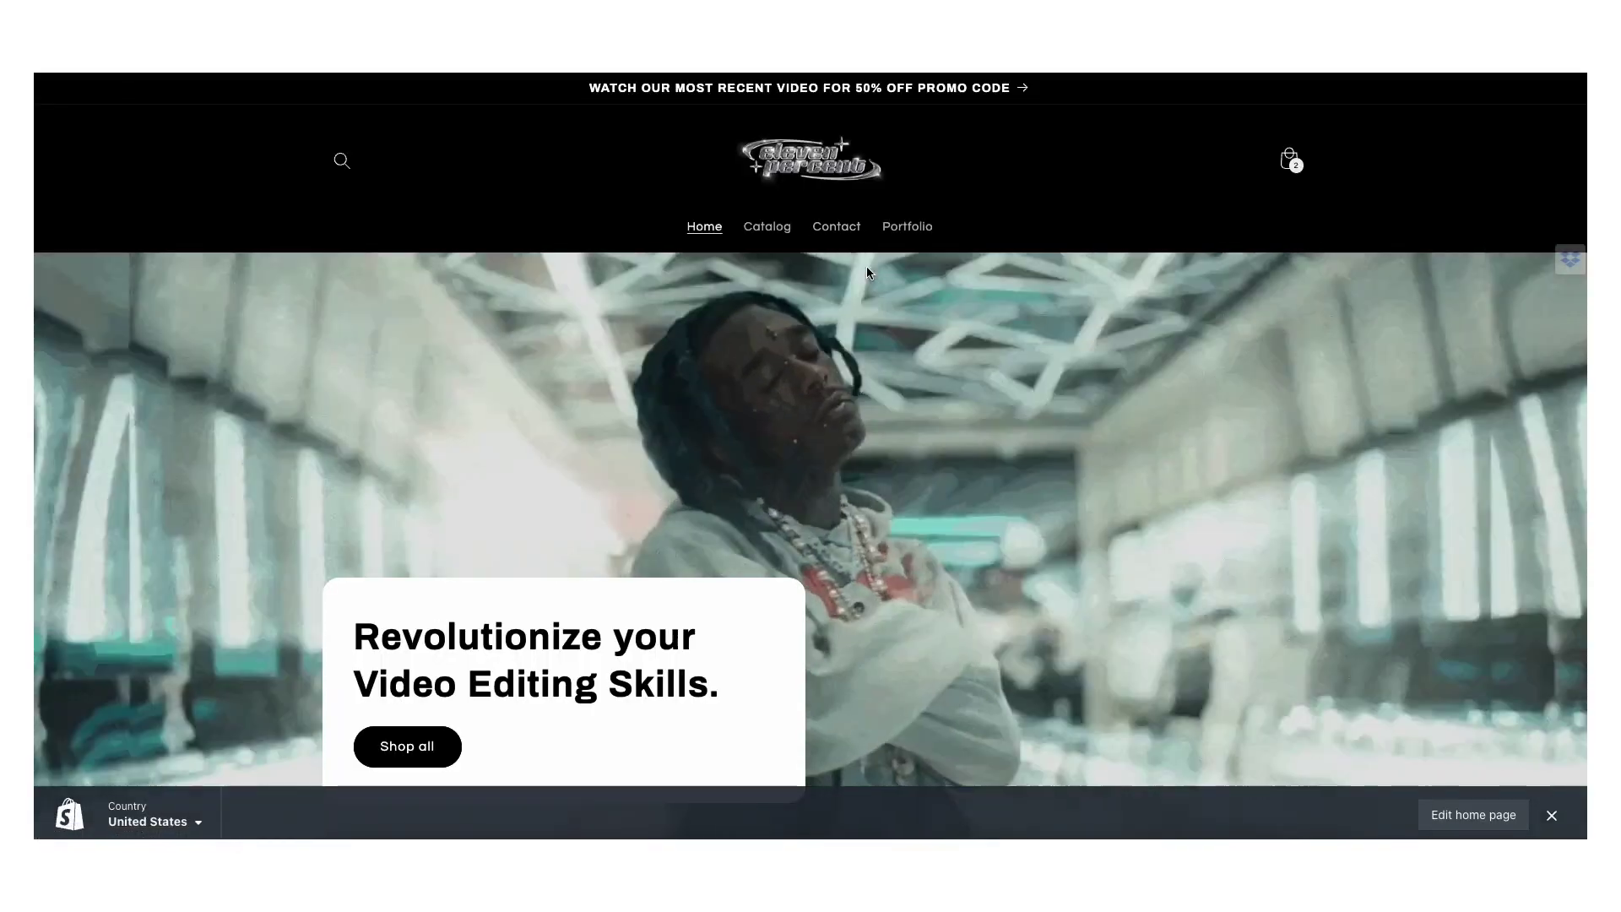
# Open the $9.99 TOP 15 Essential Music Video Title Templates Pack from Featured products
pyautogui.scroll(-14, 874, 211)
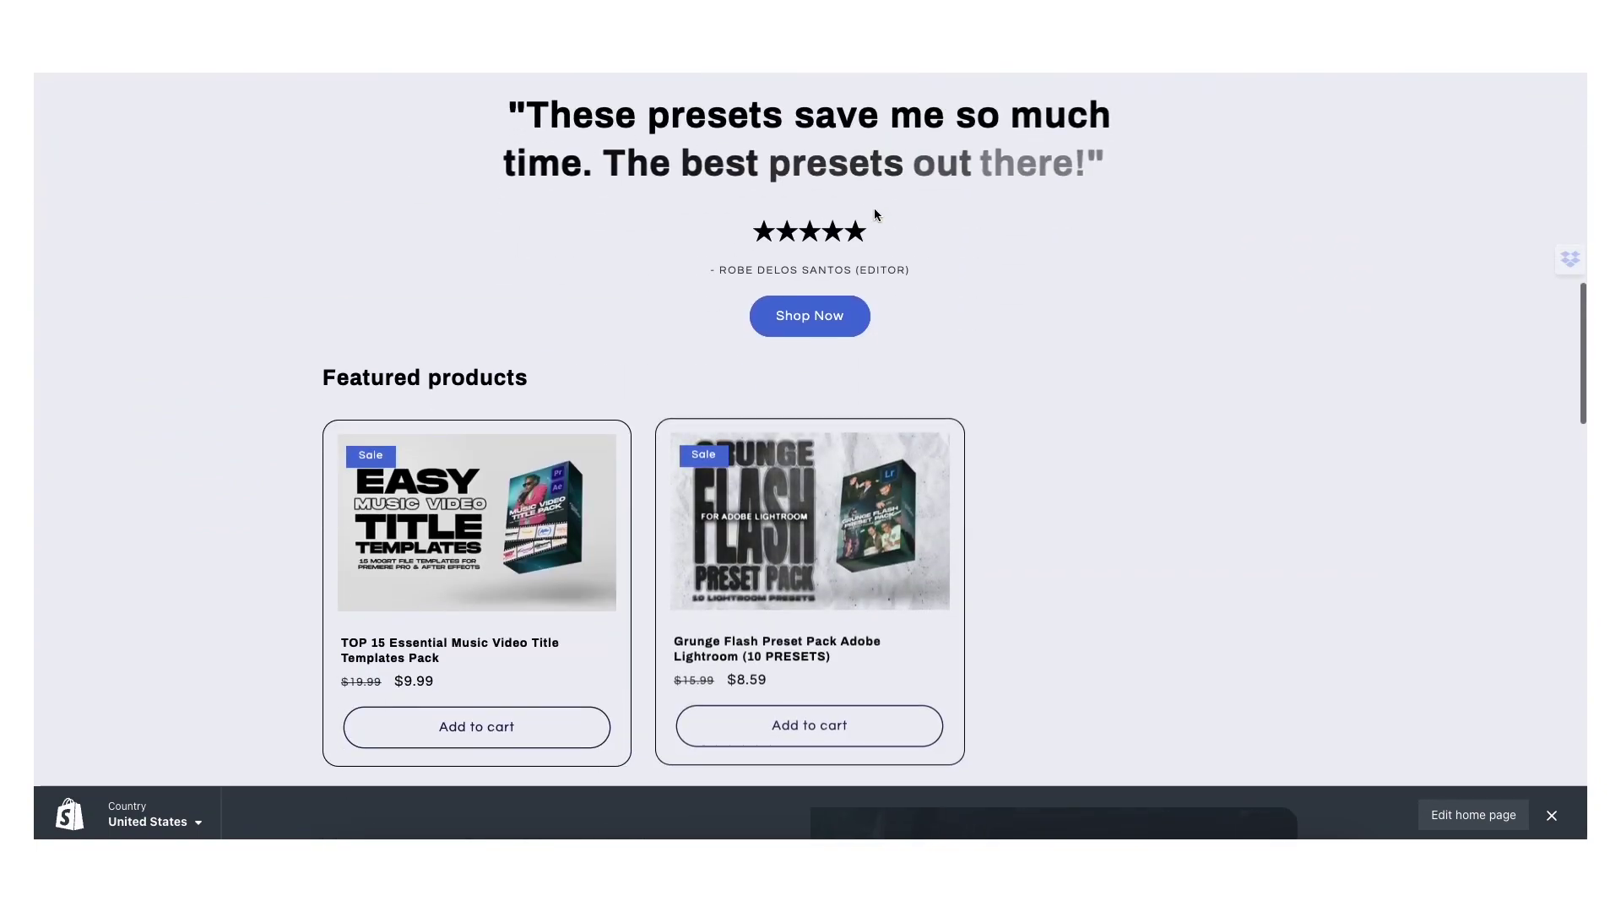
pyautogui.click(809, 280)
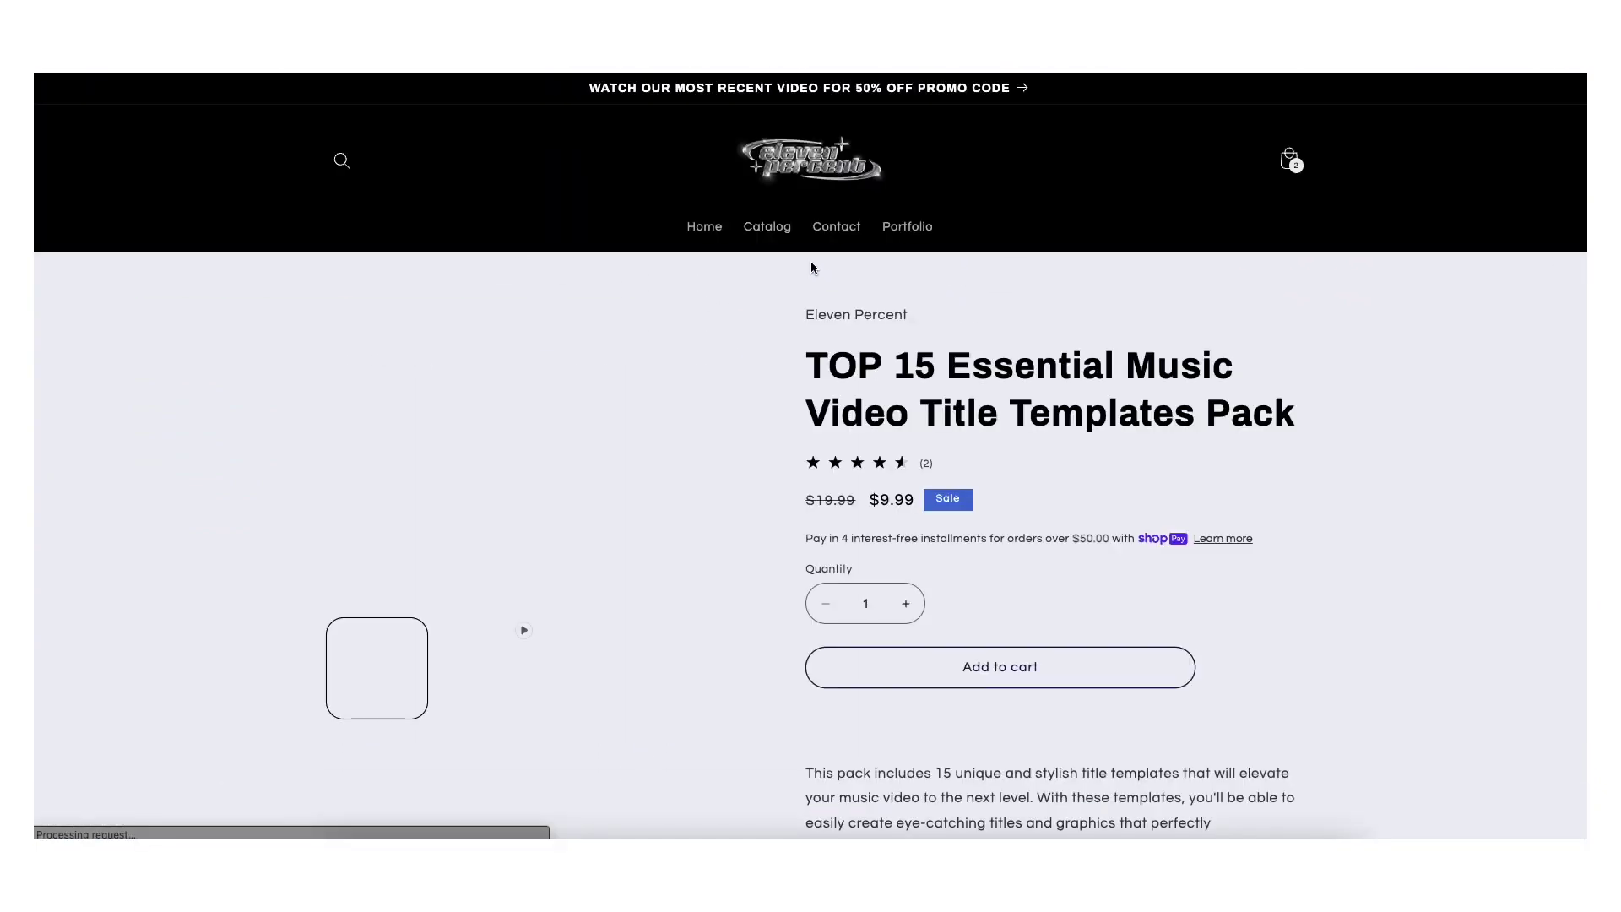
pyautogui.scroll(-1, 898, 611)
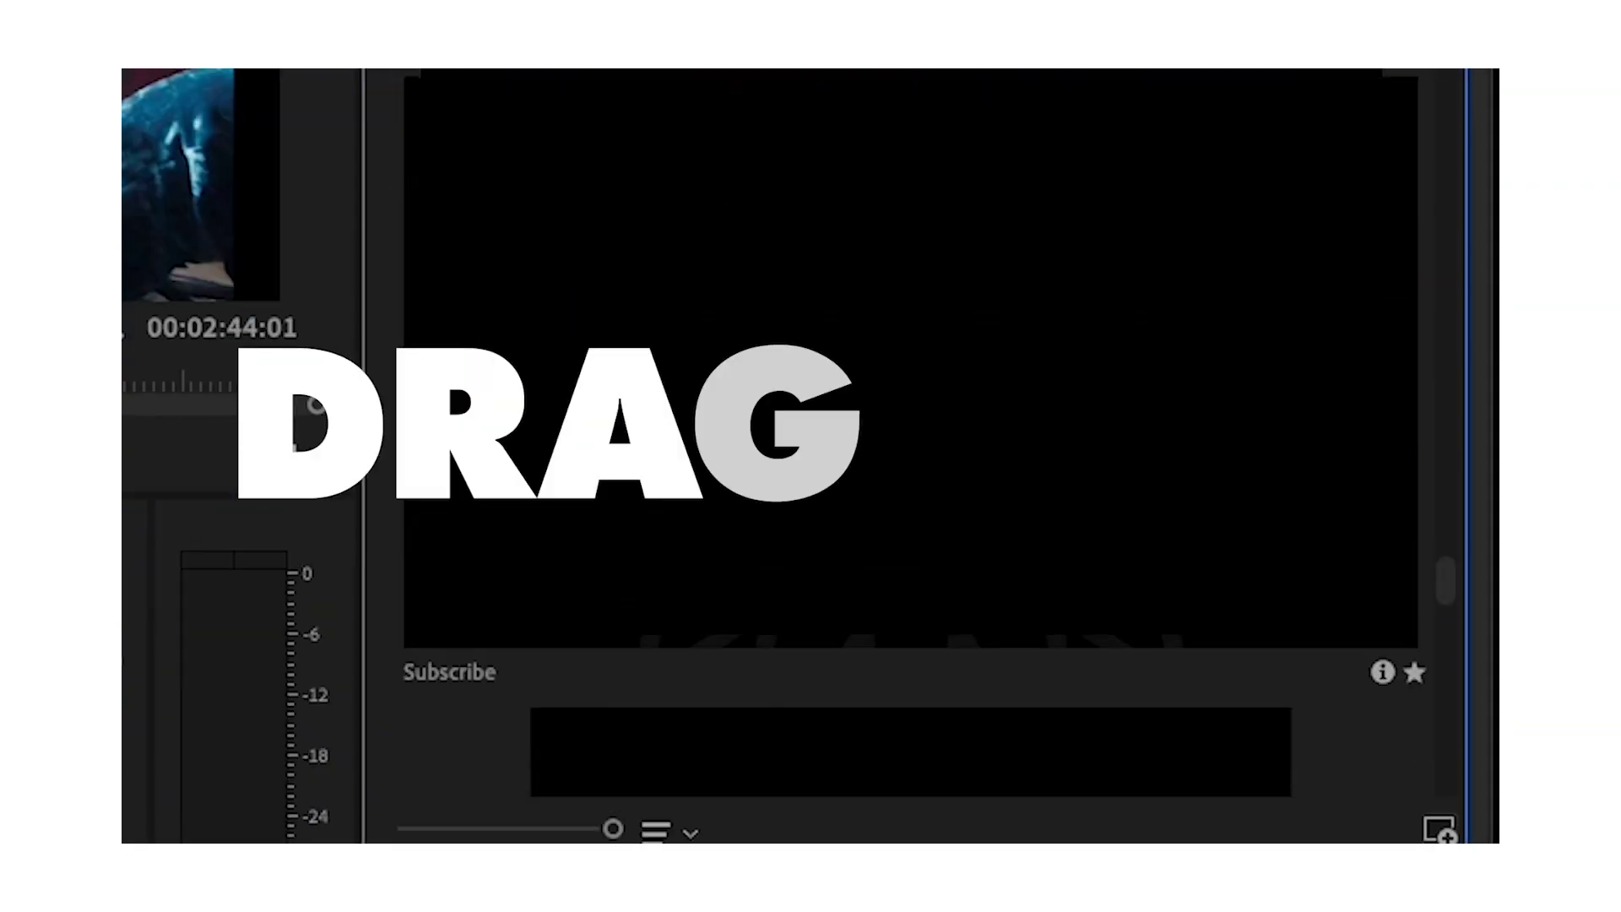
pyautogui.scroll(-5, 904, 434)
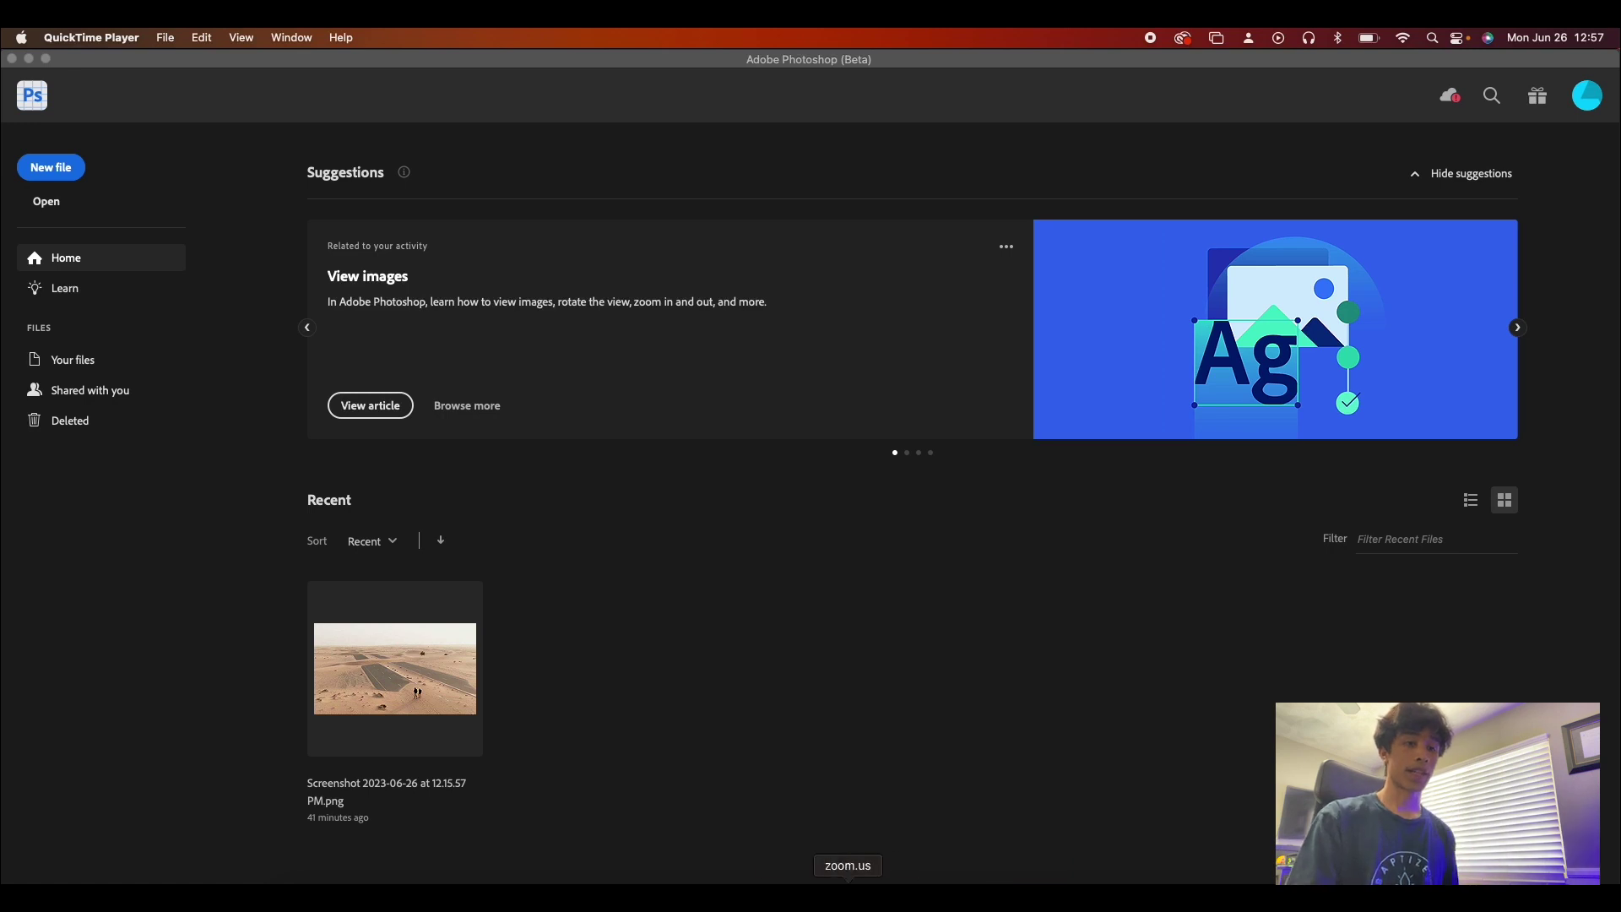
pyautogui.click(810, 894)
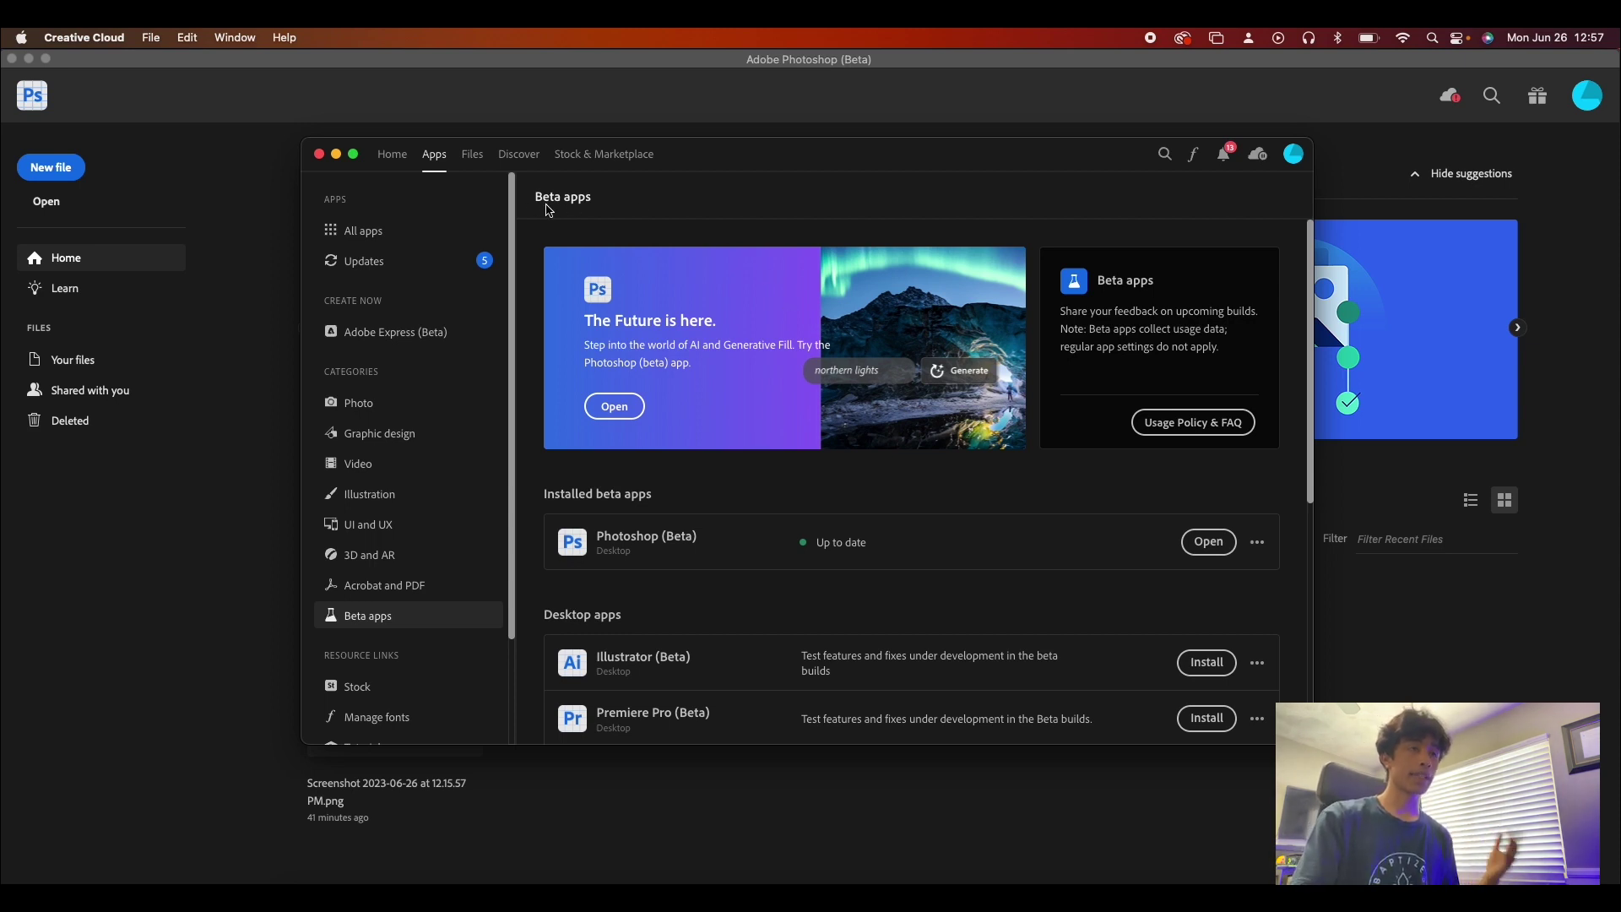
pyautogui.moveTo(773, 165); pyautogui.dragTo(699, 178)
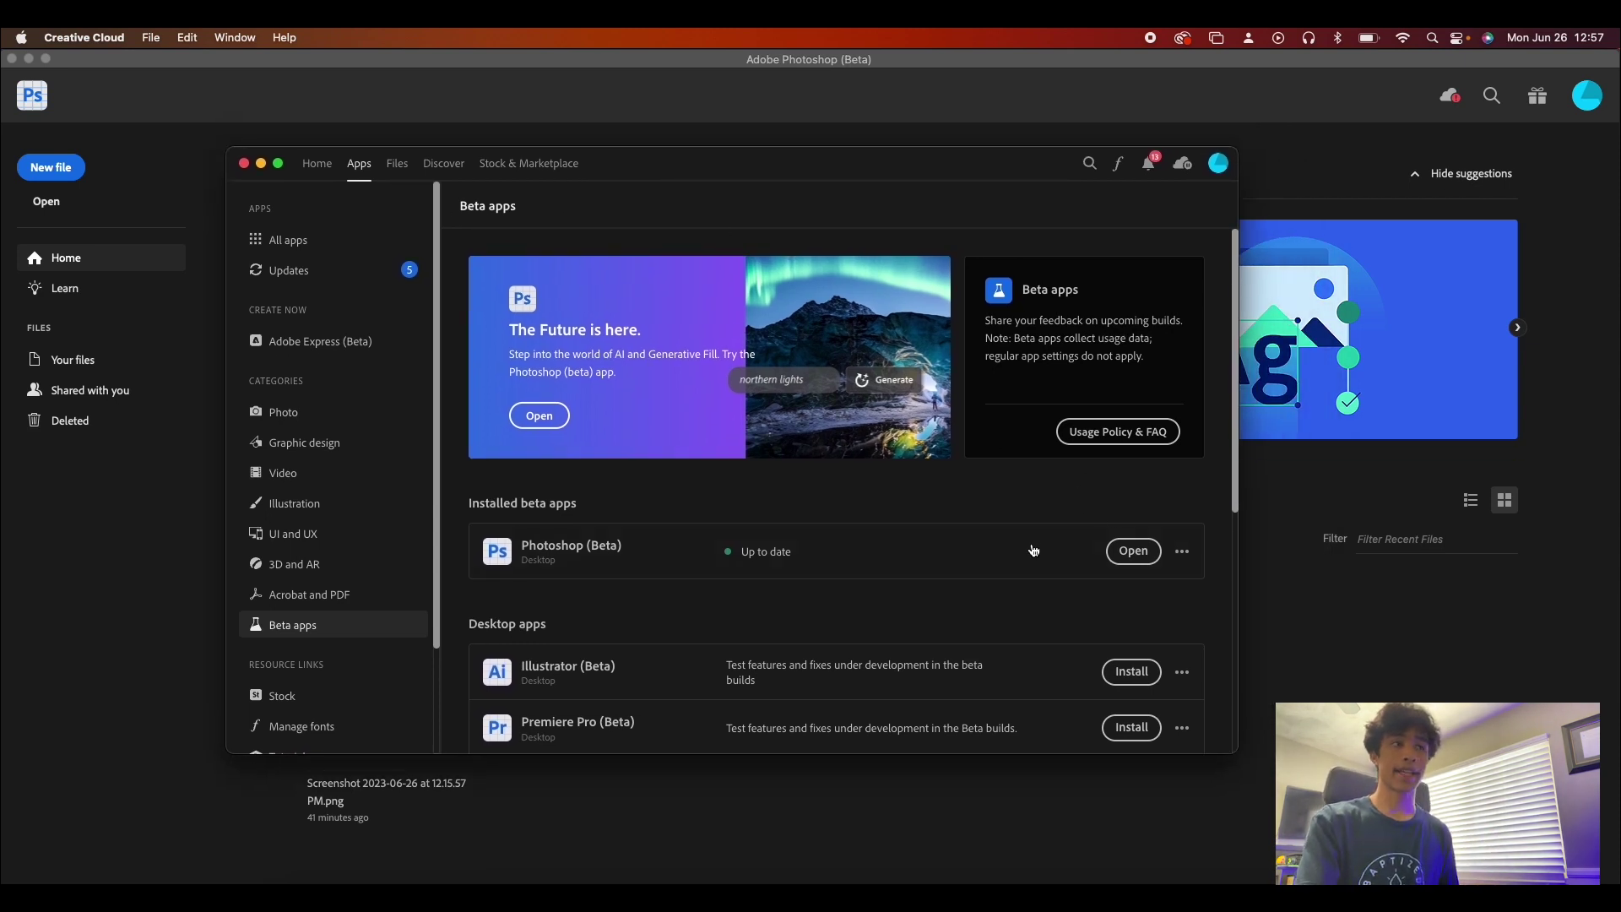
pyautogui.scroll(-1, 1033, 550)
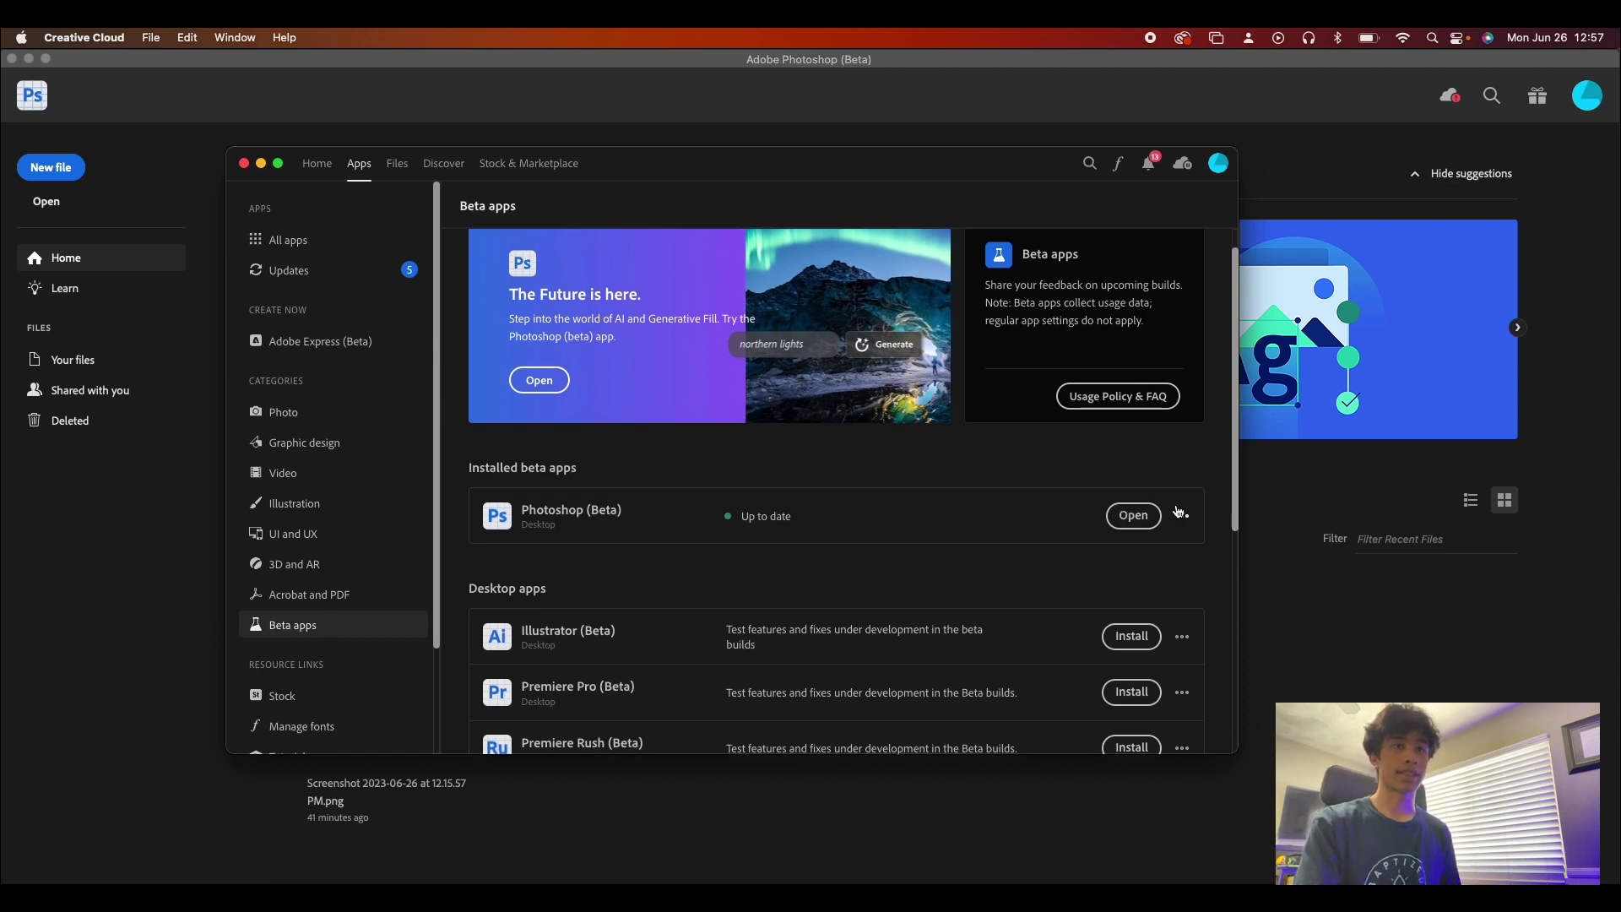
pyautogui.click(121, 487)
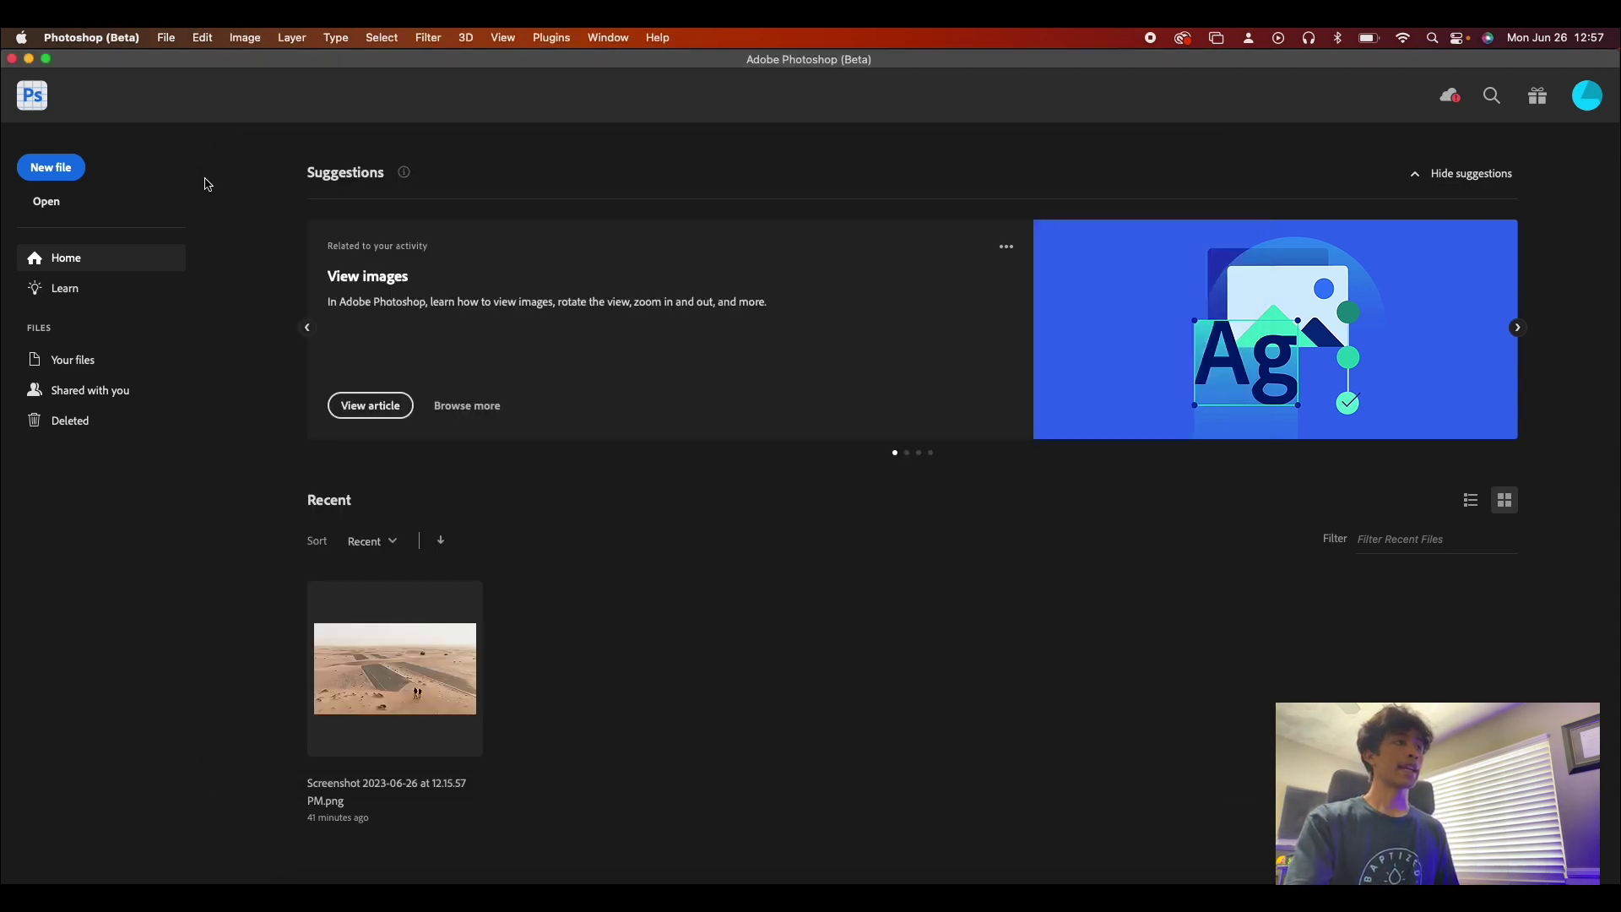
# Create a 2560 × 1440 pixel document named Generative Fill
pyautogui.click(77, 169)
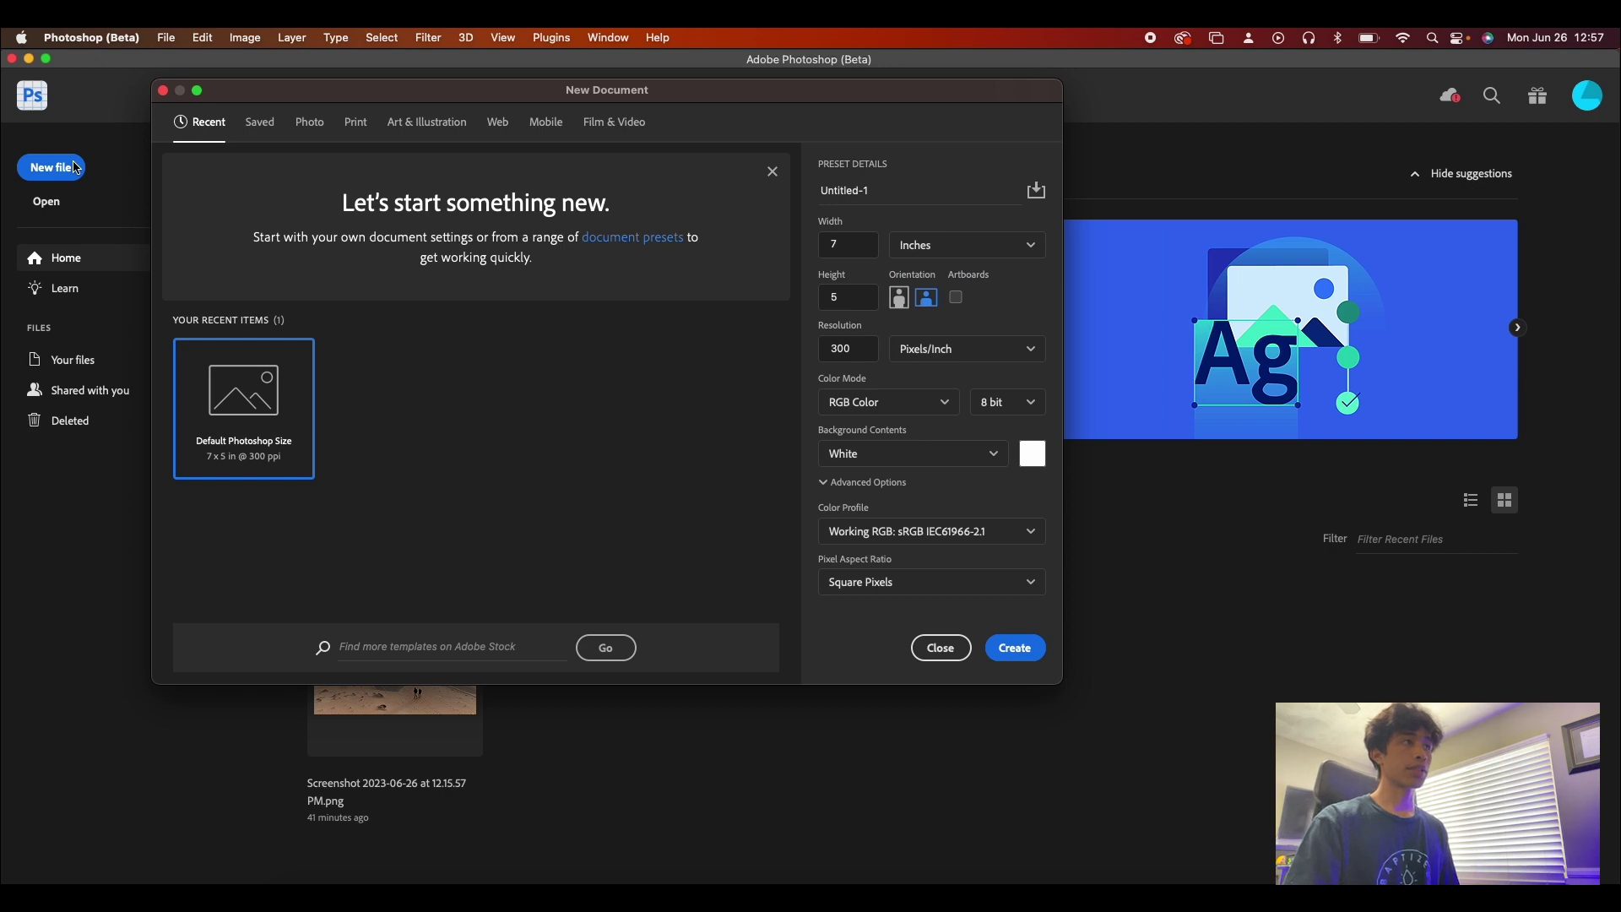
pyautogui.click(931, 245)
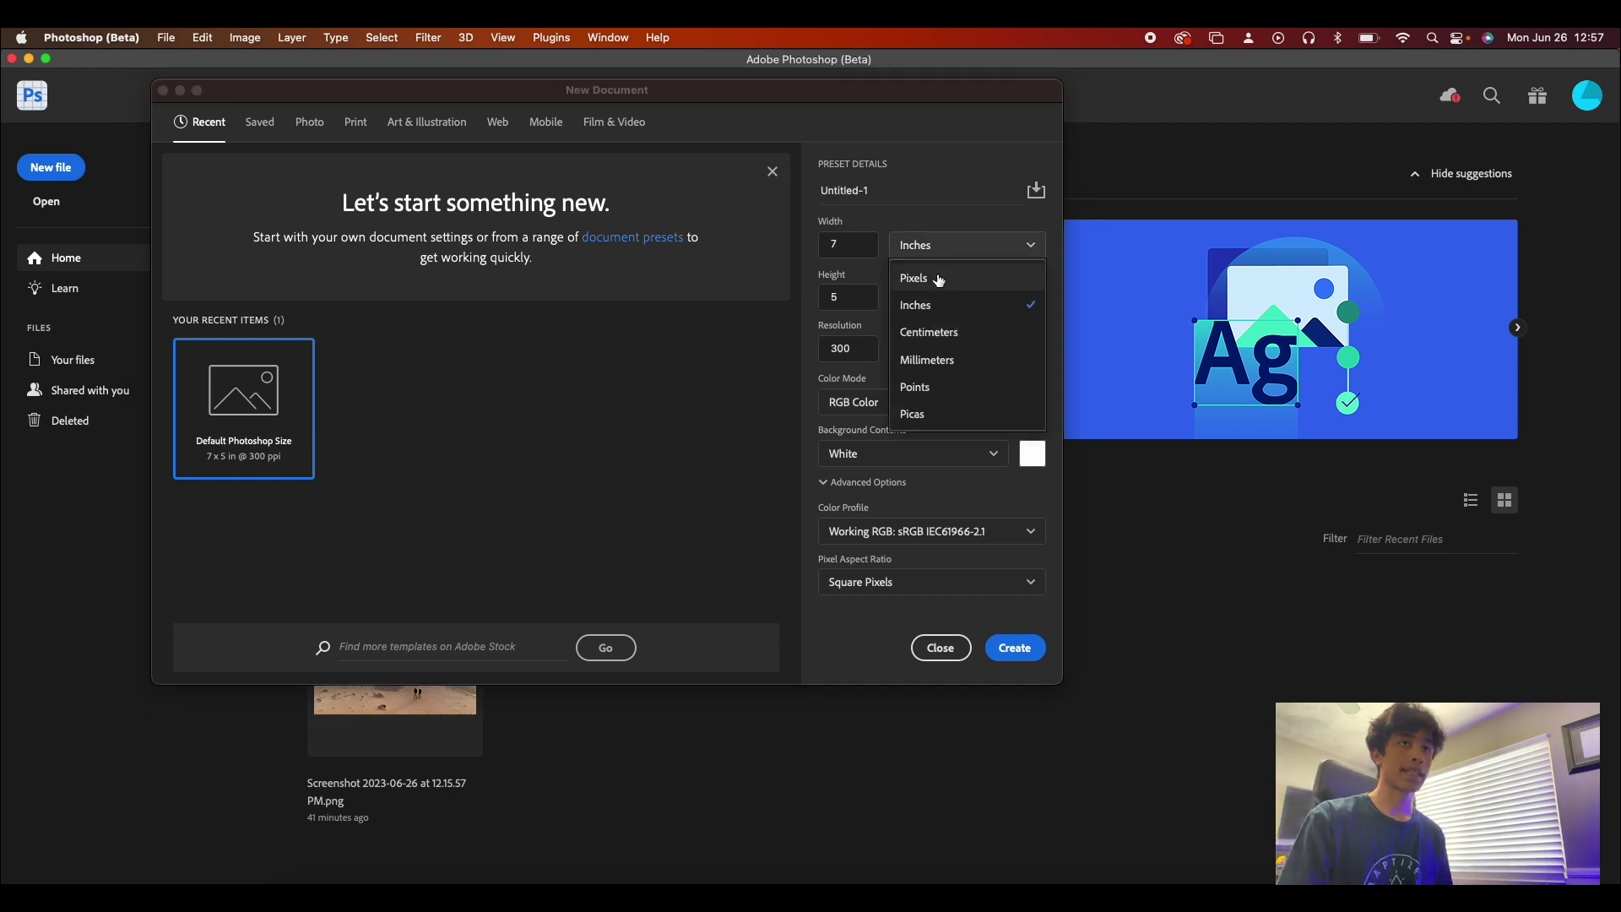
pyautogui.click(959, 276)
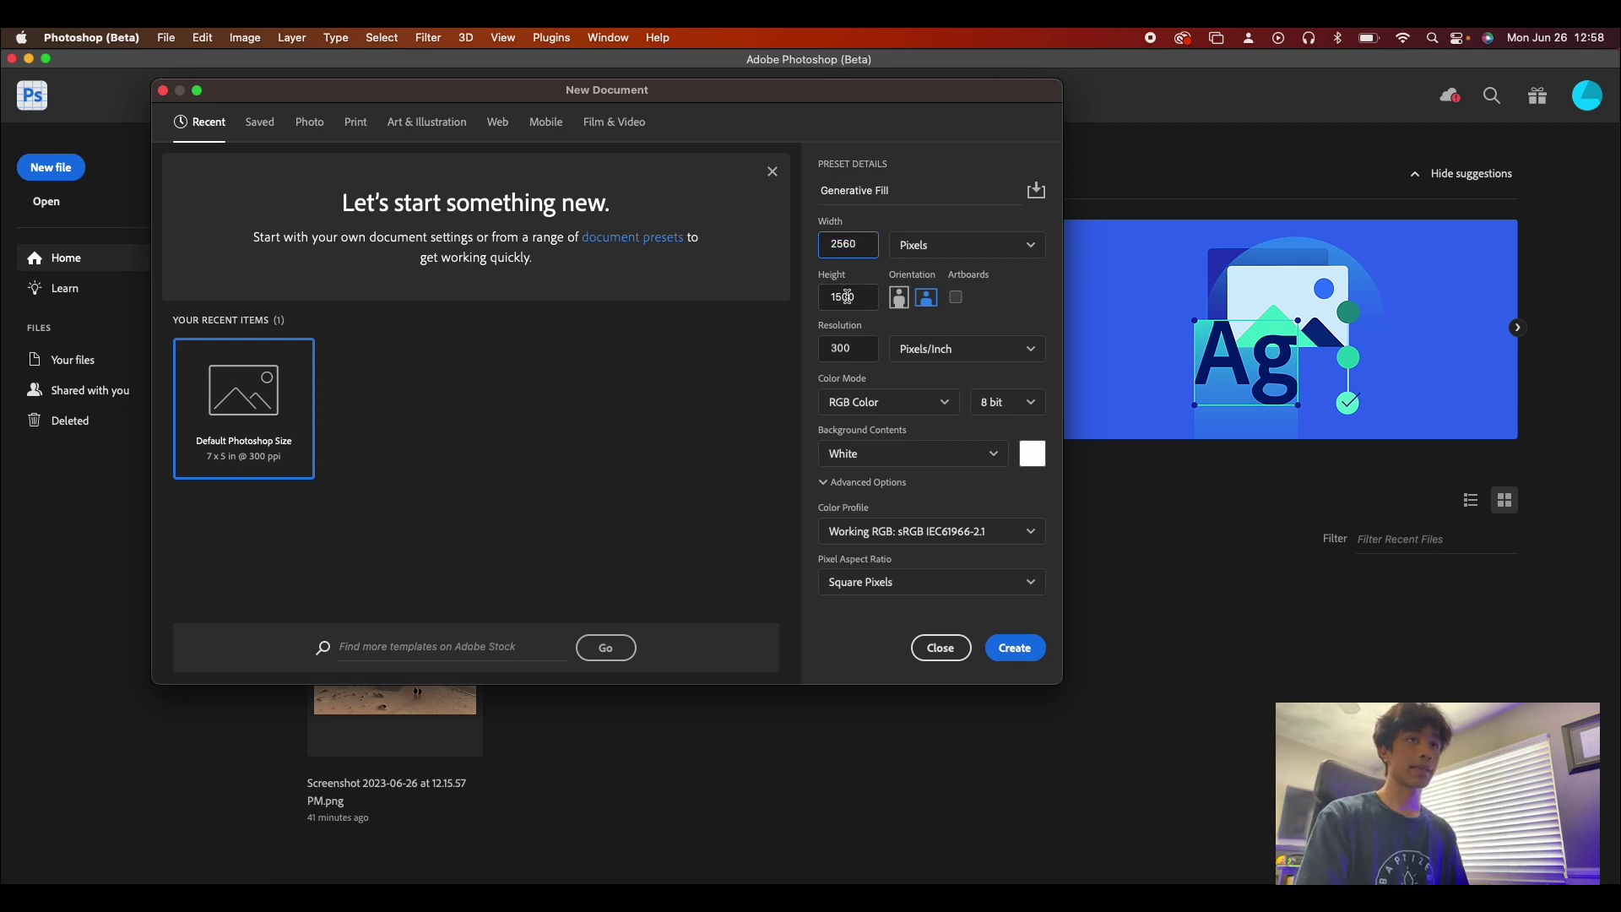
pyautogui.write('1')
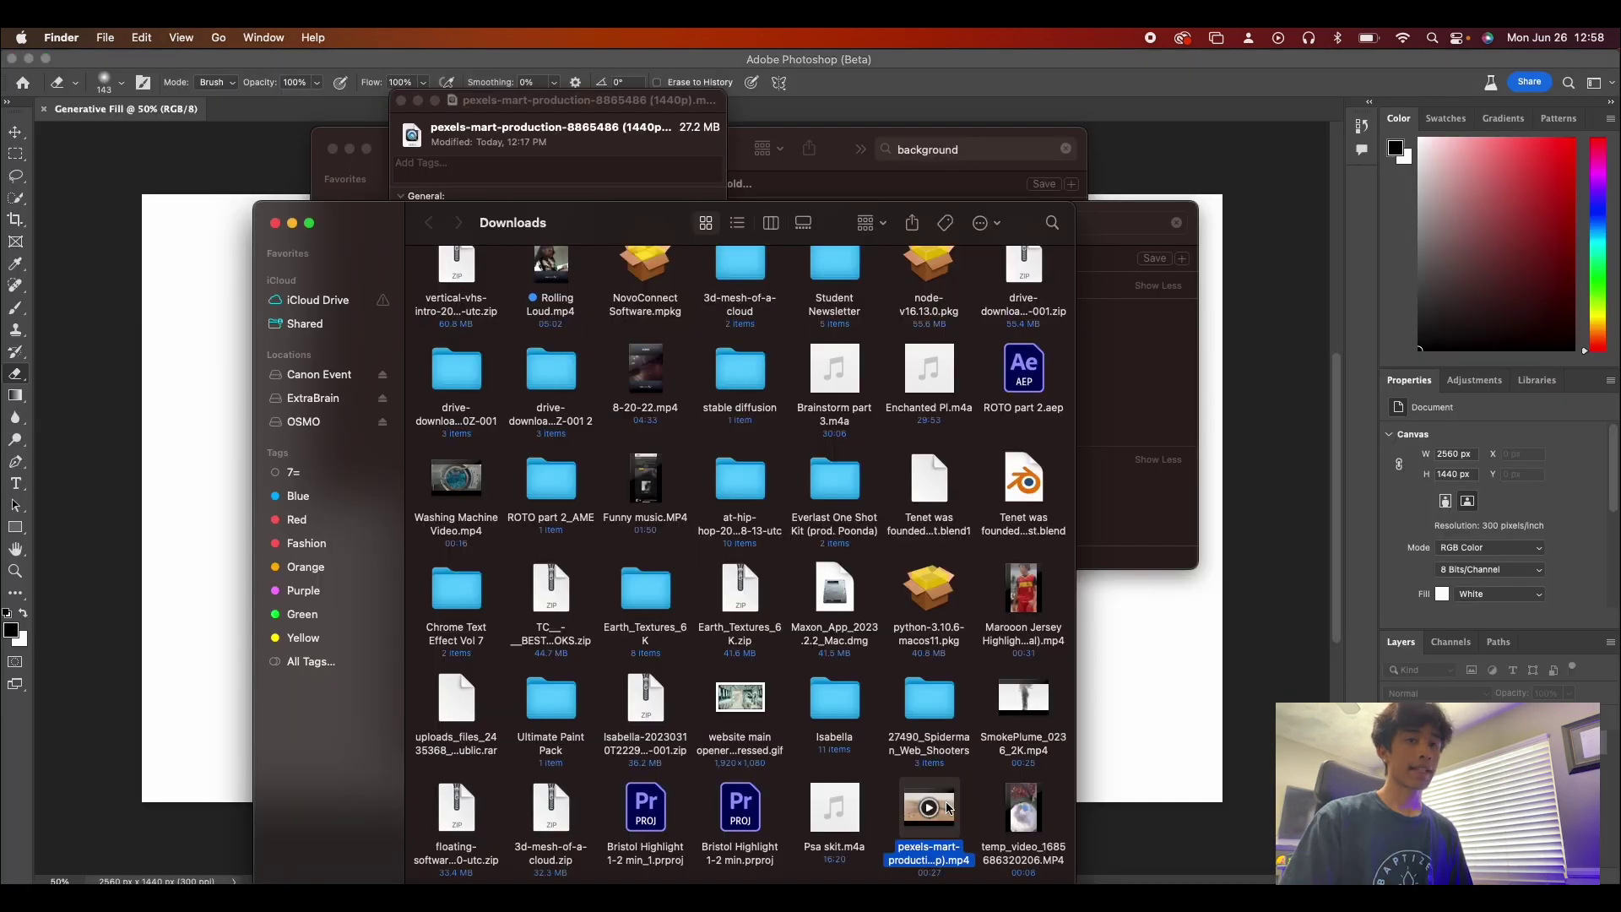
# Preview the desert drone clip, scrubbing back to 2 seconds and pausing on a chosen frame
pyautogui.press('space')
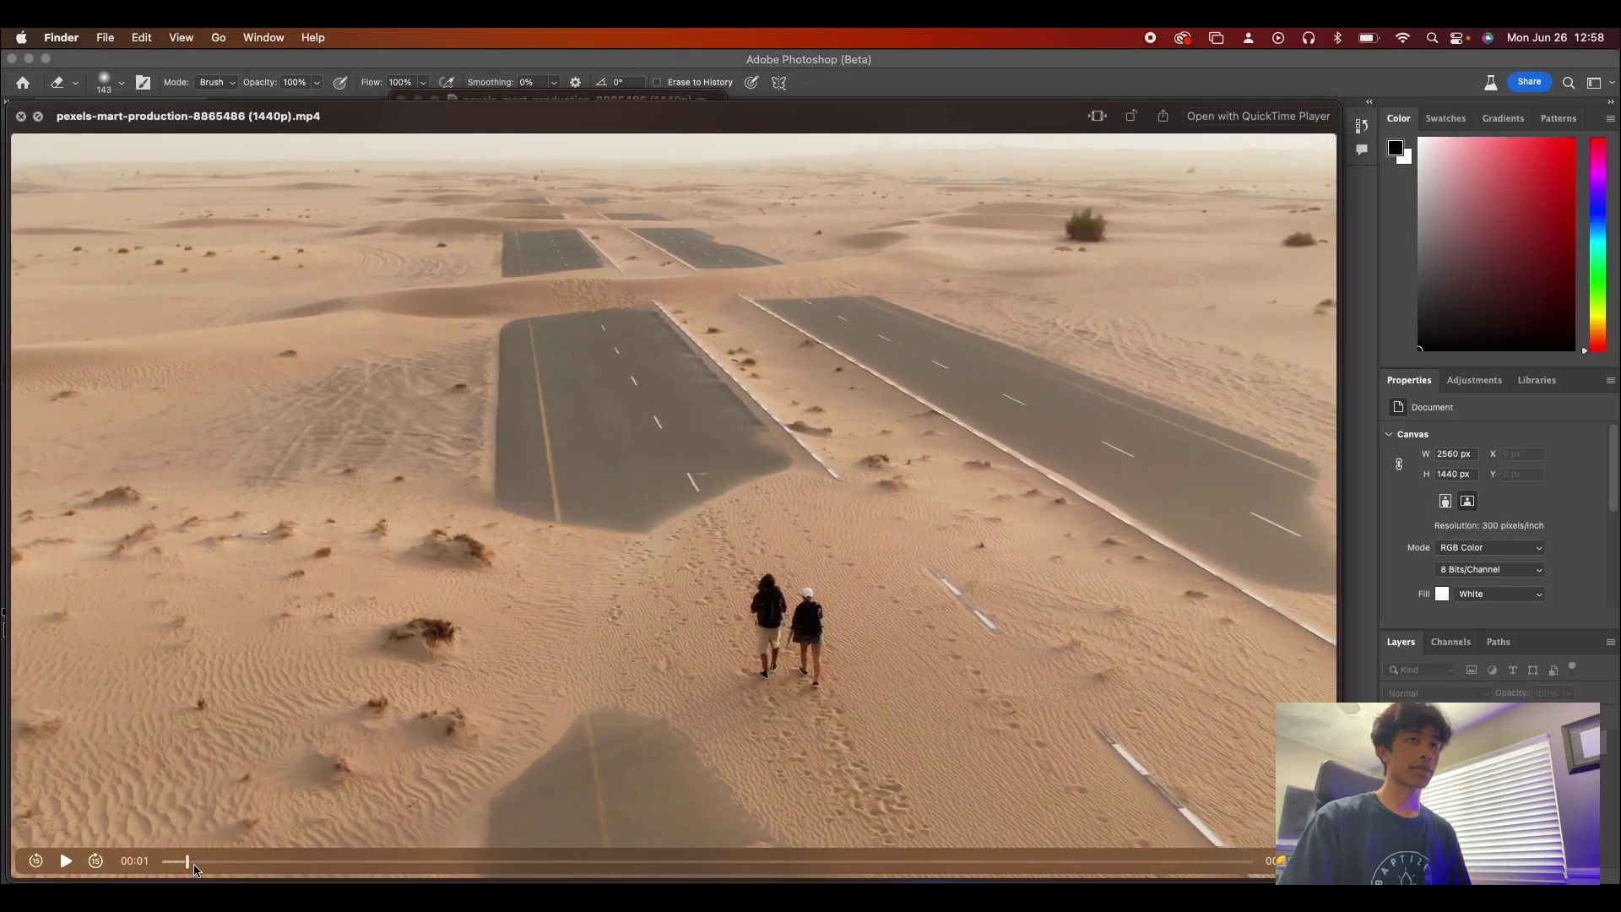
pyautogui.click(267, 861)
pyautogui.moveTo(266, 862); pyautogui.dragTo(235, 867)
pyautogui.click(65, 861)
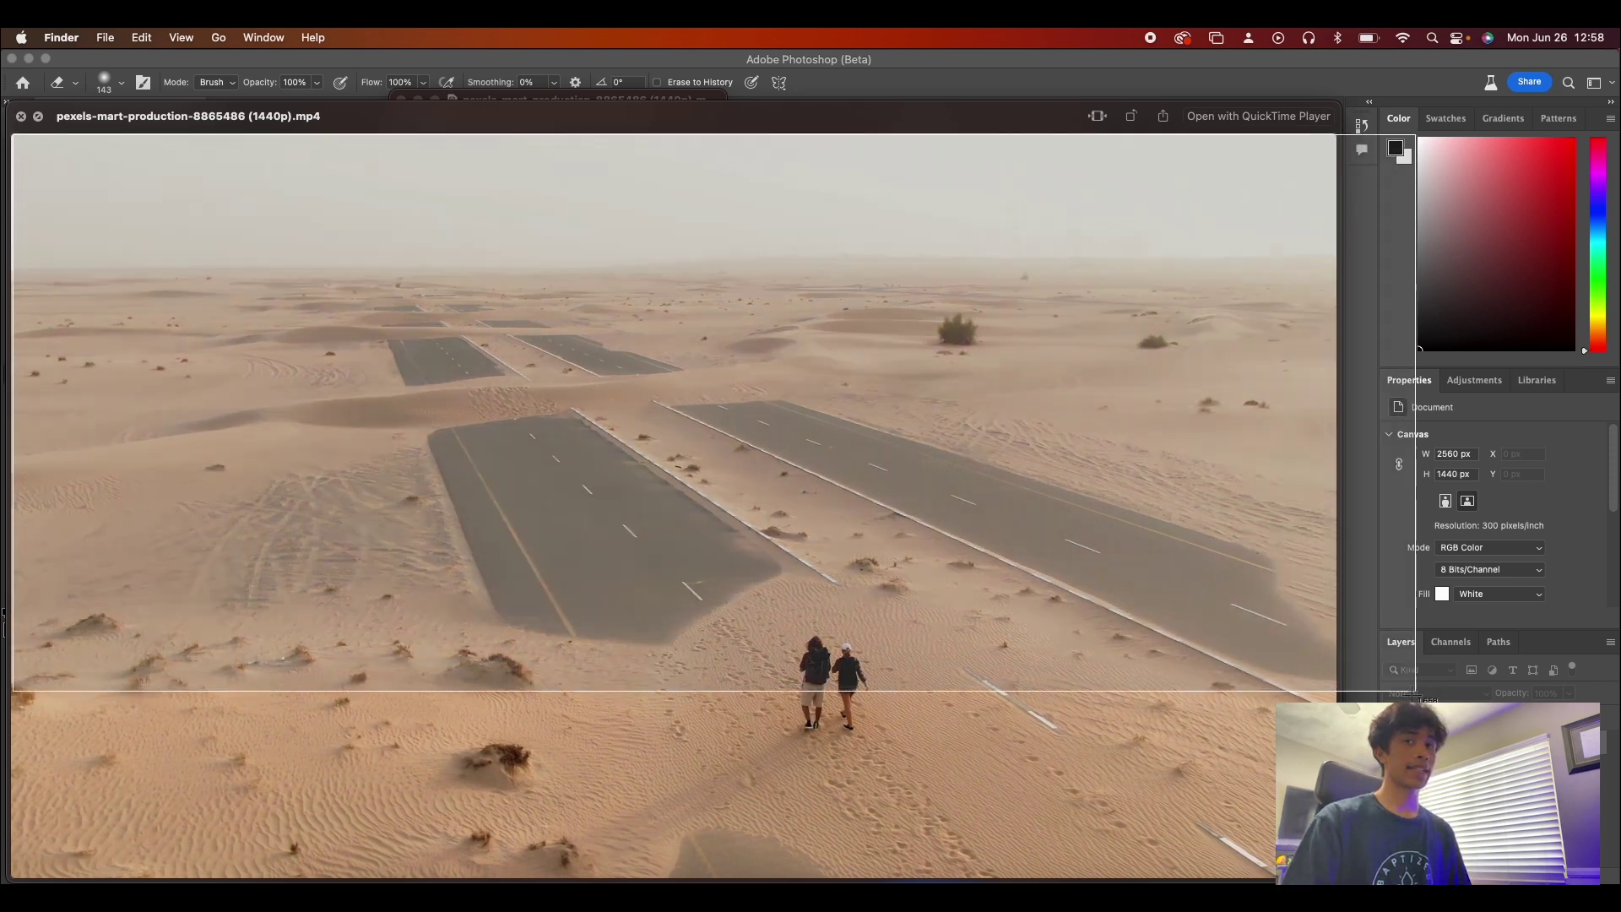
pyautogui.press('space')
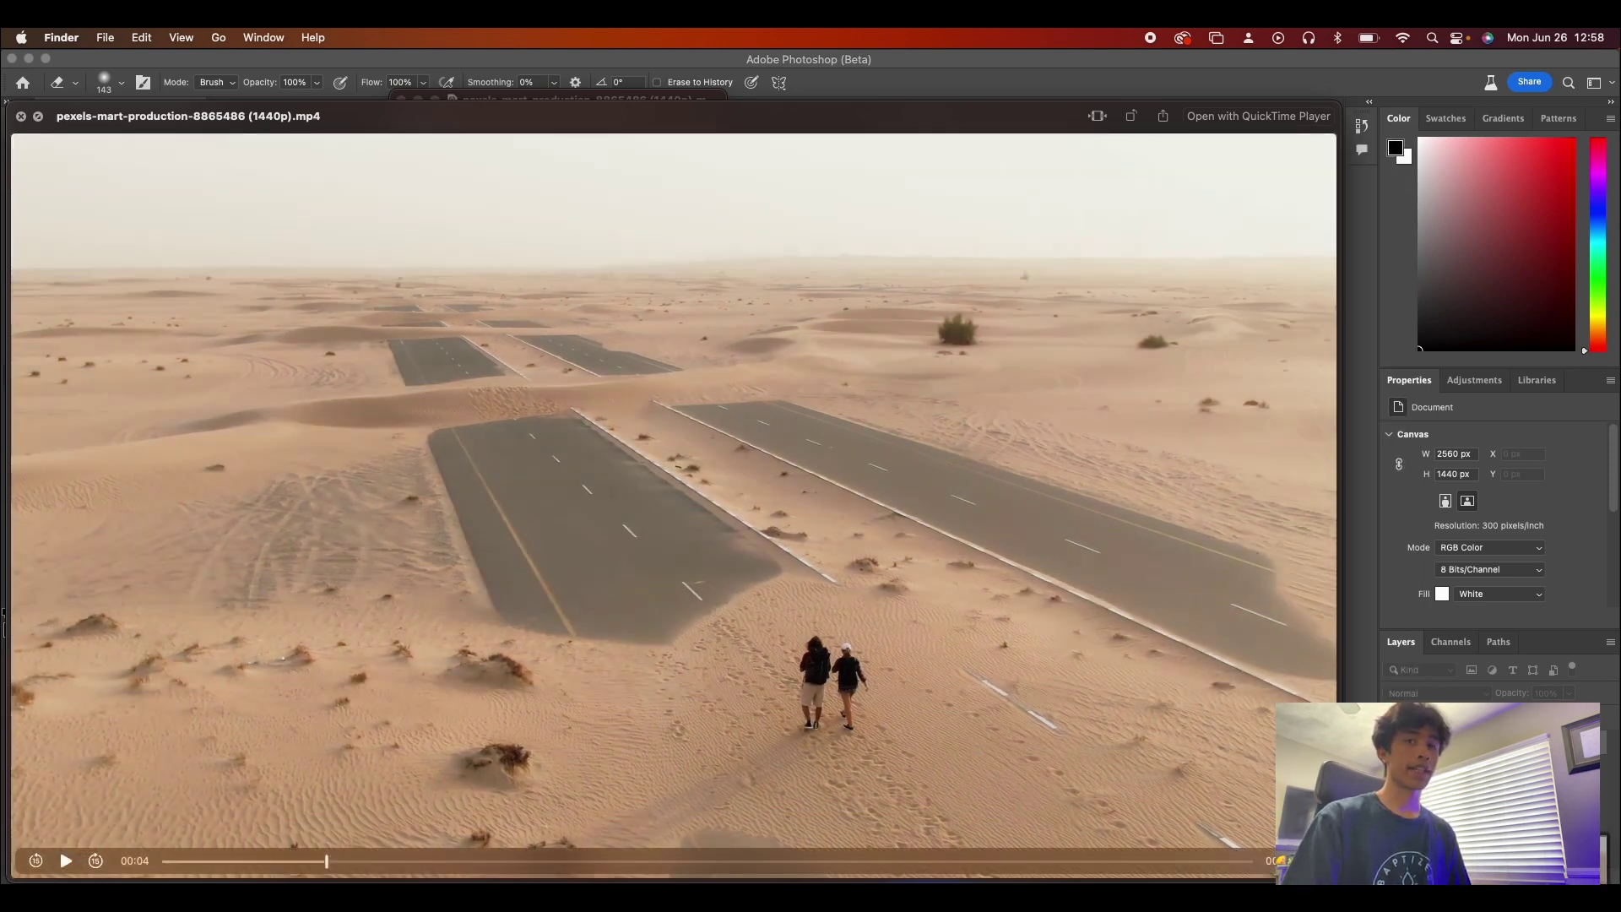
# Place the desert screenshot on the canvas and stretch it to fill the 2560 × 1440 frame
pyautogui.press('Escape')
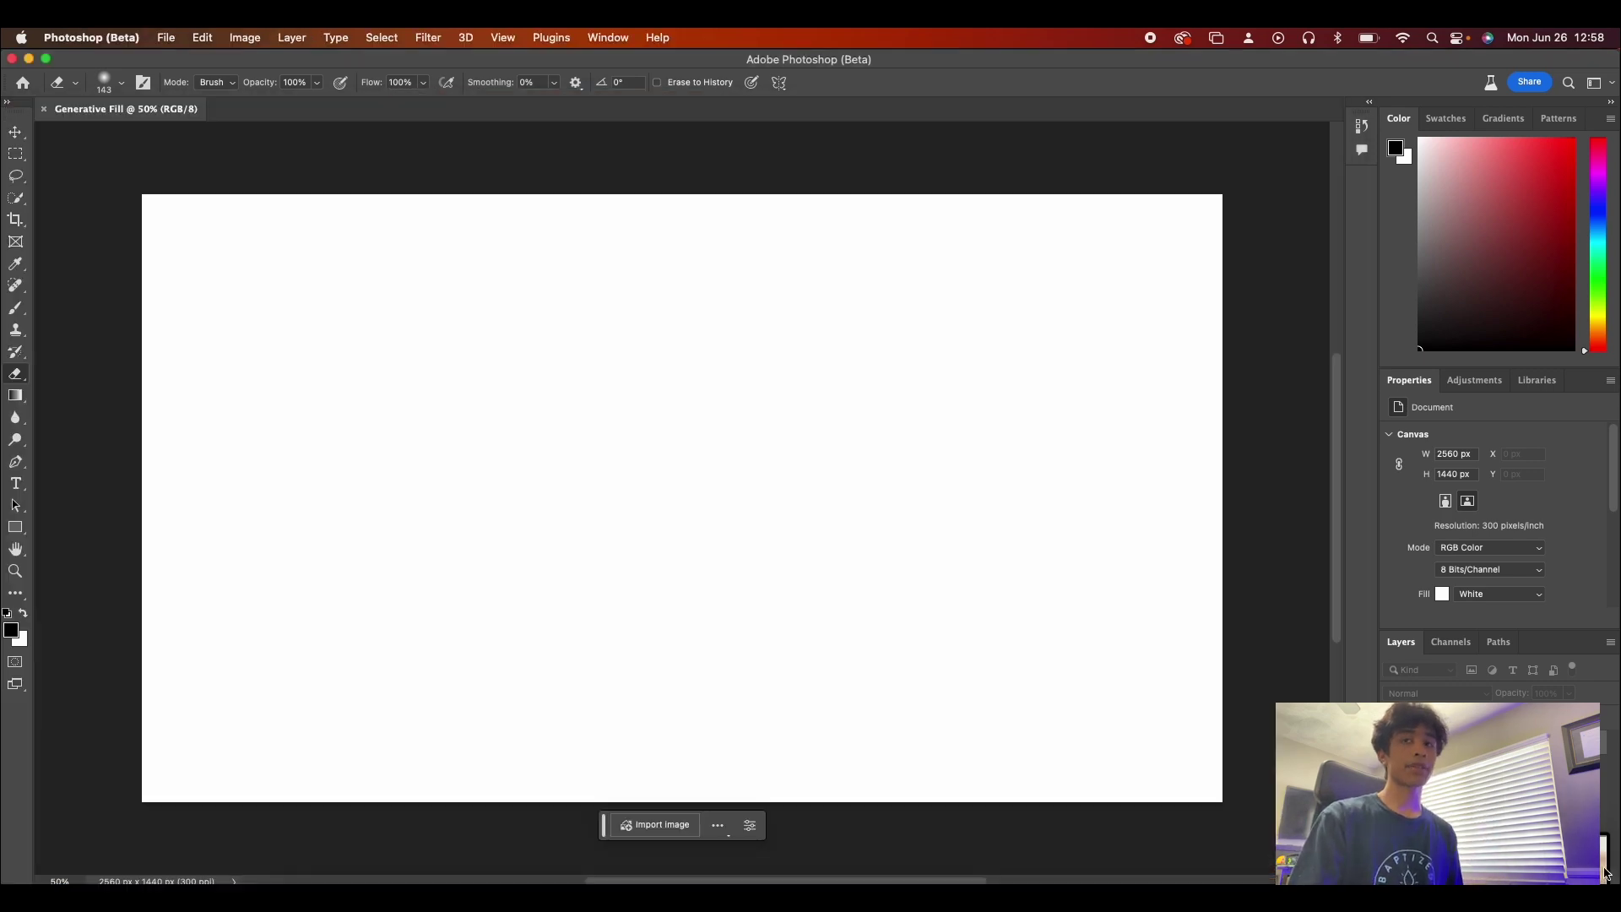
pyautogui.moveTo(1604, 872); pyautogui.dragTo(810, 532)
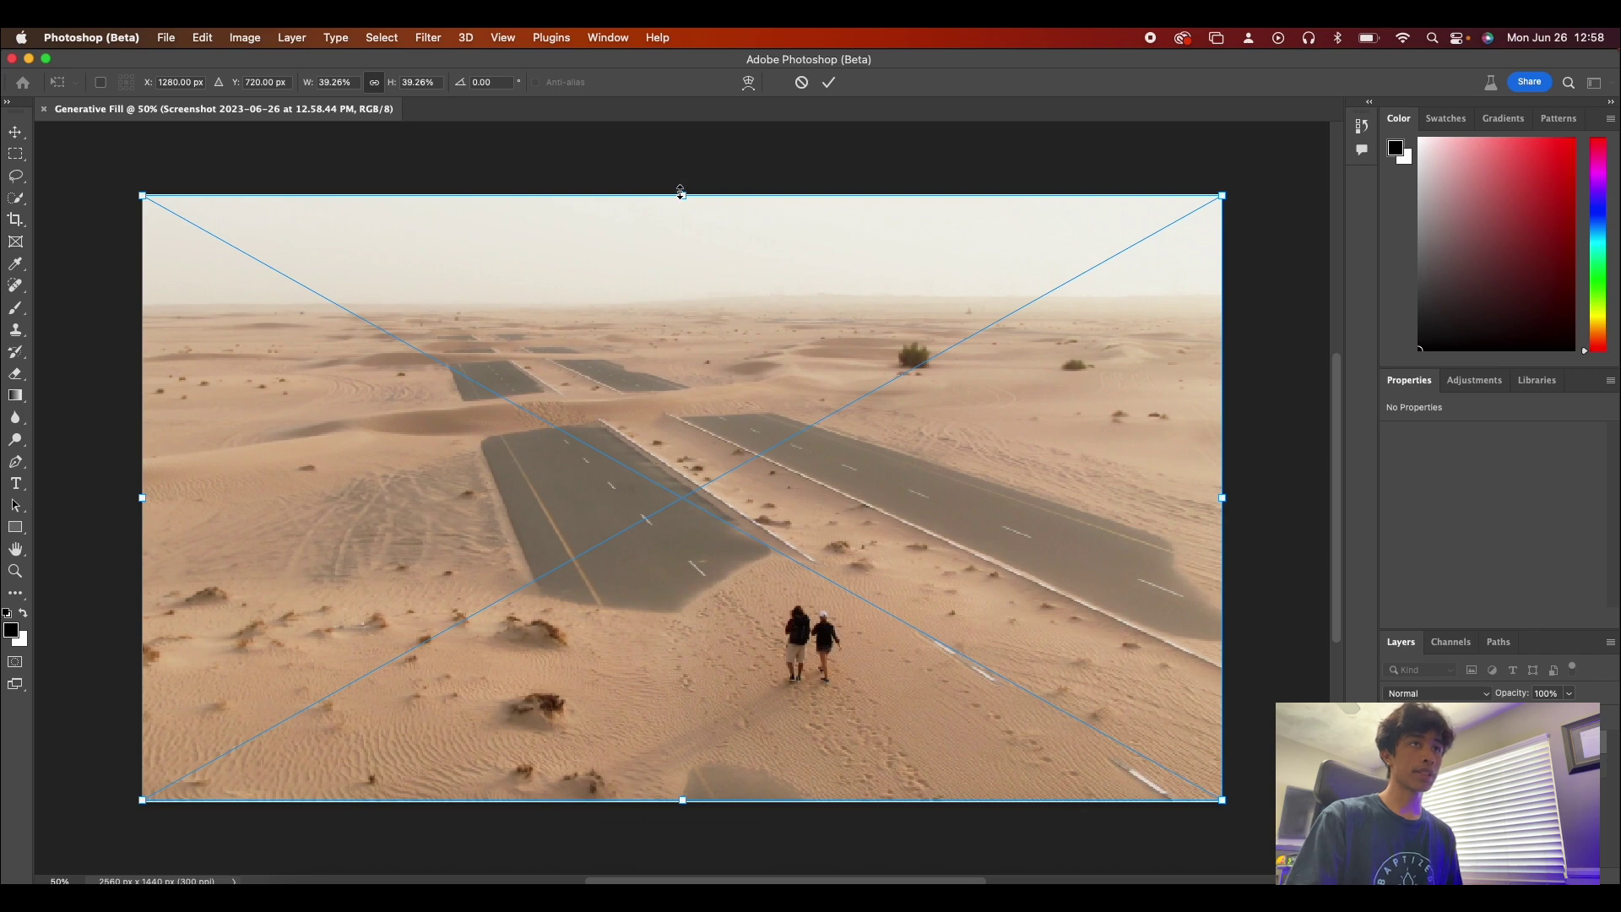
pyautogui.moveTo(681, 194); pyautogui.dragTo(679, 189)
pyautogui.press('Return')
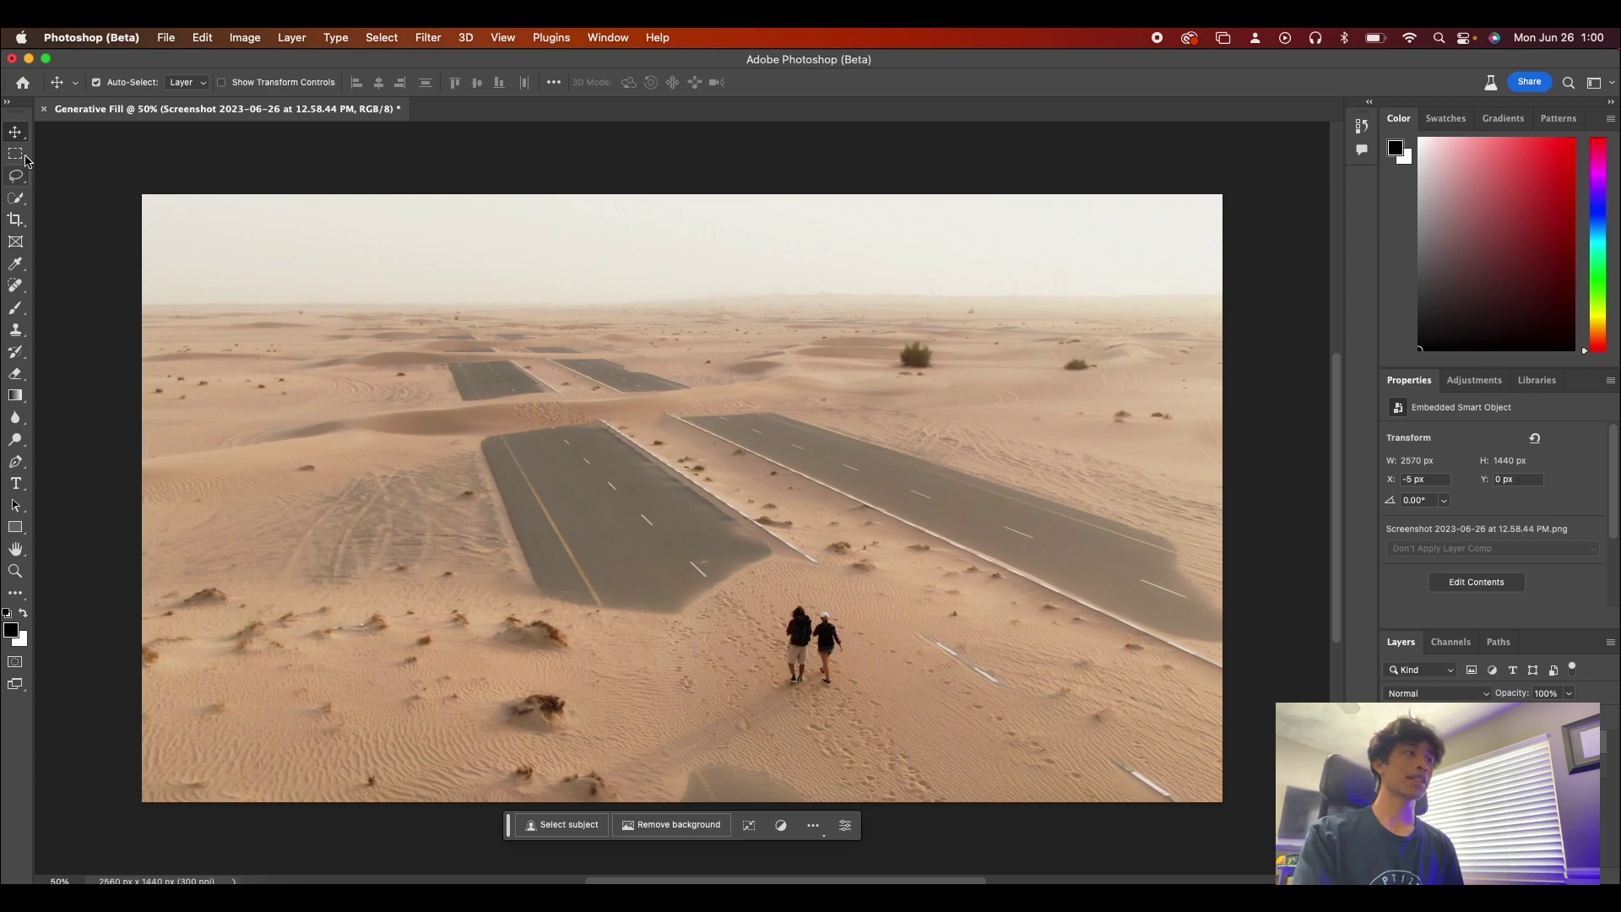
# Select the top-left desert area and generative-fill it with 'Destroyed cit debris'
pyautogui.click(25, 159)
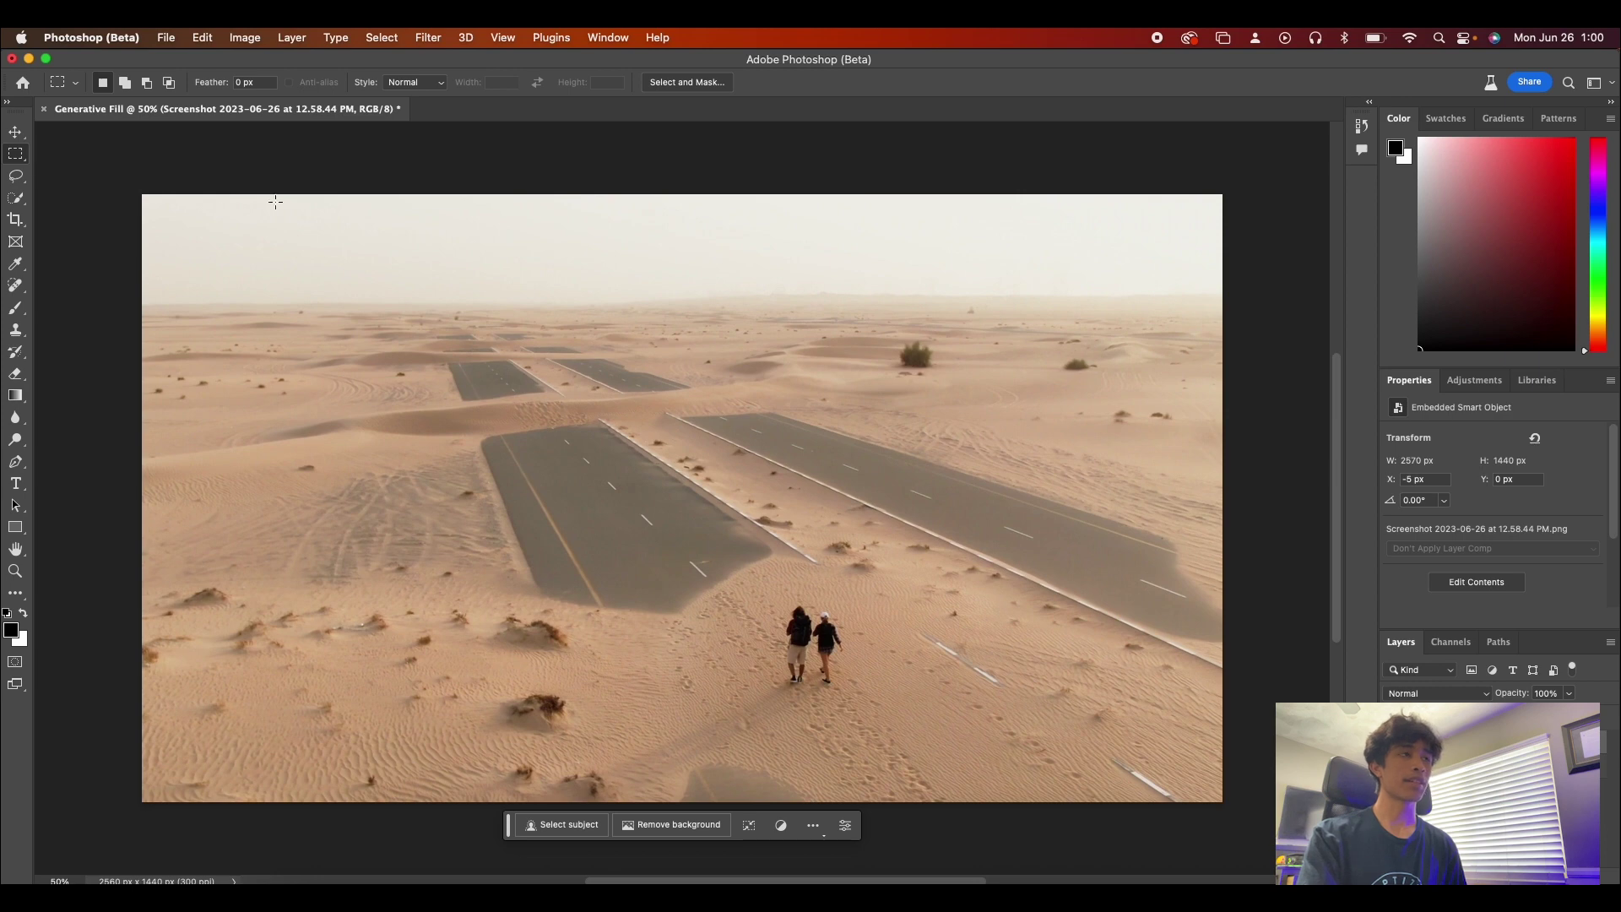
pyautogui.moveTo(144, 184); pyautogui.dragTo(666, 440)
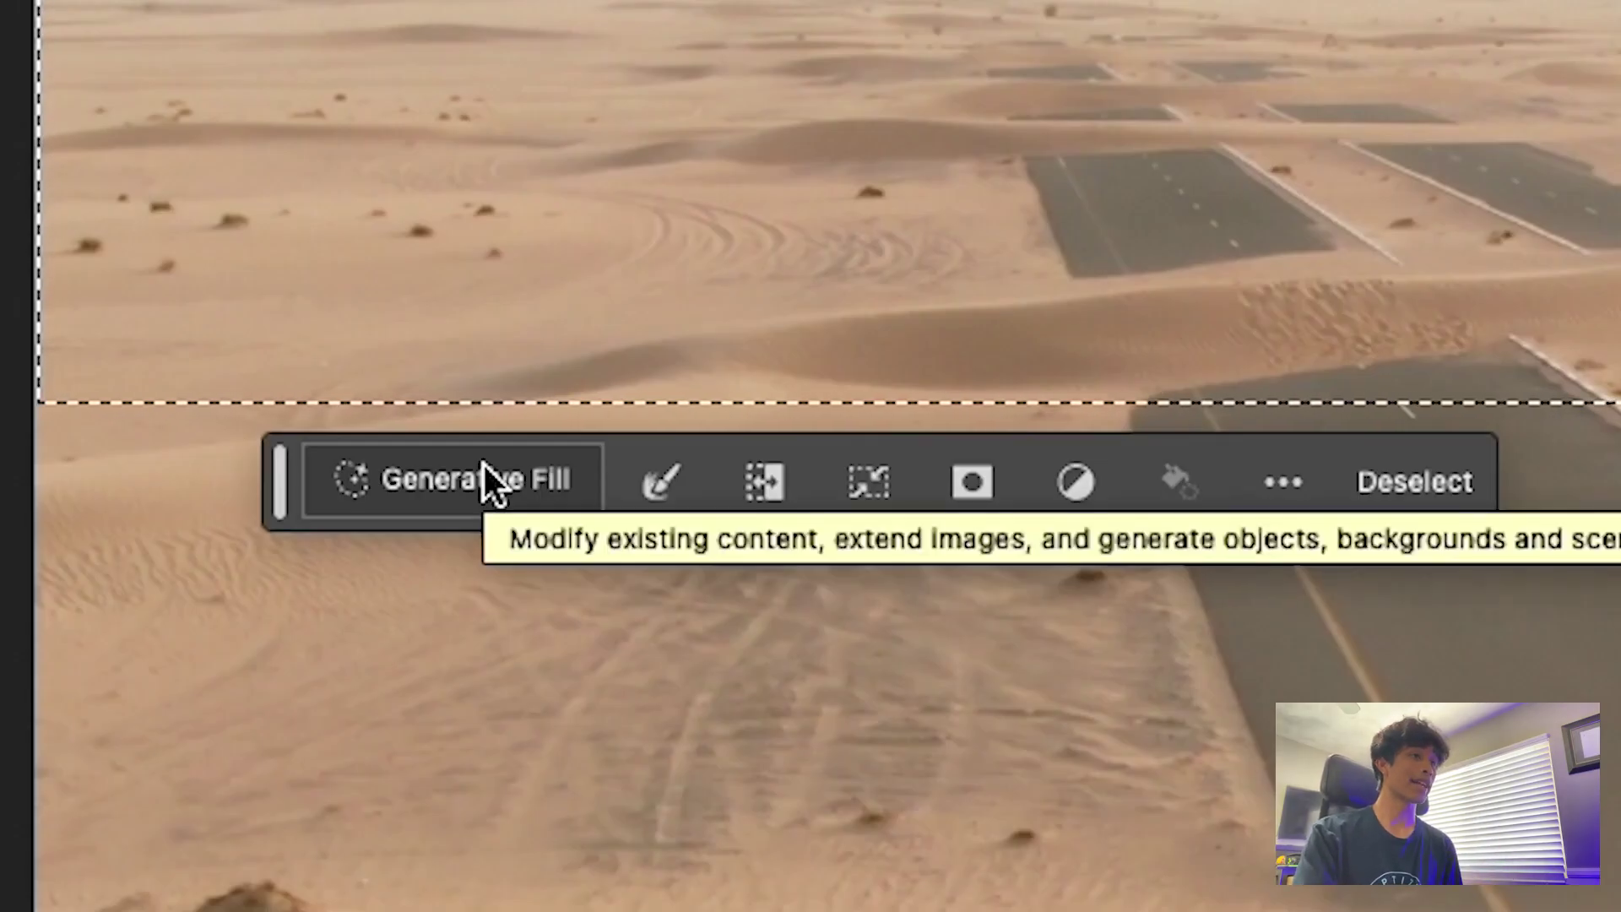
pyautogui.click(484, 466)
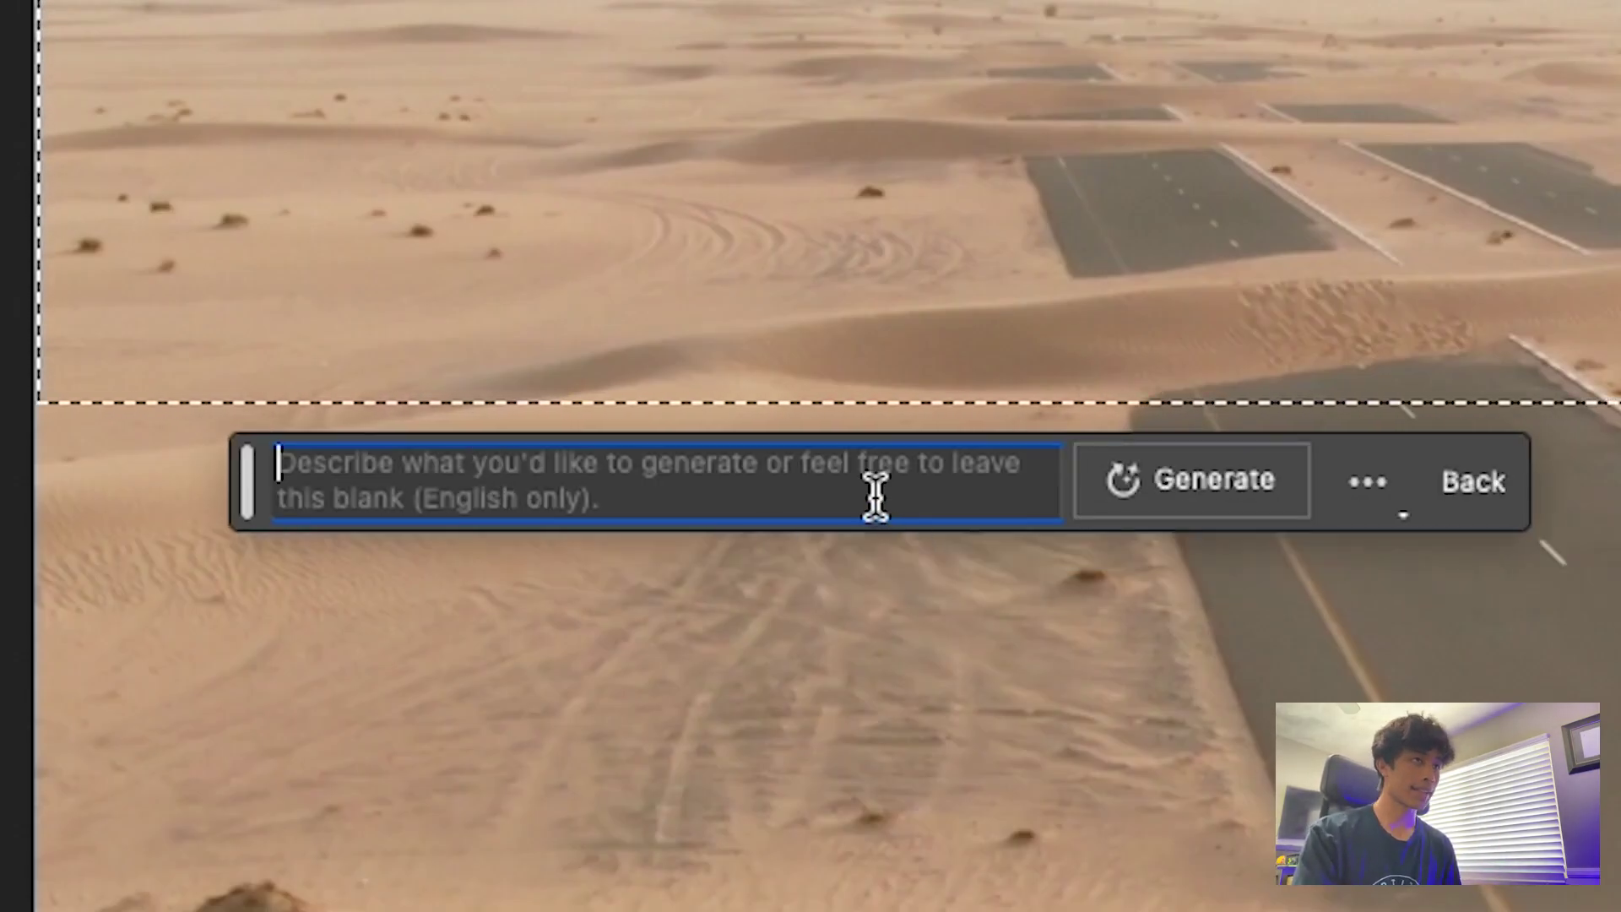
pyautogui.write('Destroyed ')
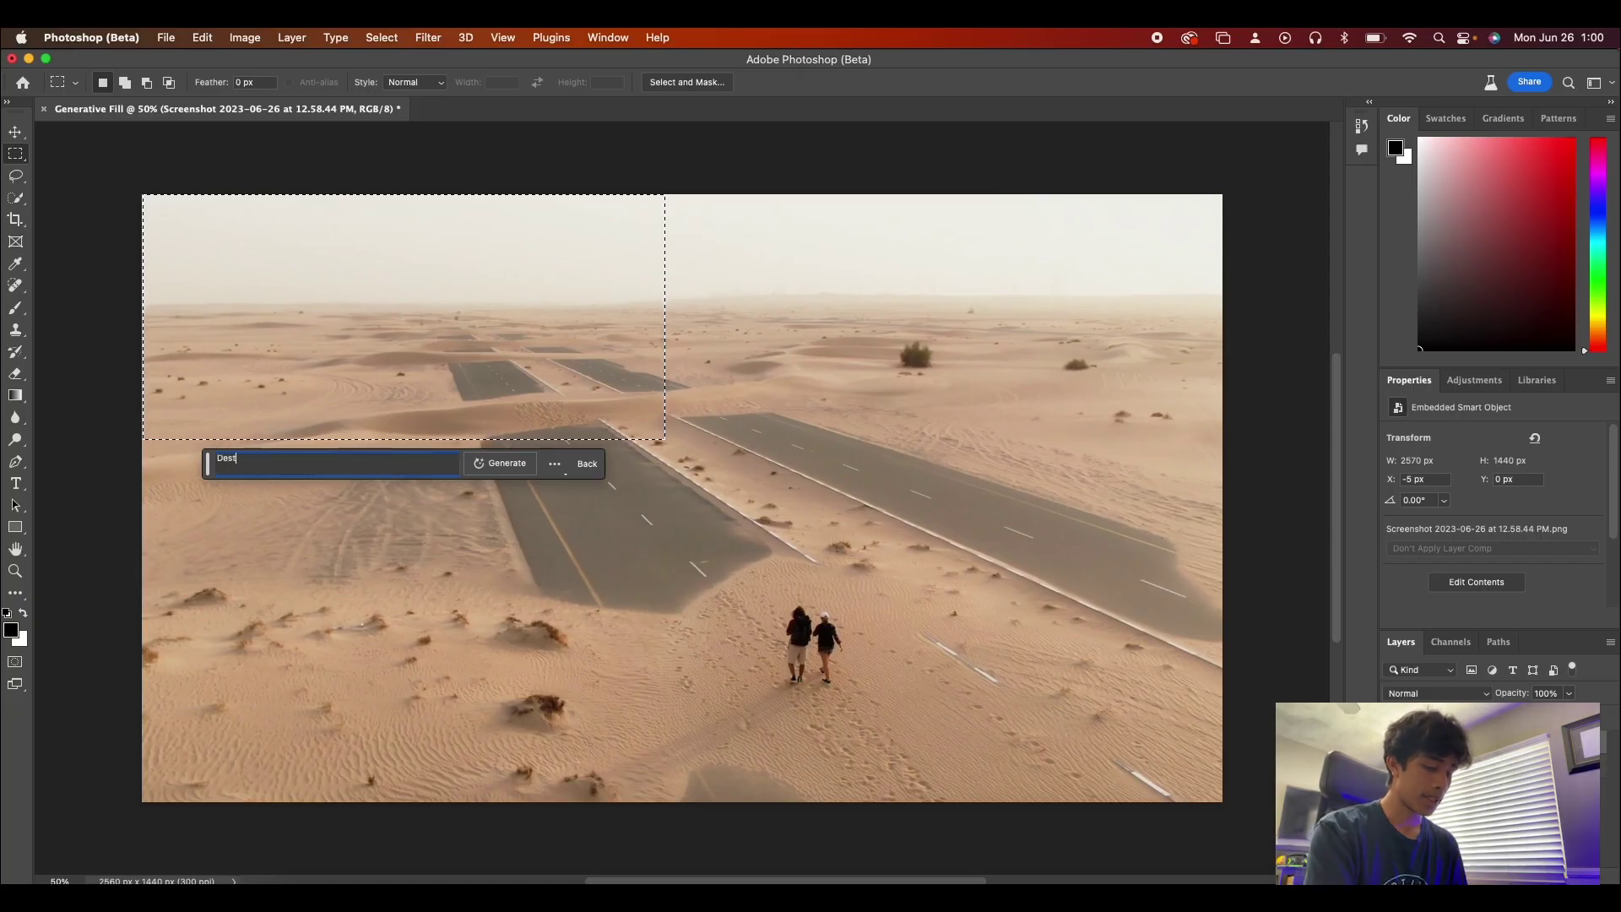
pyautogui.write('cit debris')
pyautogui.click(496, 464)
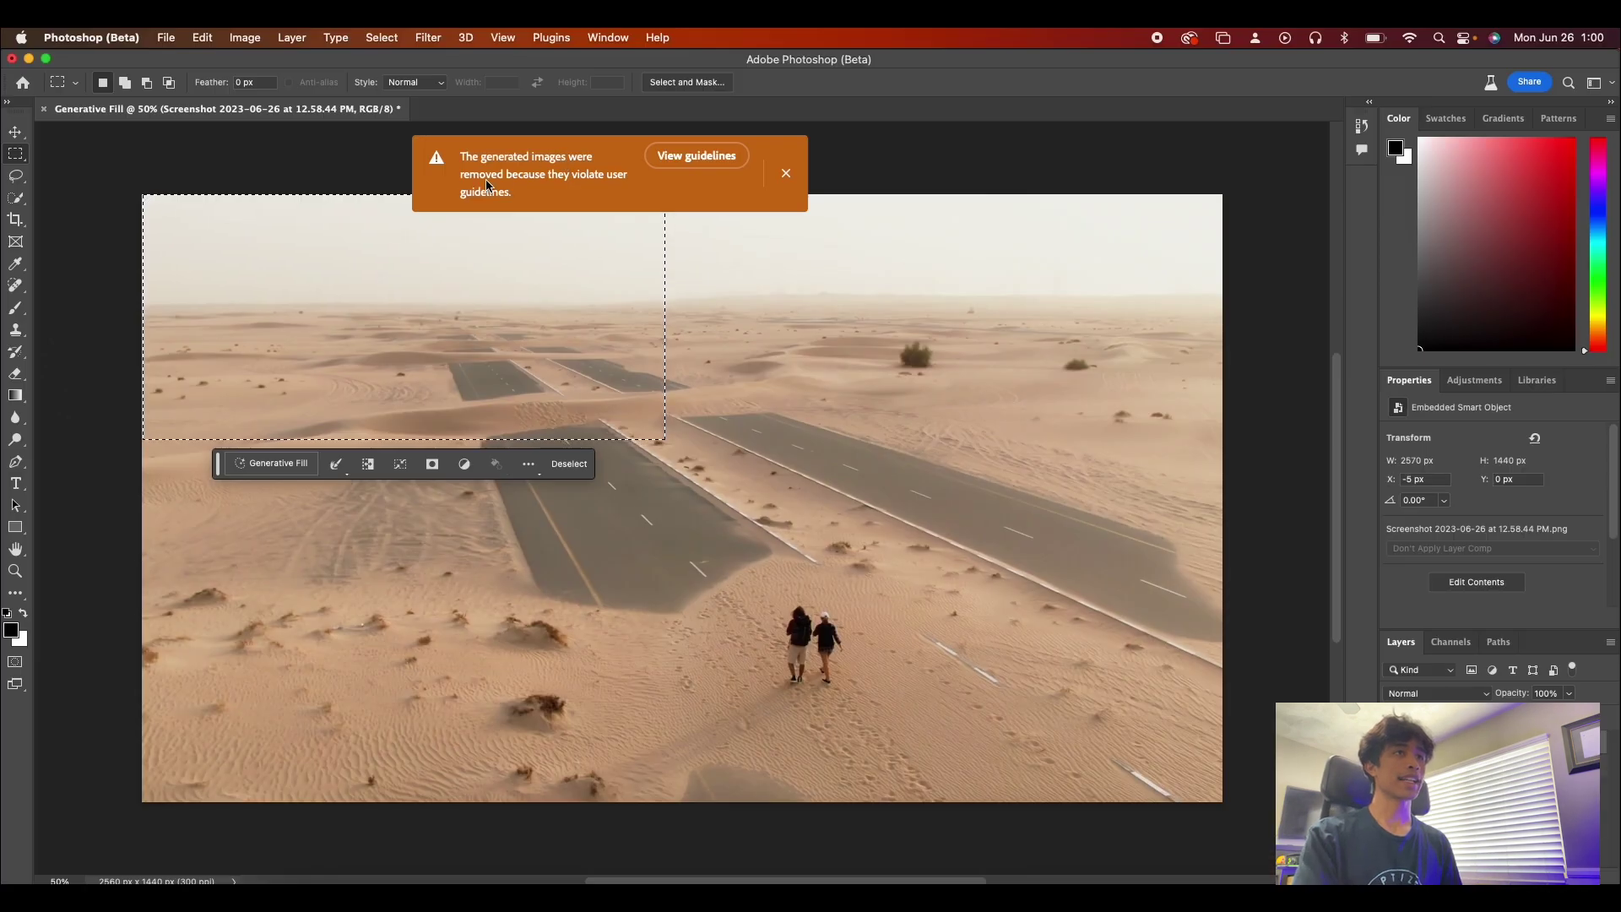
# Regenerate with 'Destroyed city buildings in the distance', compare variations, and keep variation 1/3
pyautogui.click(284, 473)
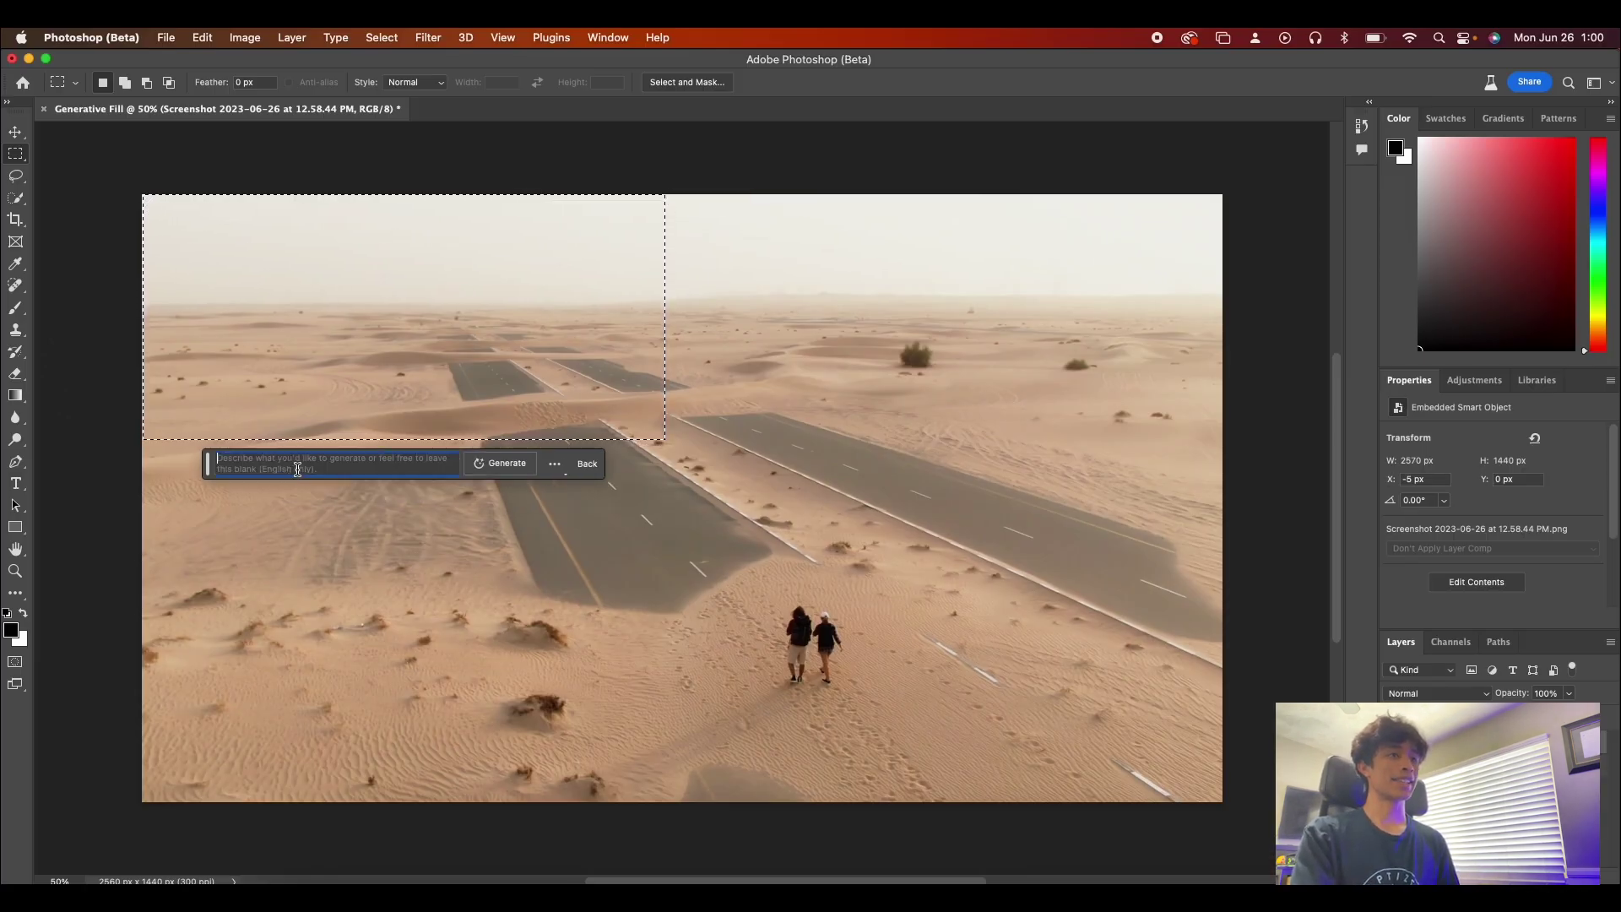
pyautogui.write('Destroyed city')
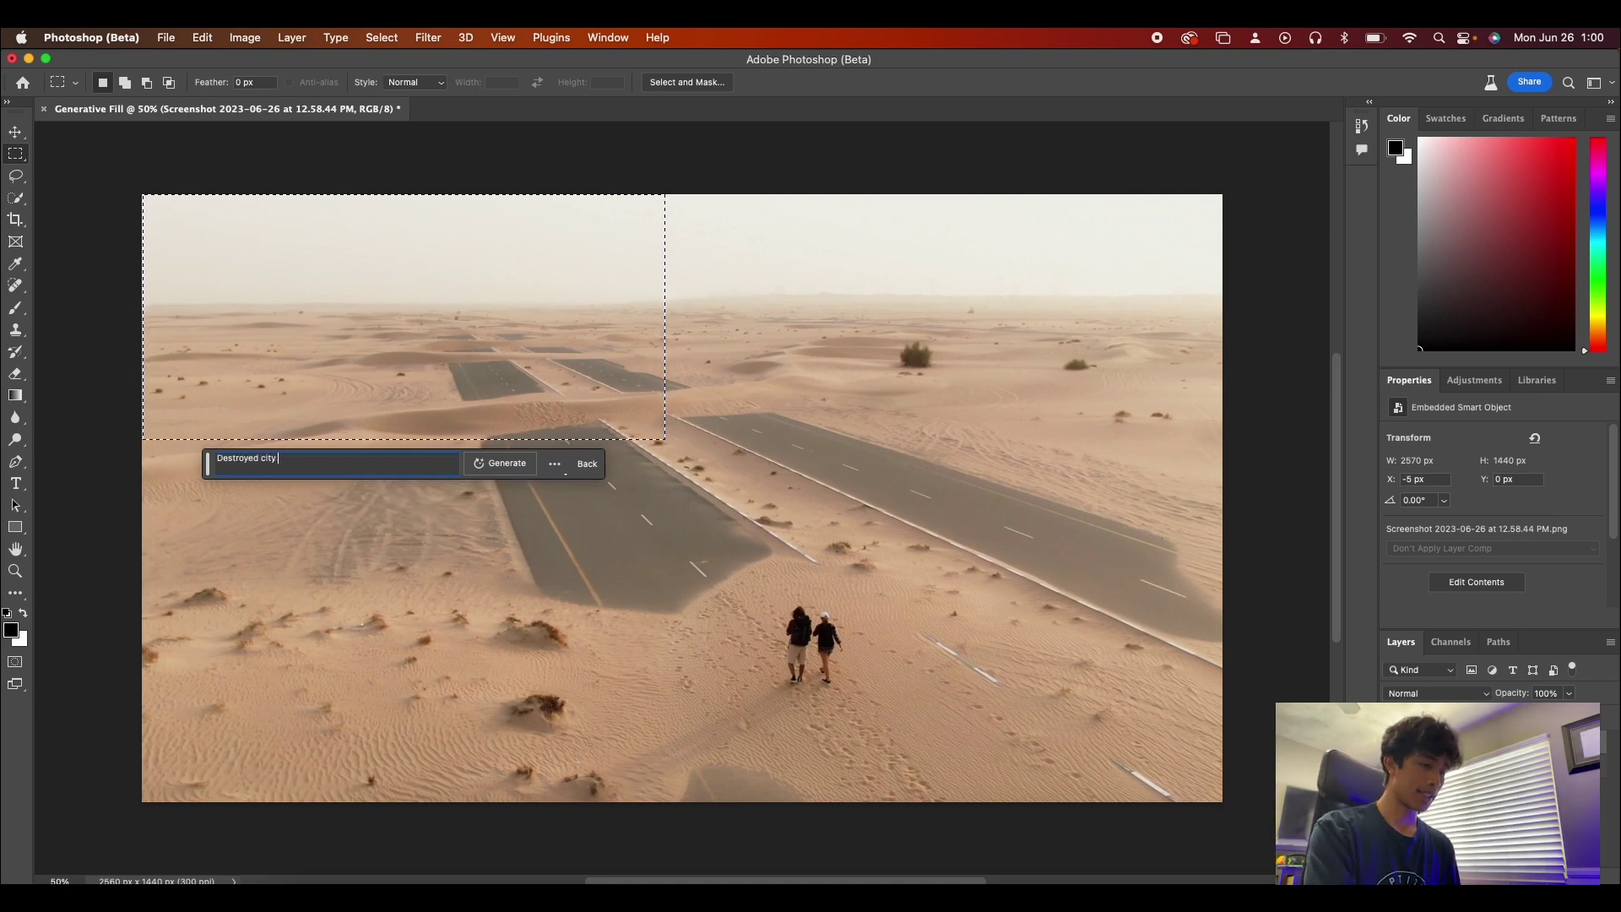
pyautogui.write(' buildings in the d')
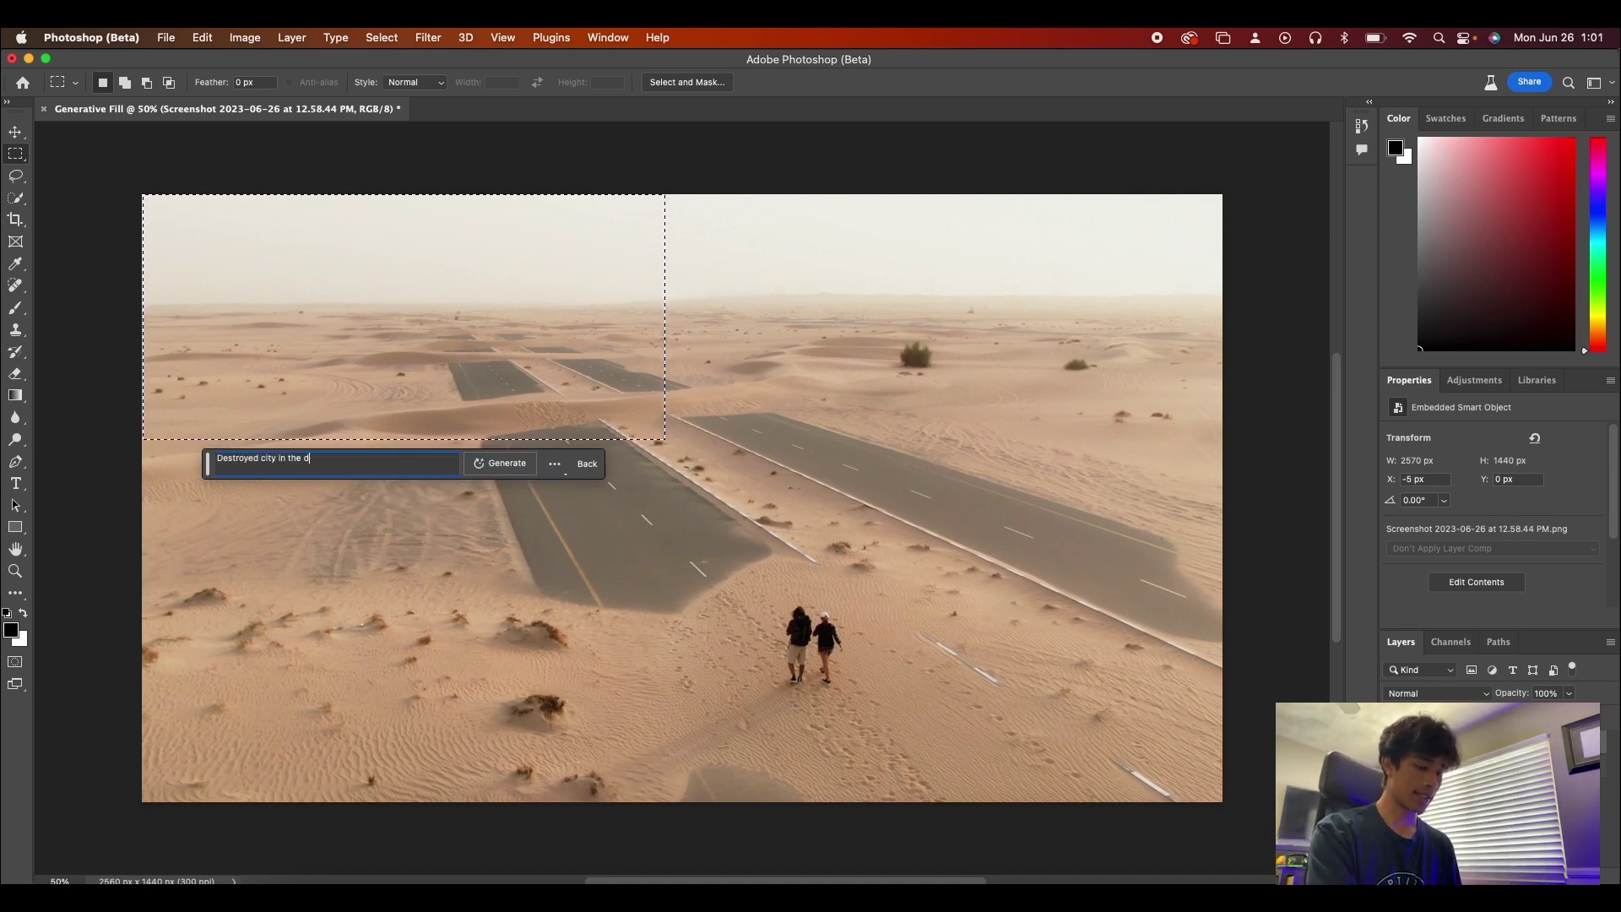
pyautogui.write('is')
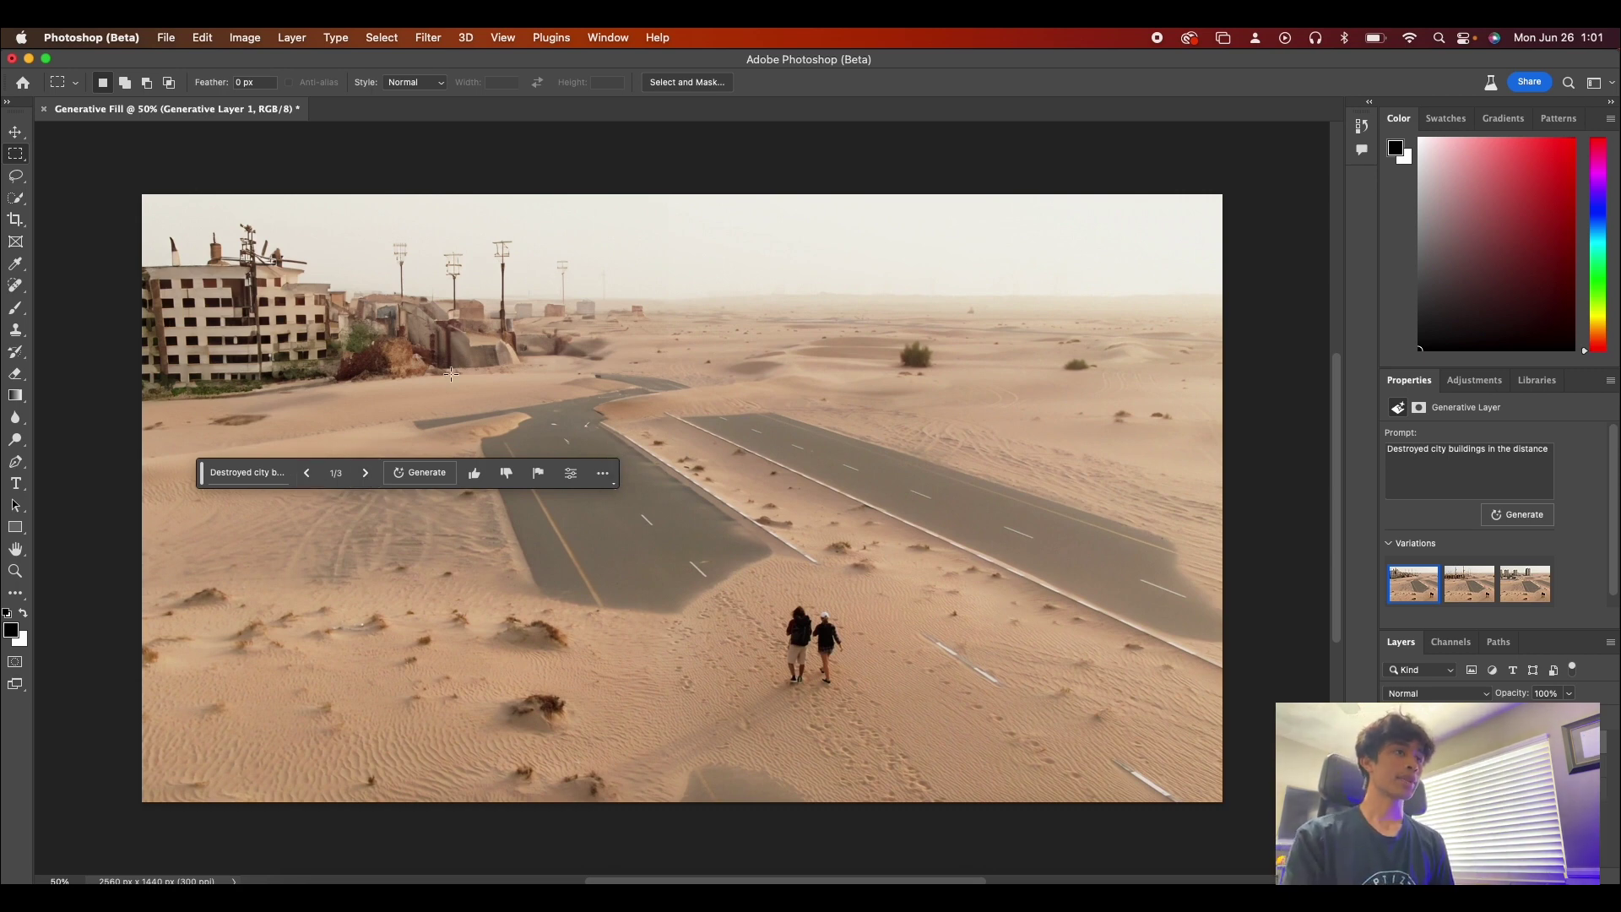
pyautogui.click(366, 474)
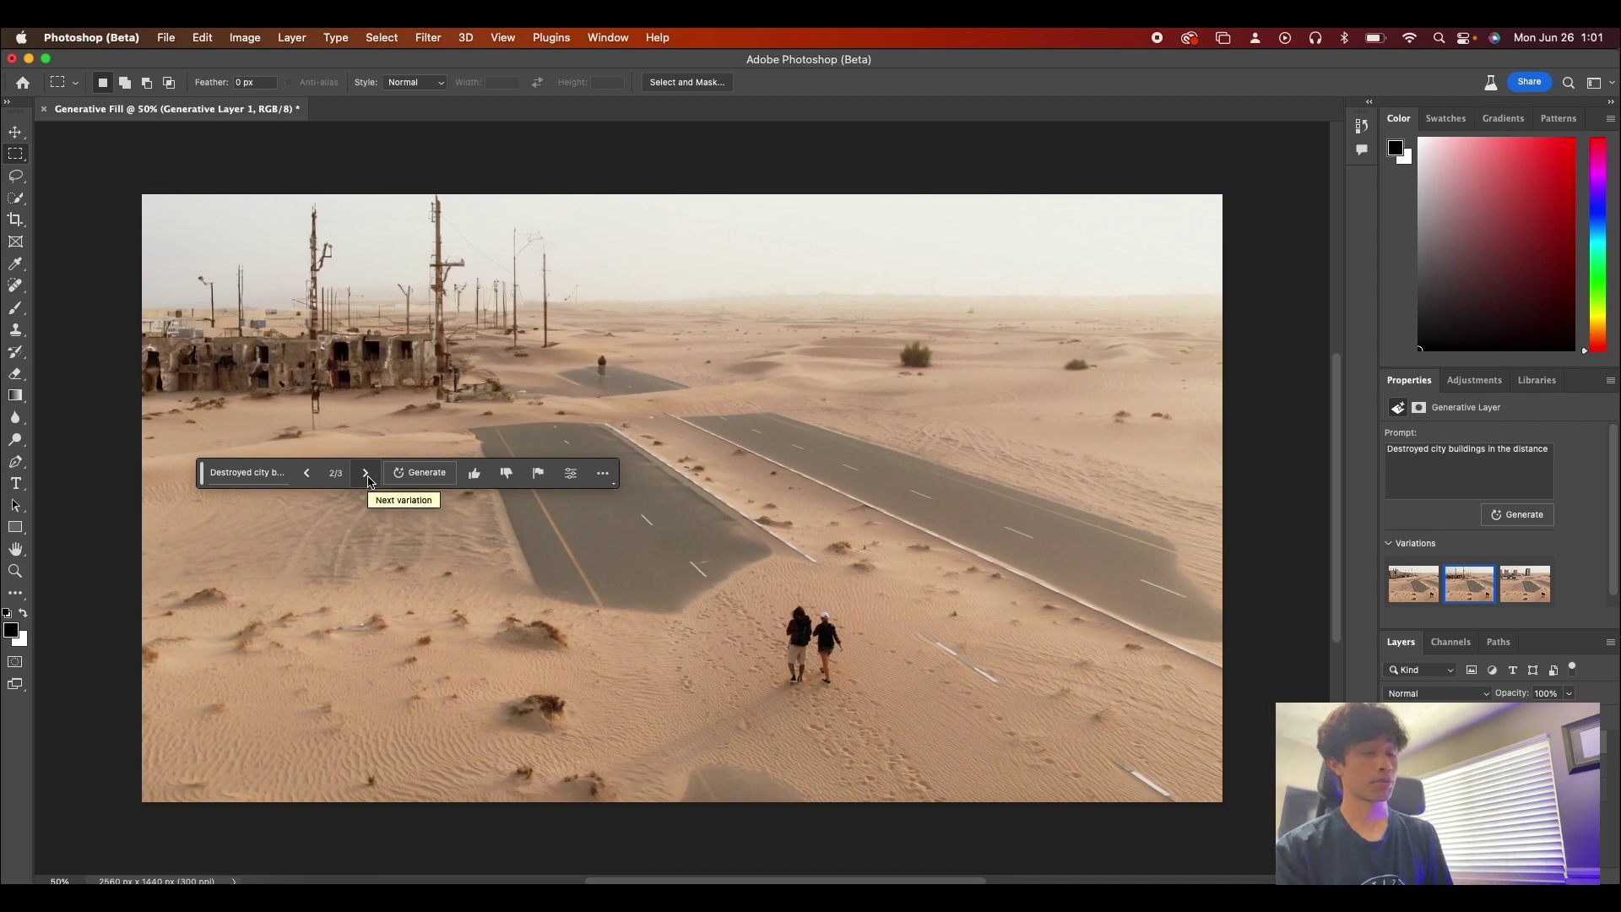
pyautogui.click(367, 476)
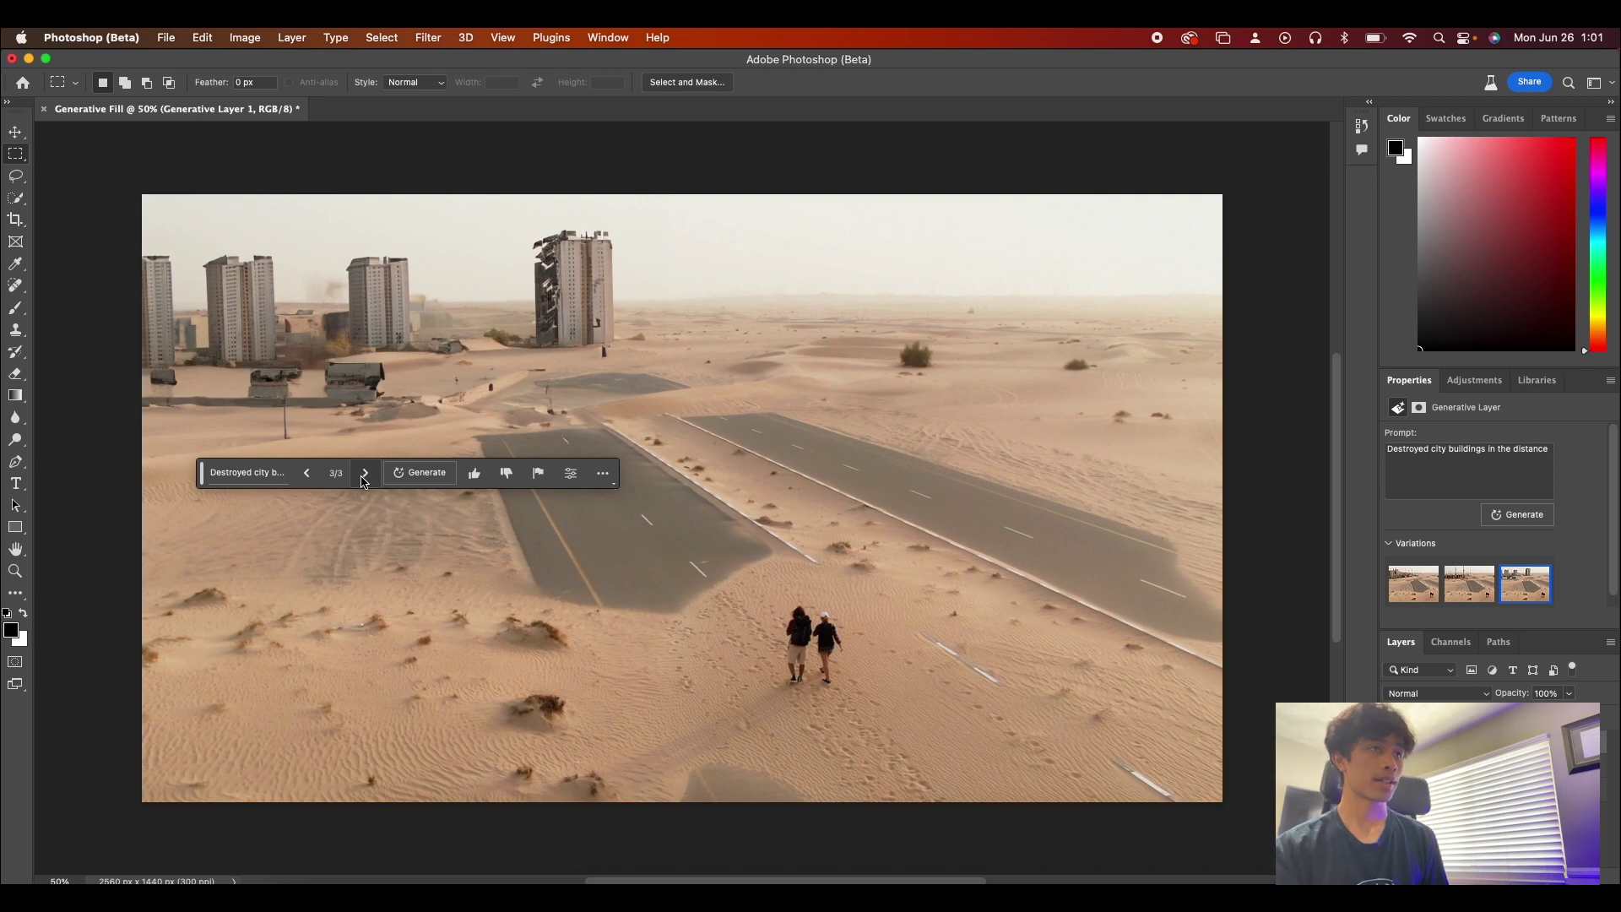
pyautogui.click(368, 475)
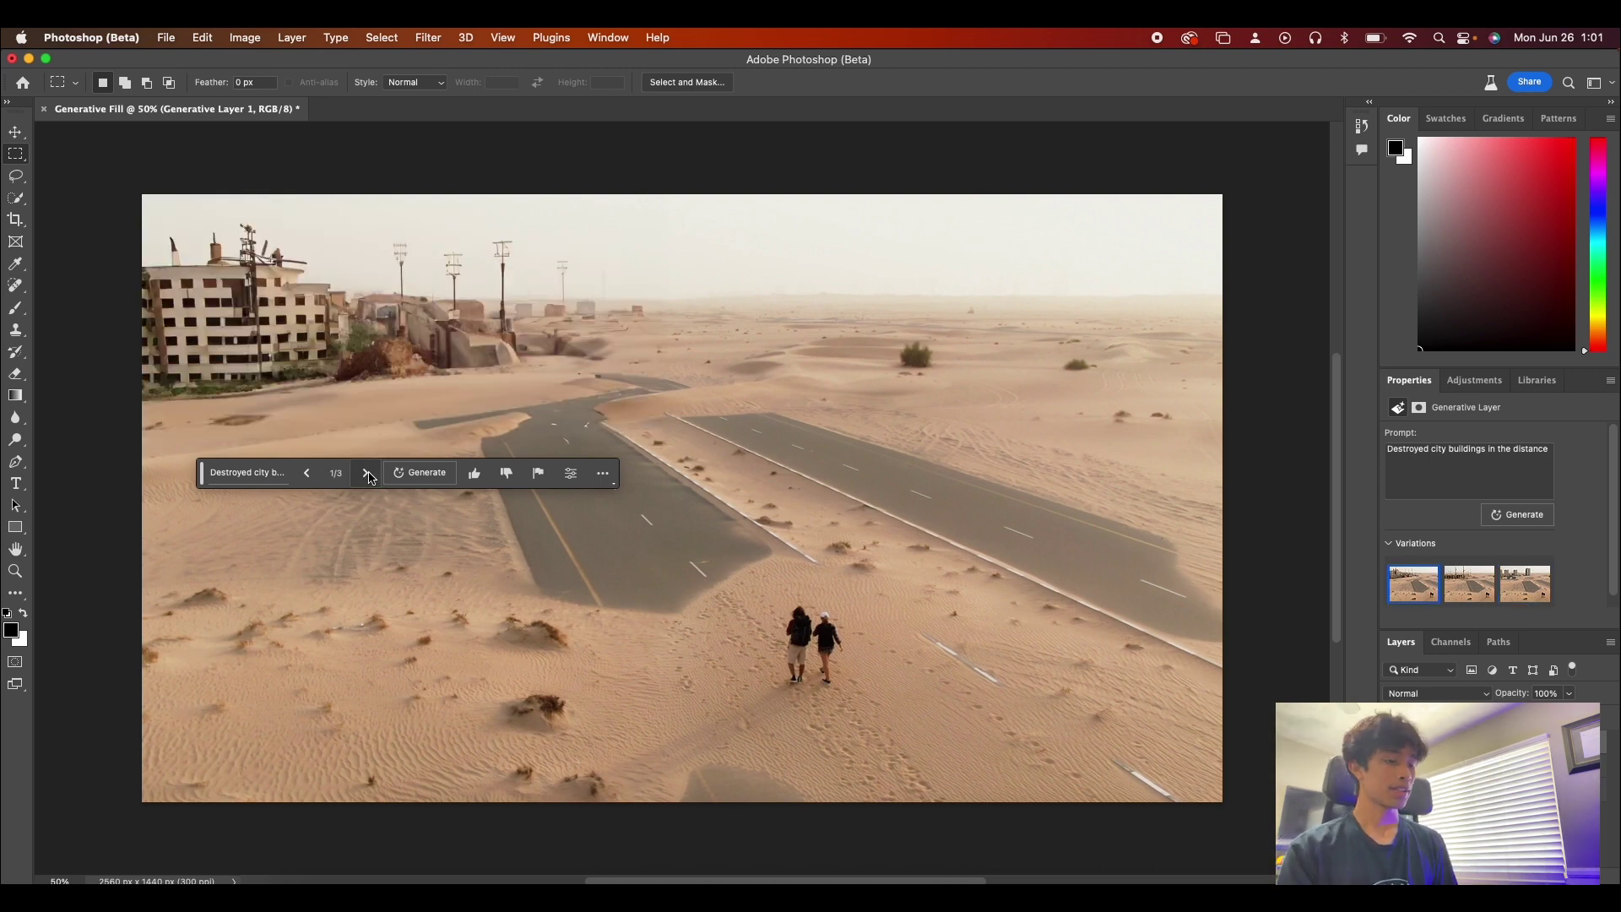
pyautogui.click(367, 473)
pyautogui.click(306, 473)
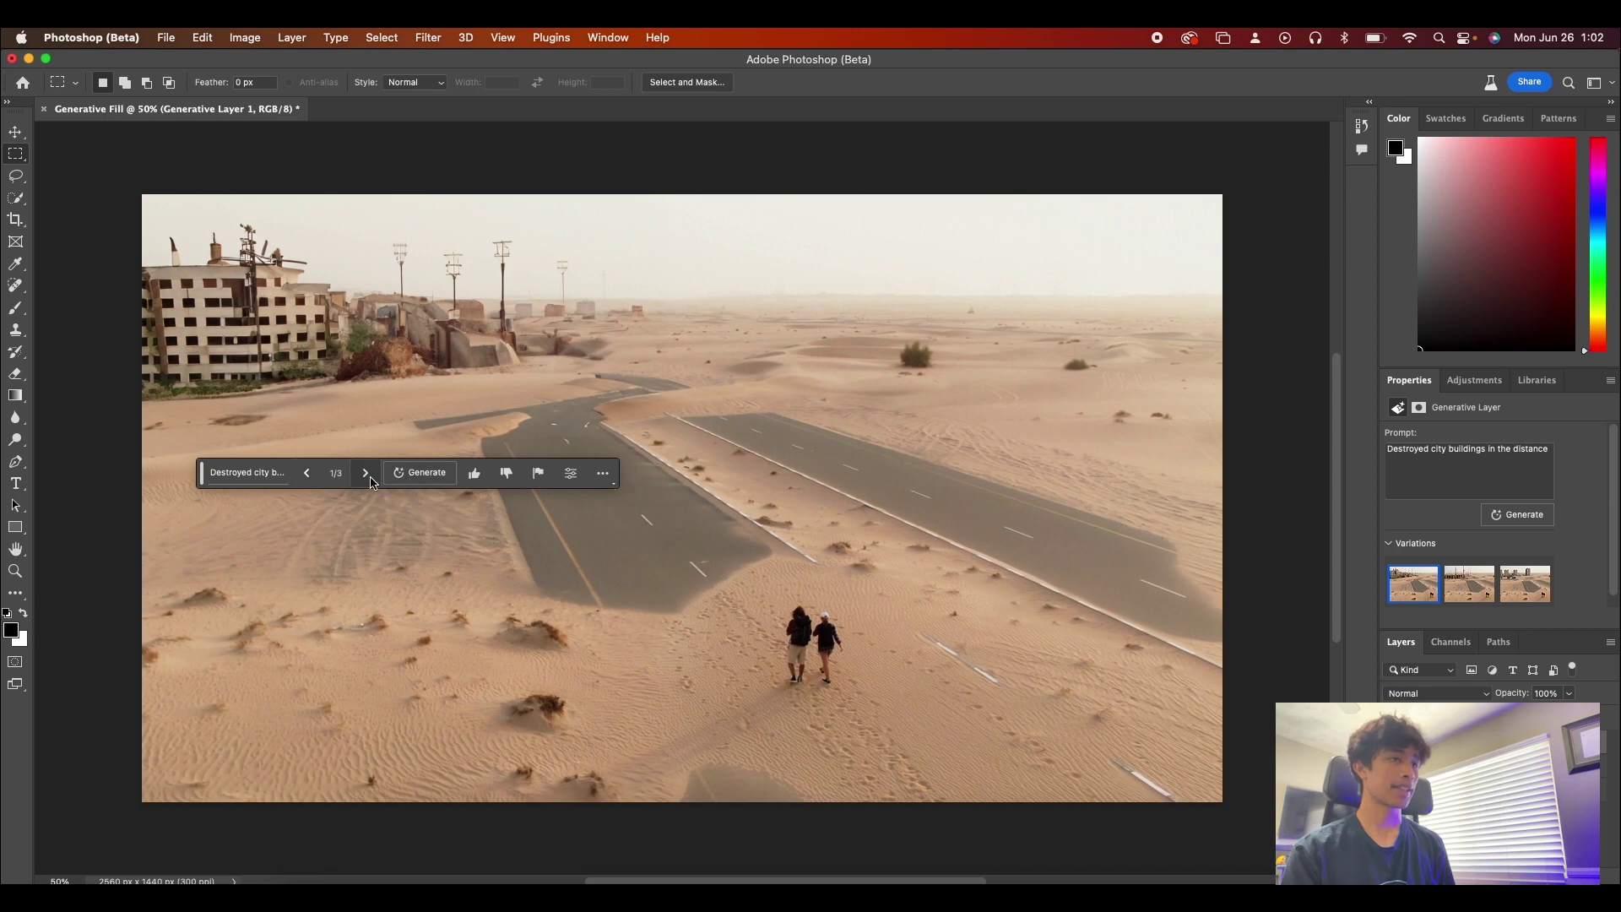
# Generate a 'crashed blue school bus' in the lower-left sand and keep variation 2/3
pyautogui.moveTo(174, 510); pyautogui.dragTo(479, 678)
pyautogui.click(199, 701)
pyautogui.write('crashed blue school bus')
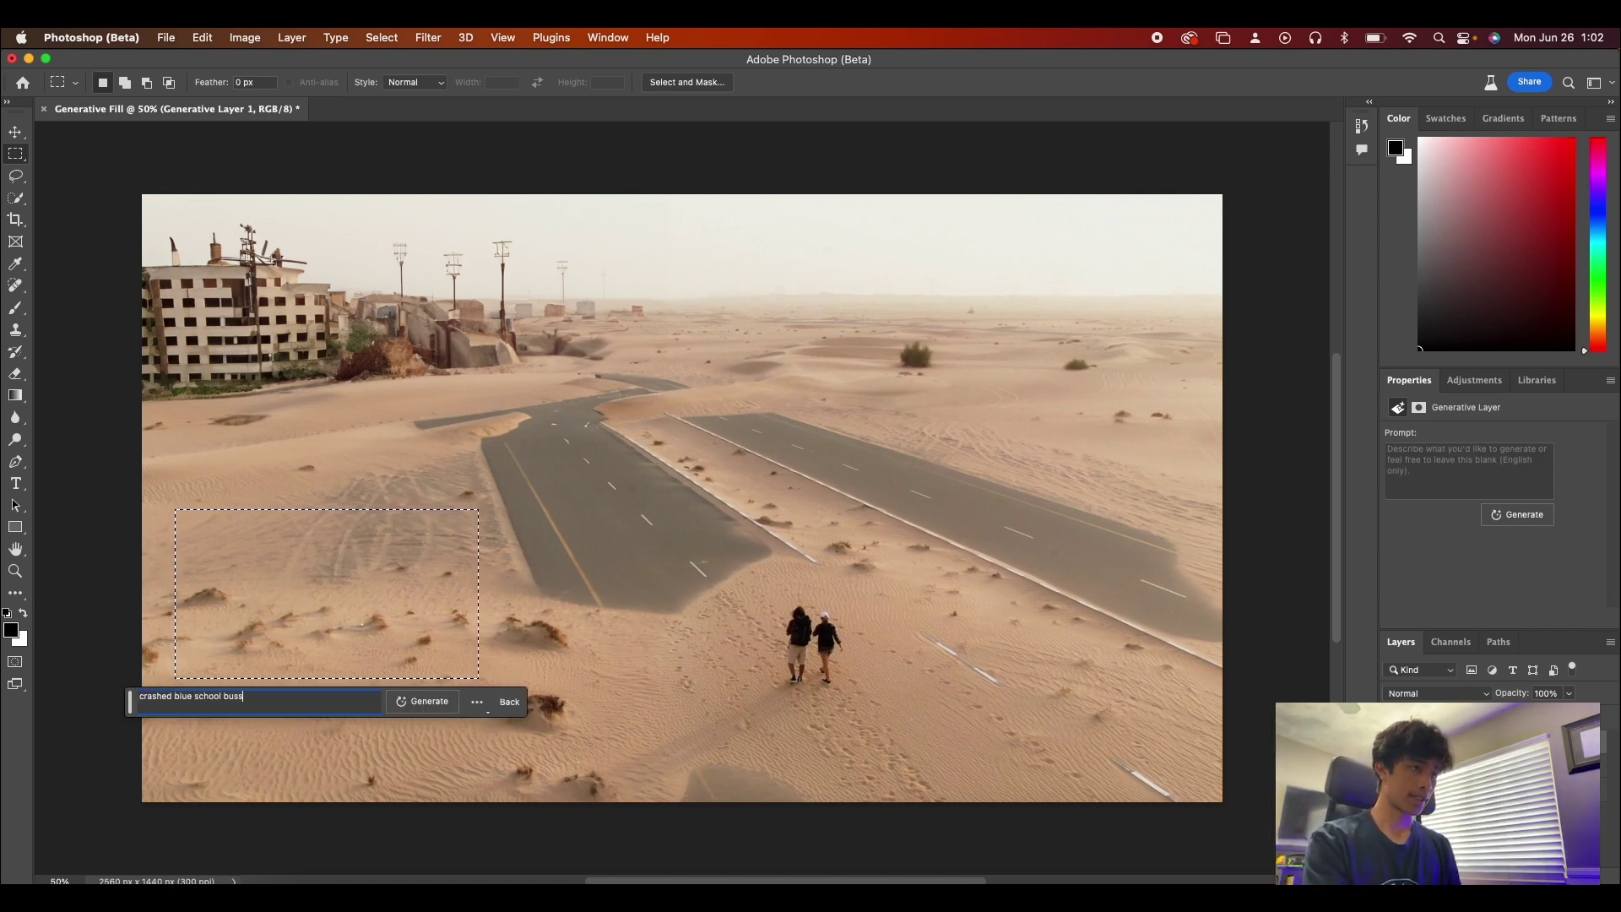
pyautogui.press('Return')
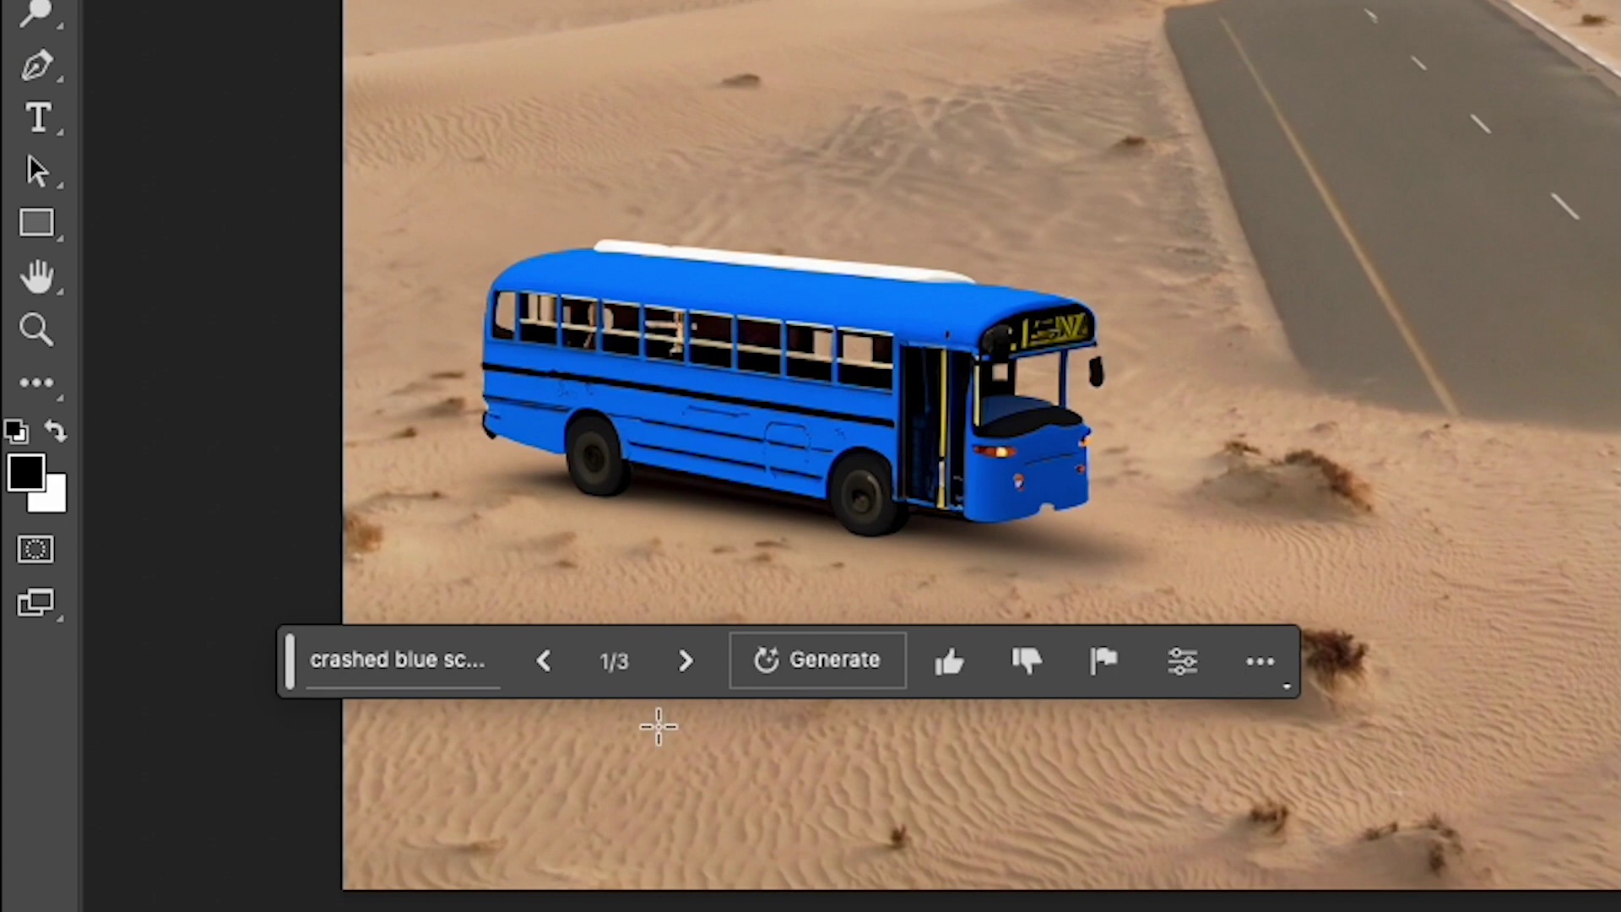
pyautogui.click(683, 658)
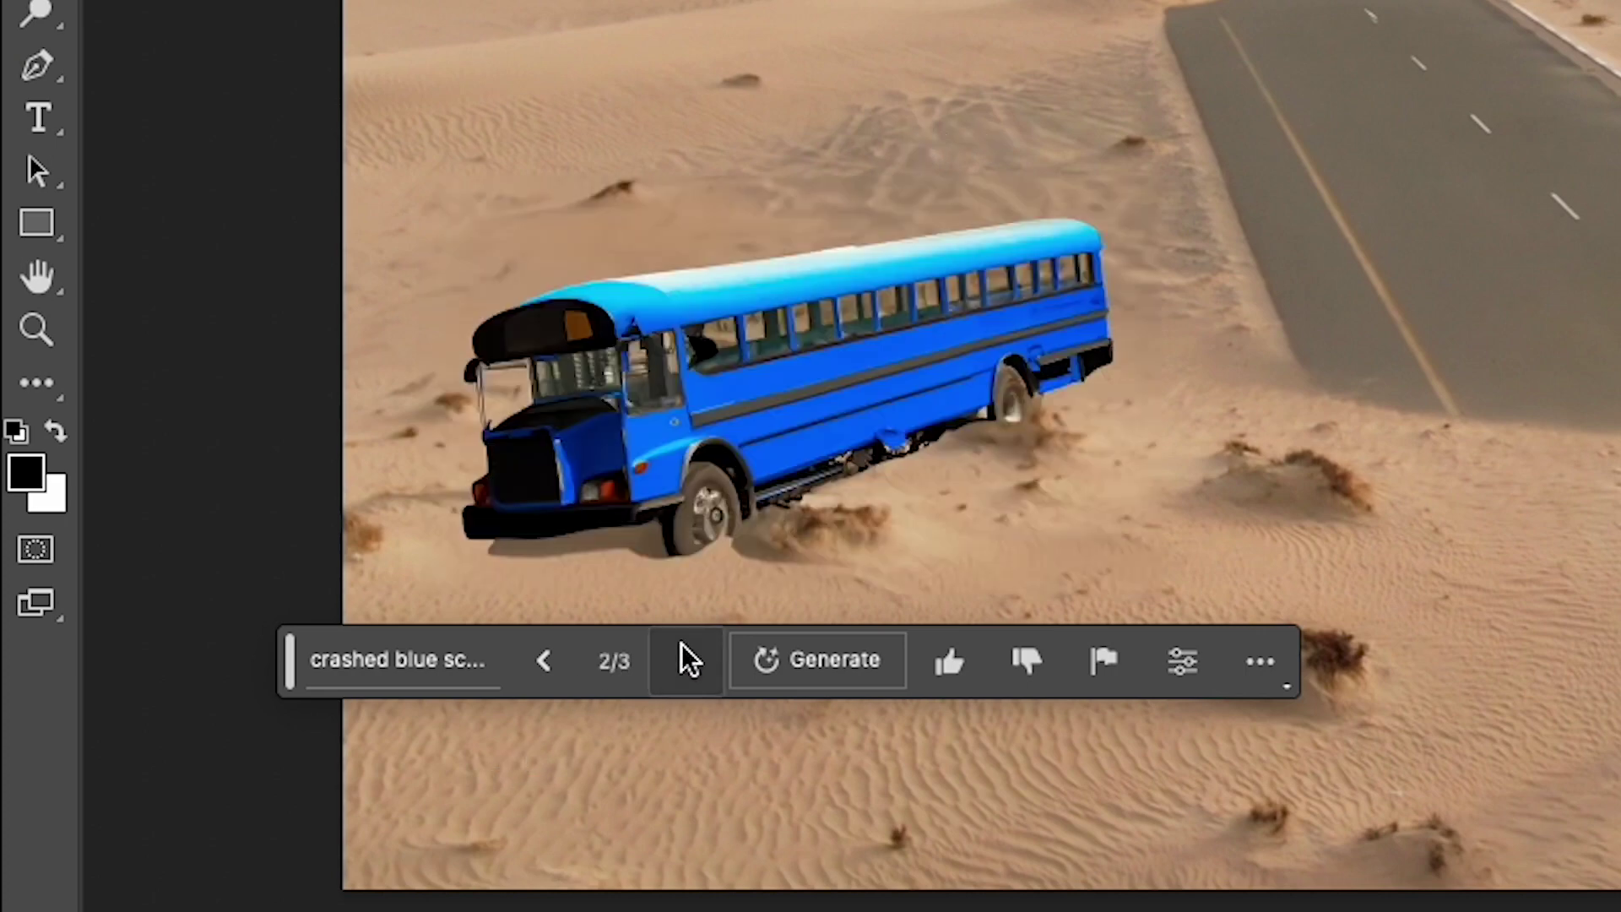
pyautogui.click(683, 659)
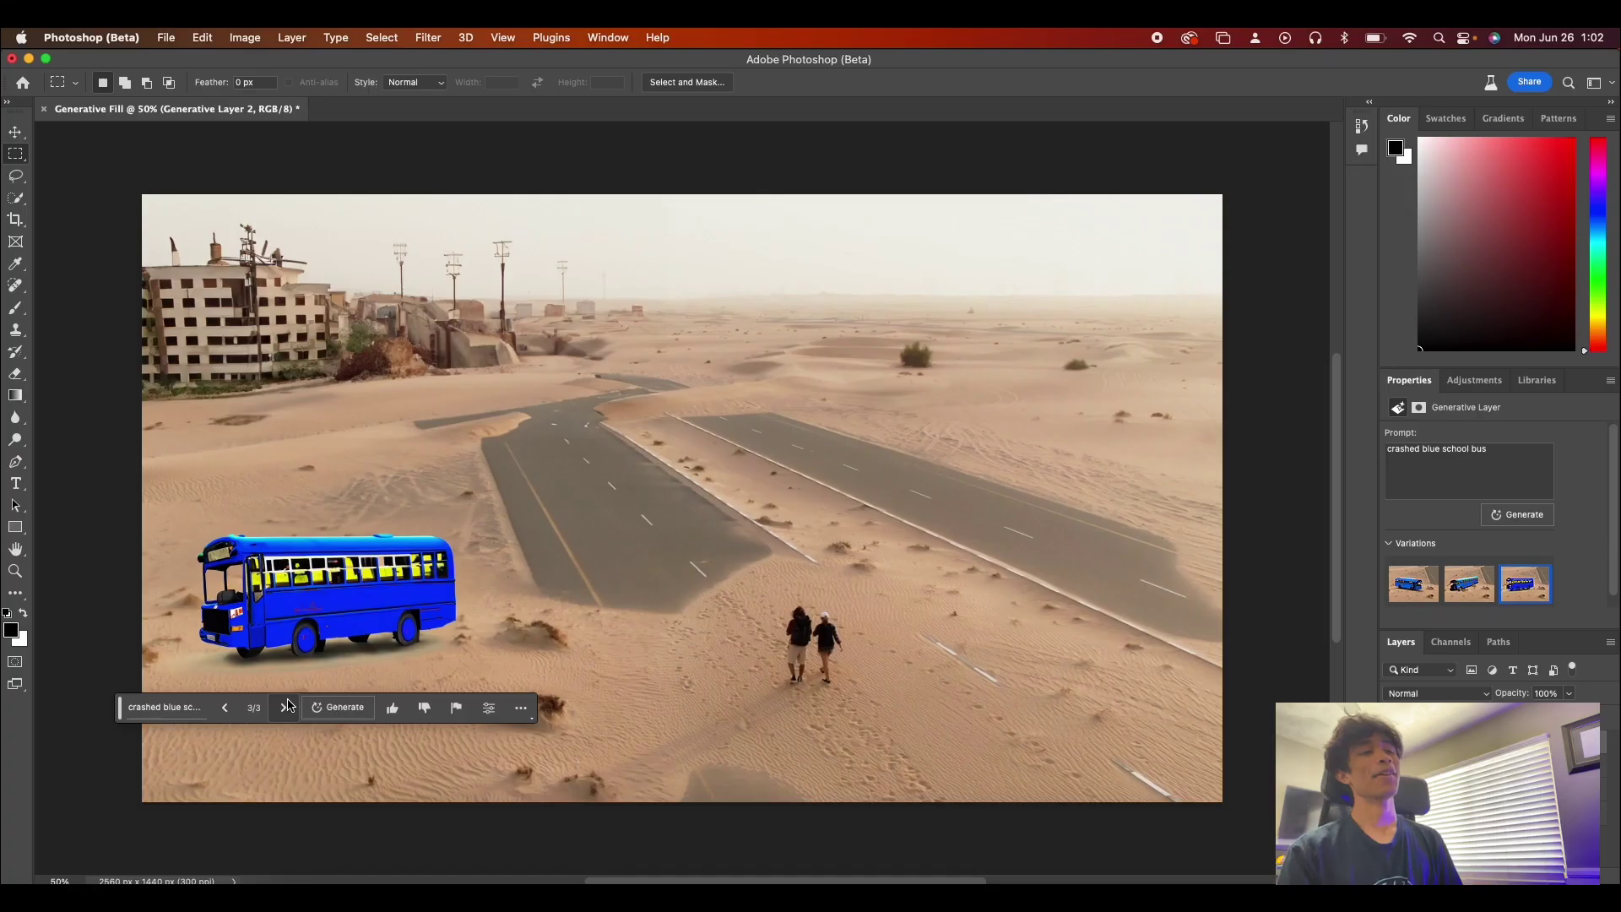
pyautogui.click(223, 709)
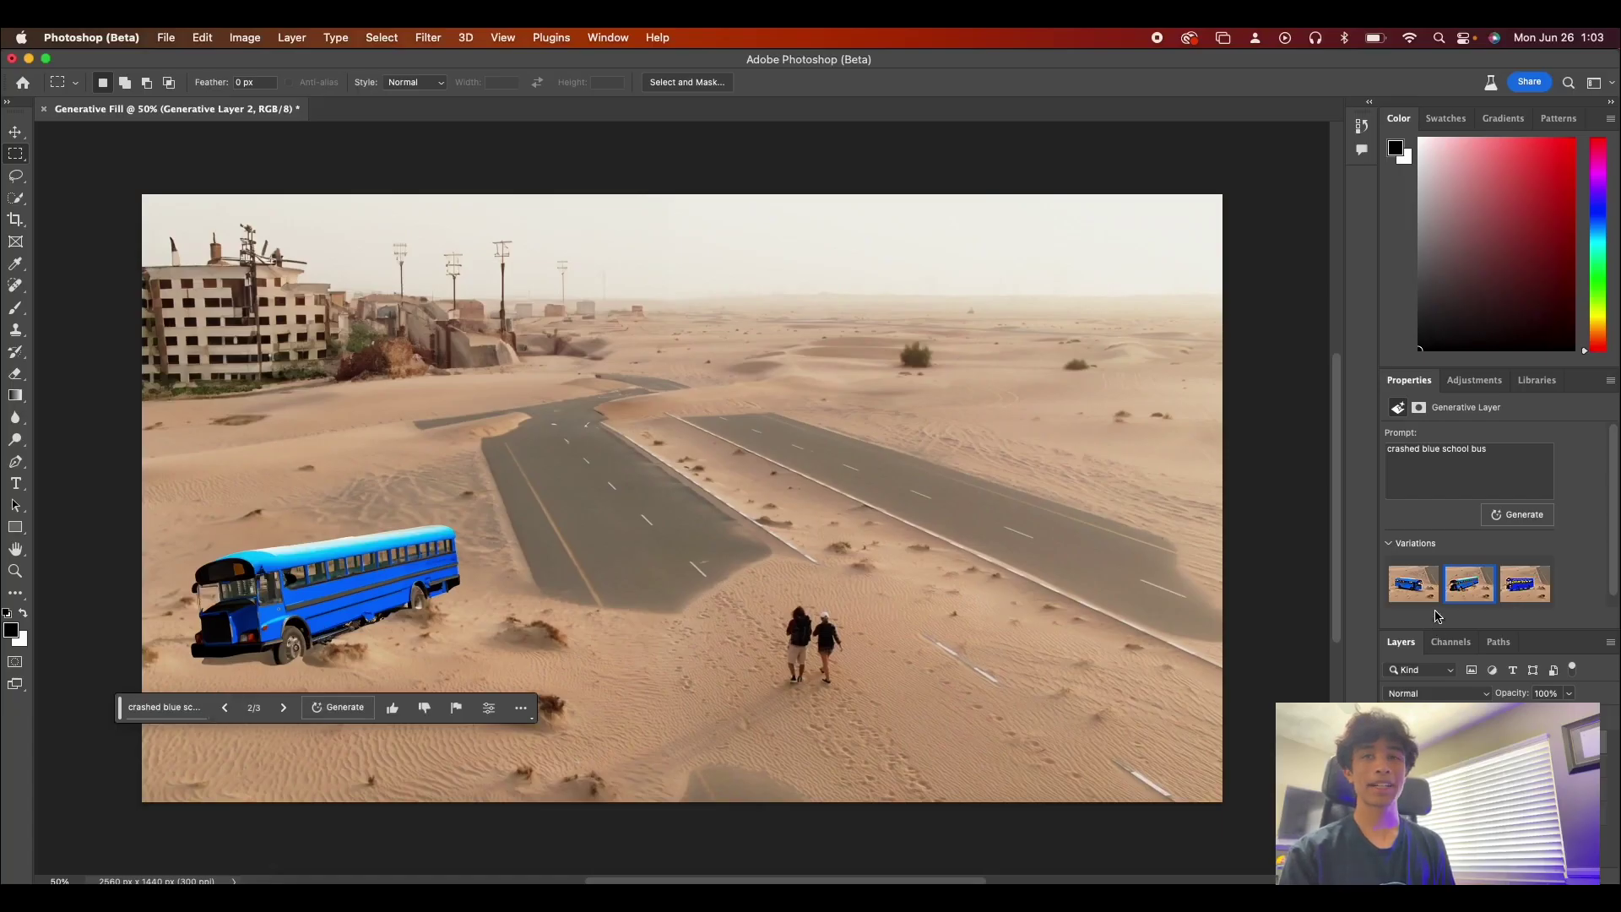
# Lower the bus layer's opacity, hide the desert screenshot layer, and select Generative Layer 3
pyautogui.moveTo(1520, 693); pyautogui.dragTo(1502, 693)
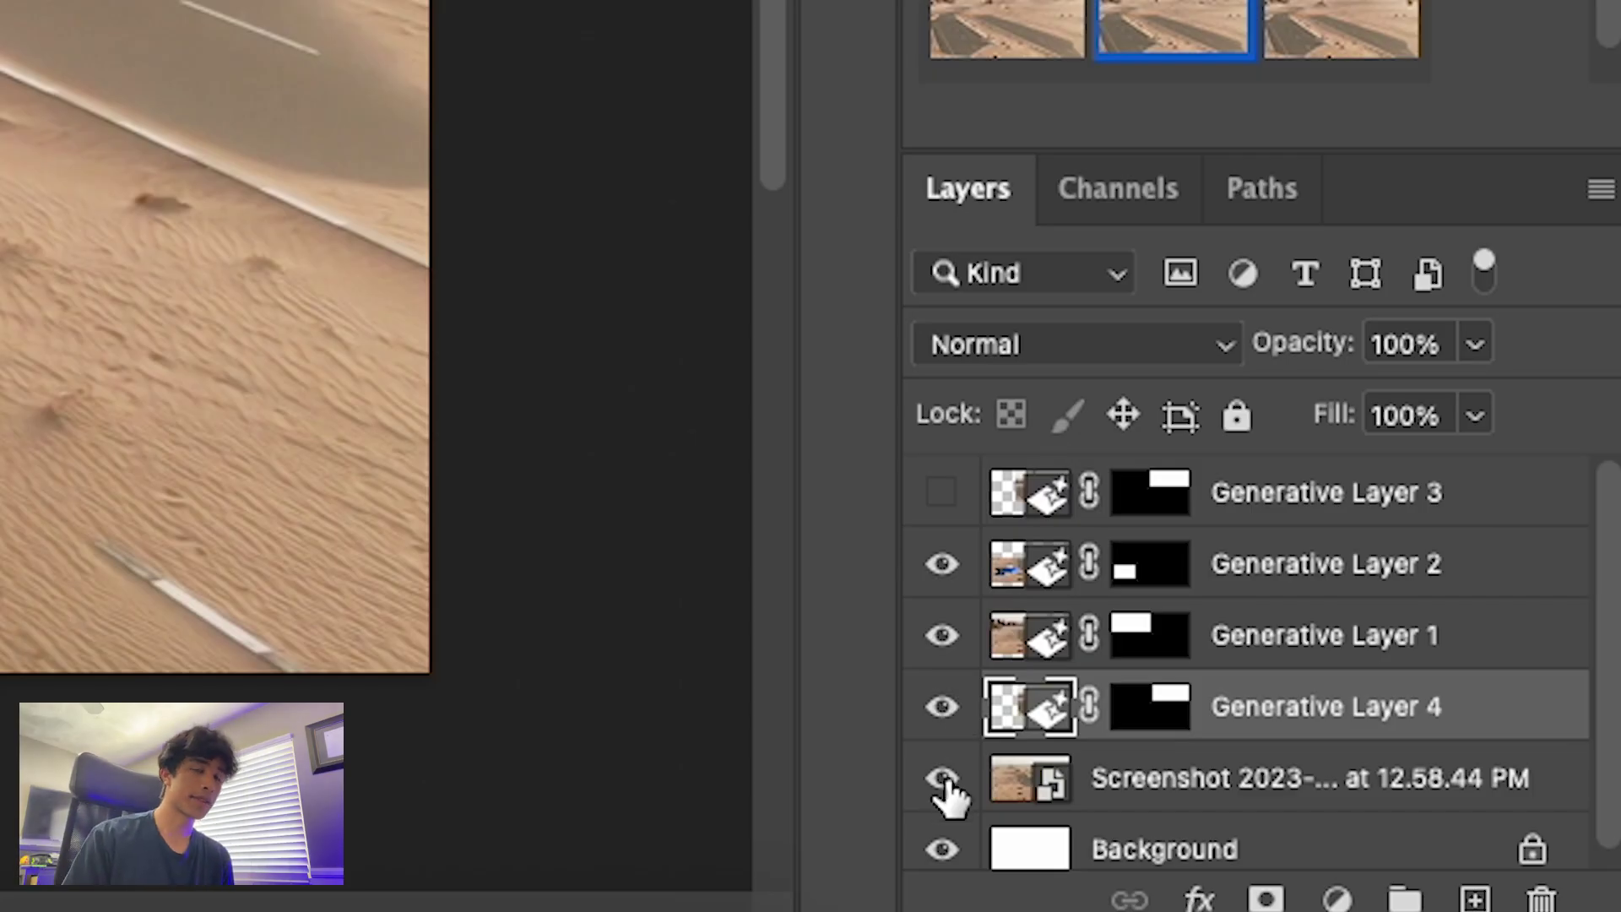
pyautogui.click(1392, 836)
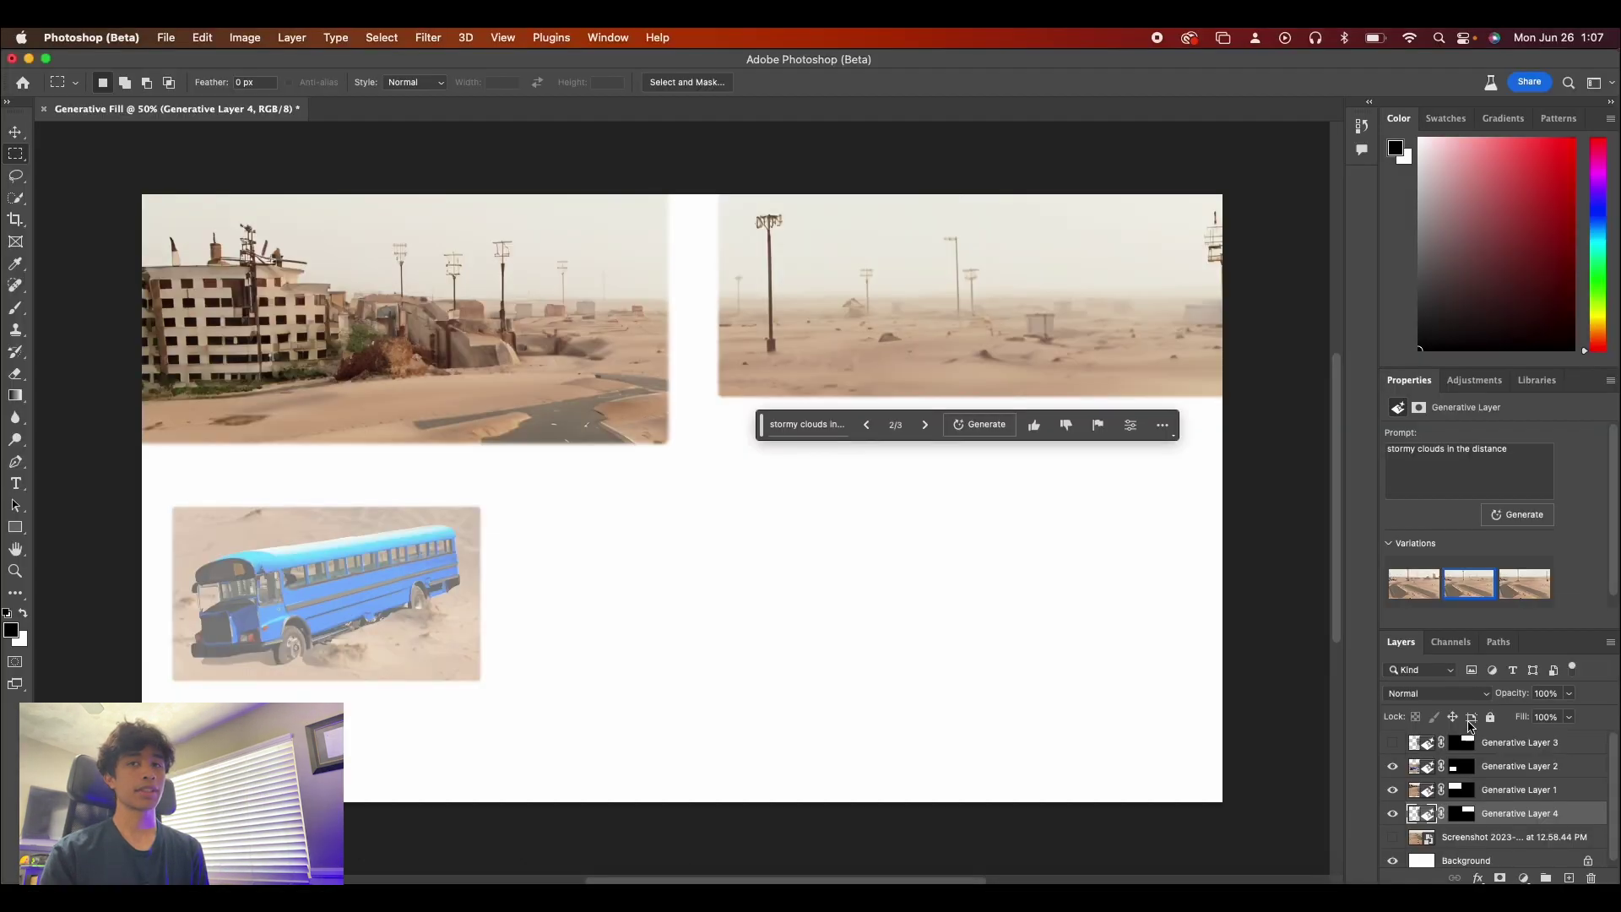
pyautogui.click(1504, 743)
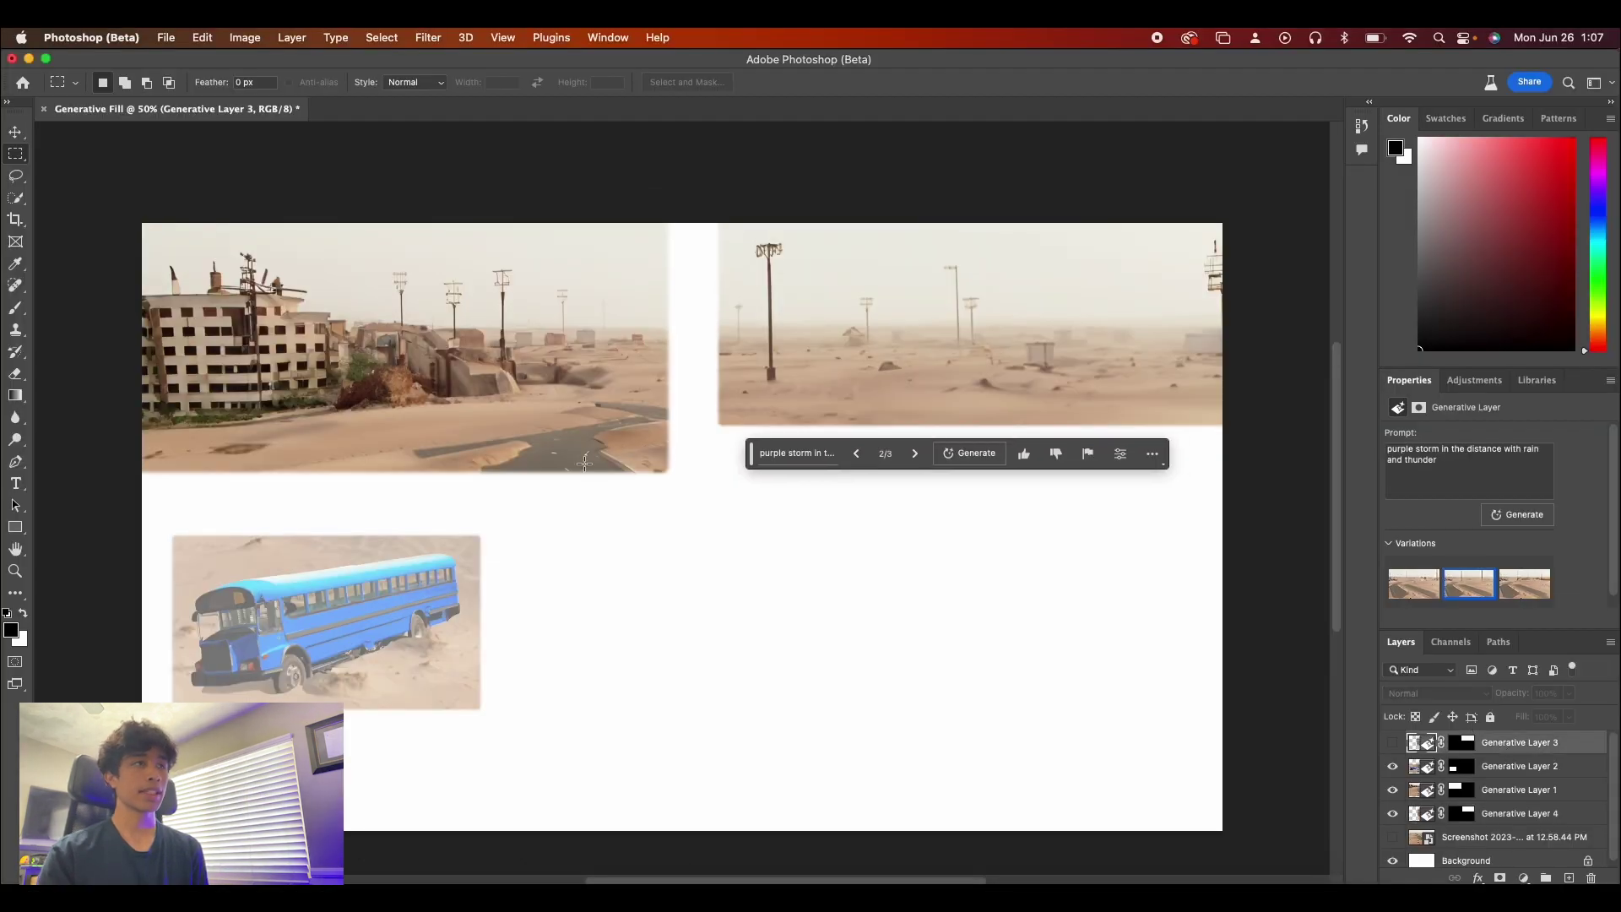
# Erase the seam between the top images and fade the bus edges with a 185 px soft eraser
pyautogui.click(16, 133)
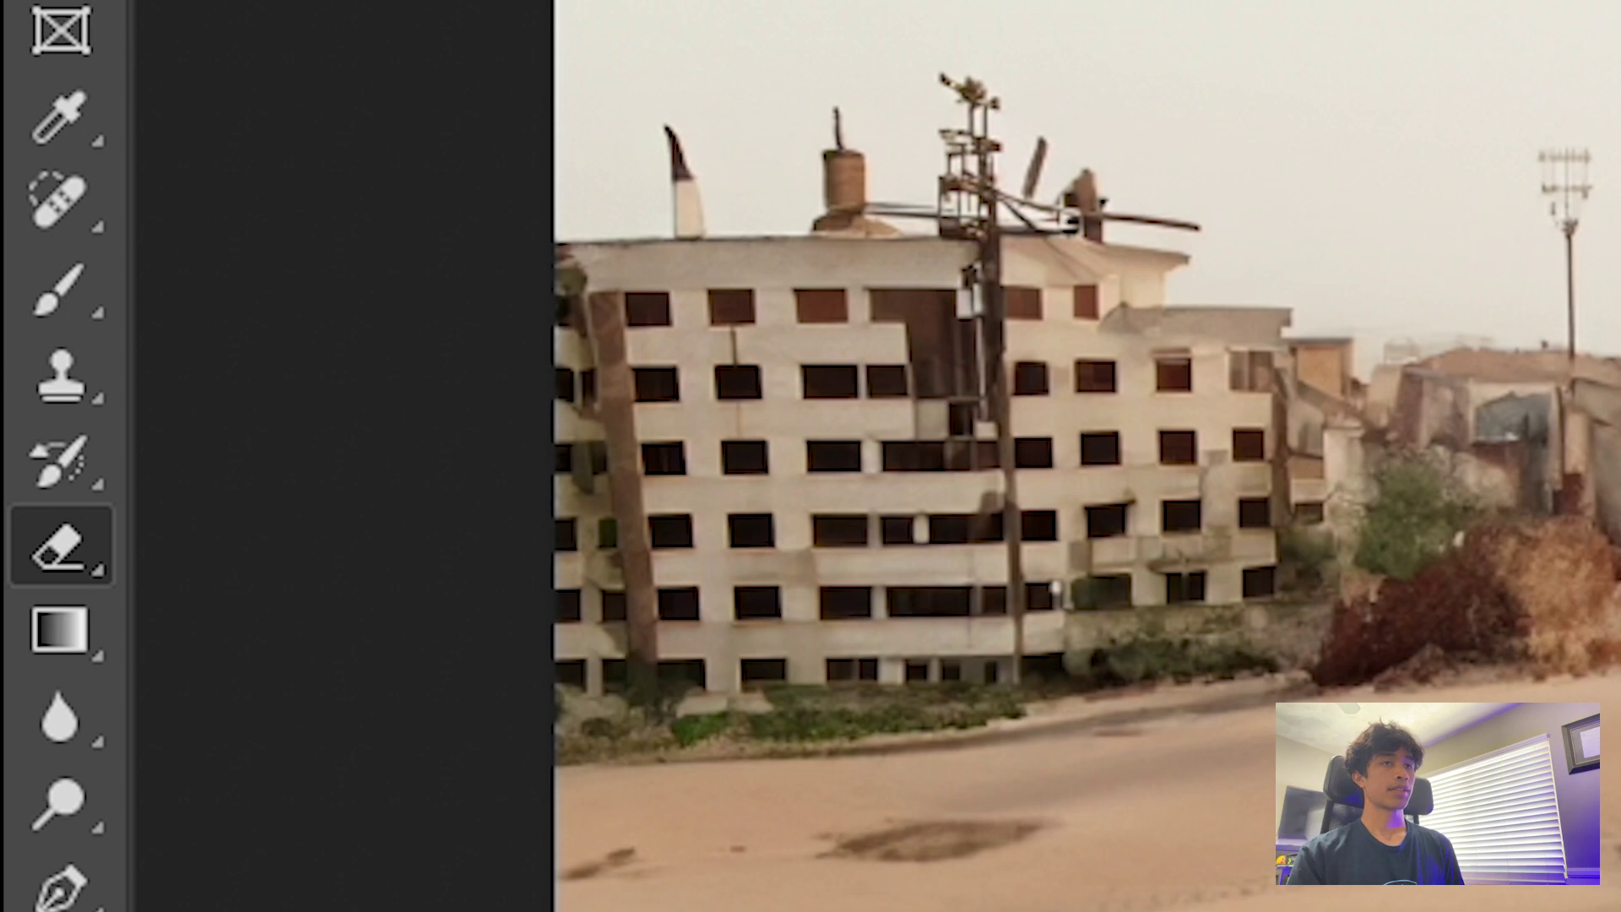
pyautogui.moveTo(693, 236); pyautogui.dragTo(721, 362)
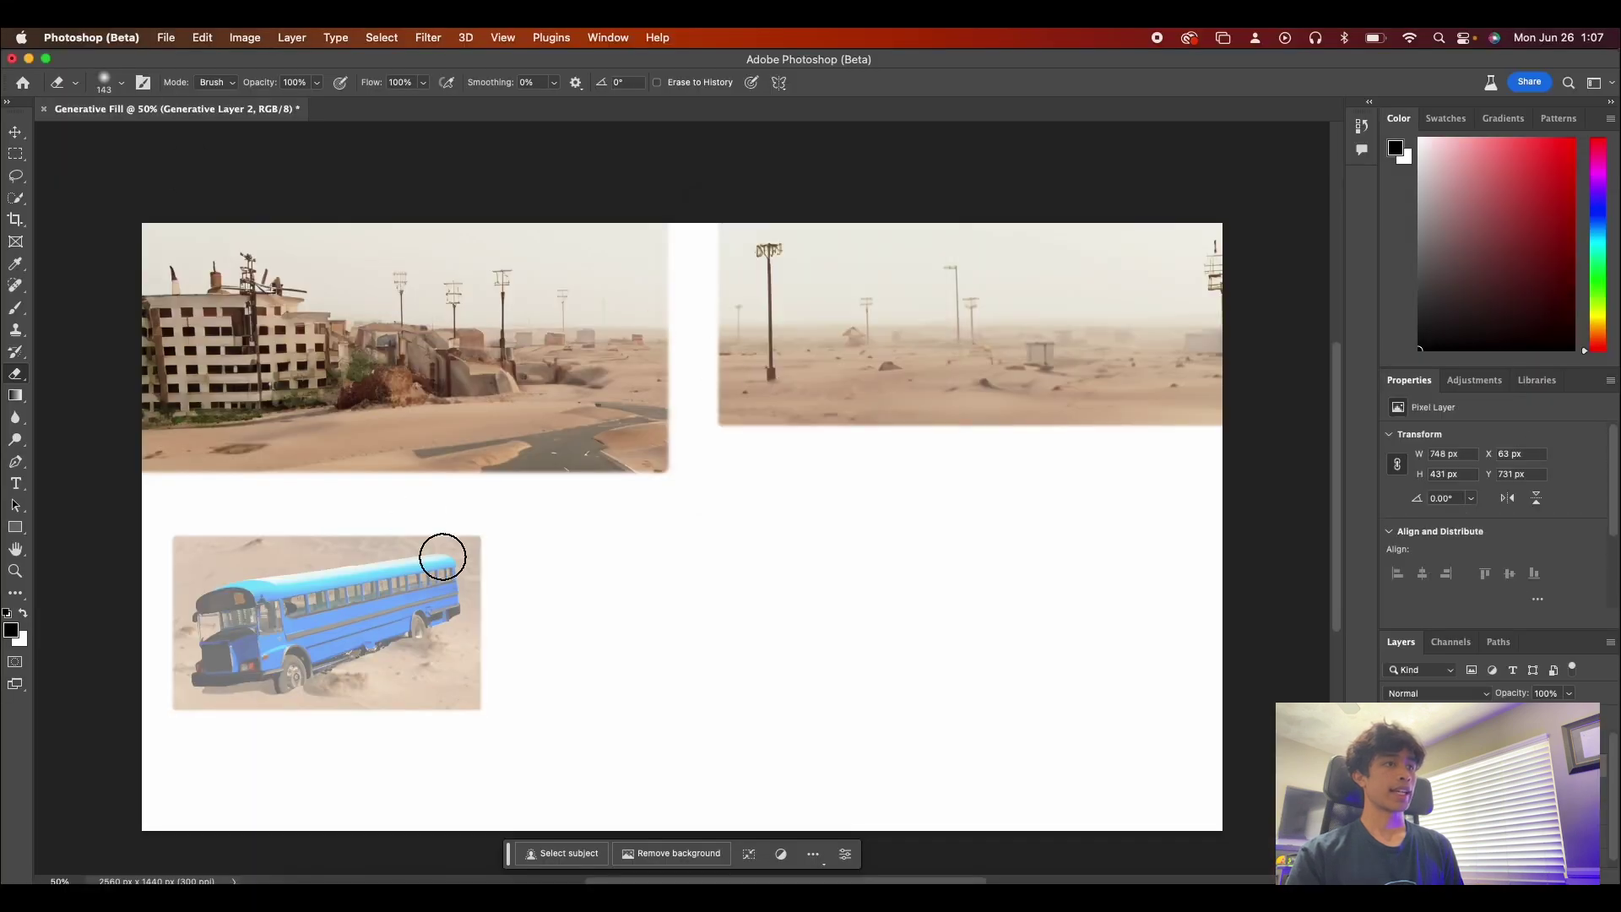
pyautogui.moveTo(442, 557); pyautogui.dragTo(472, 621)
pyautogui.press('cmd+z')
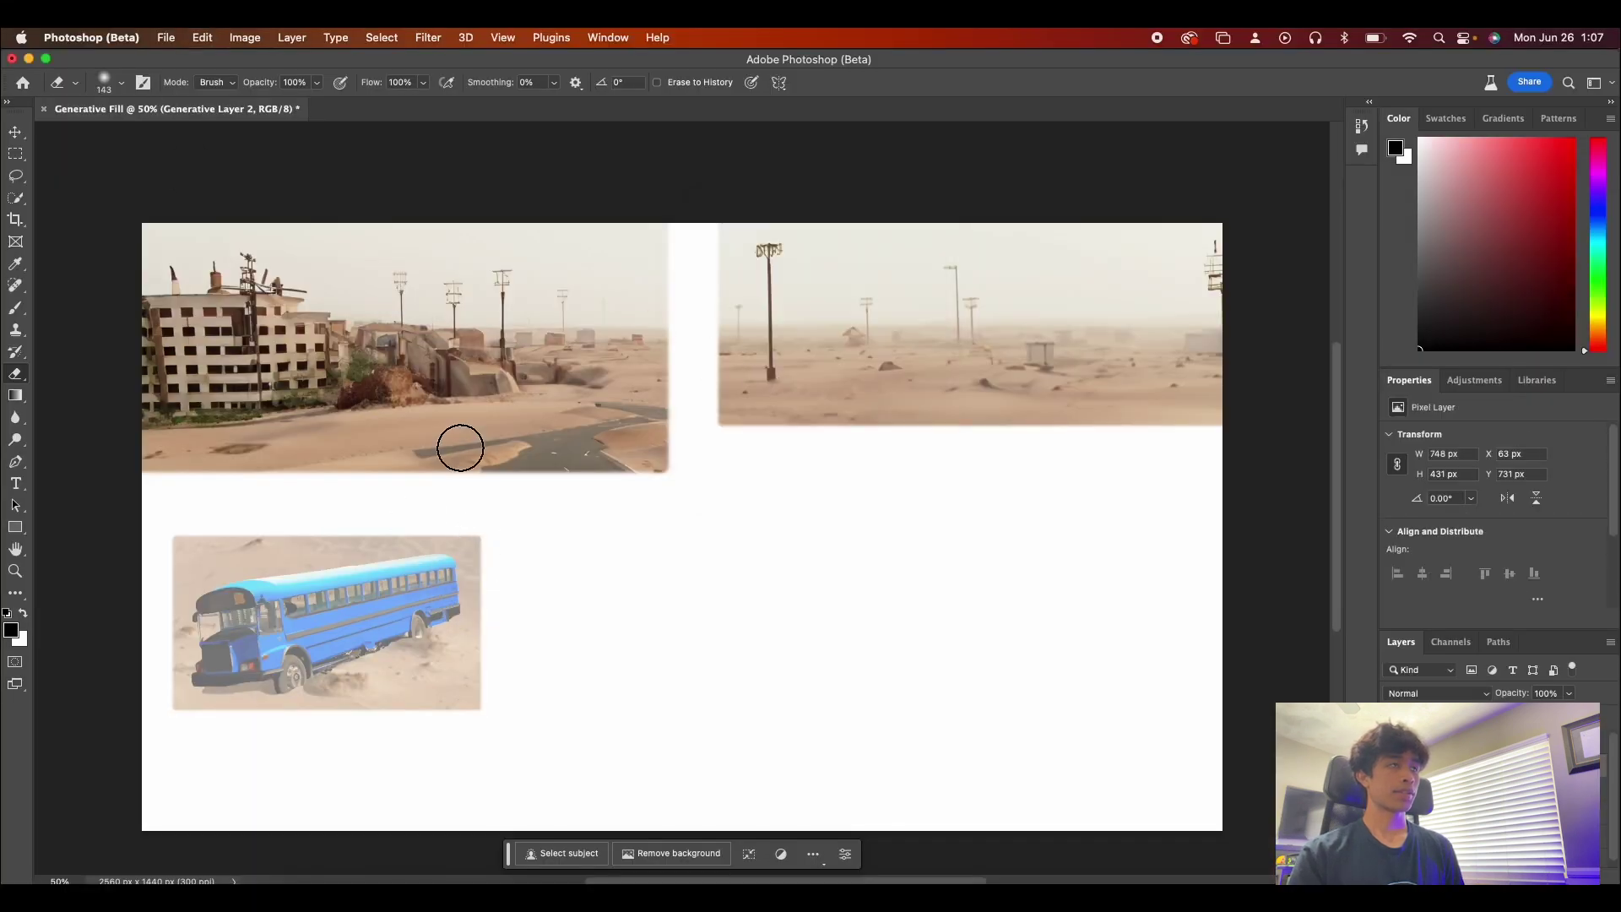
pyautogui.click(110, 87)
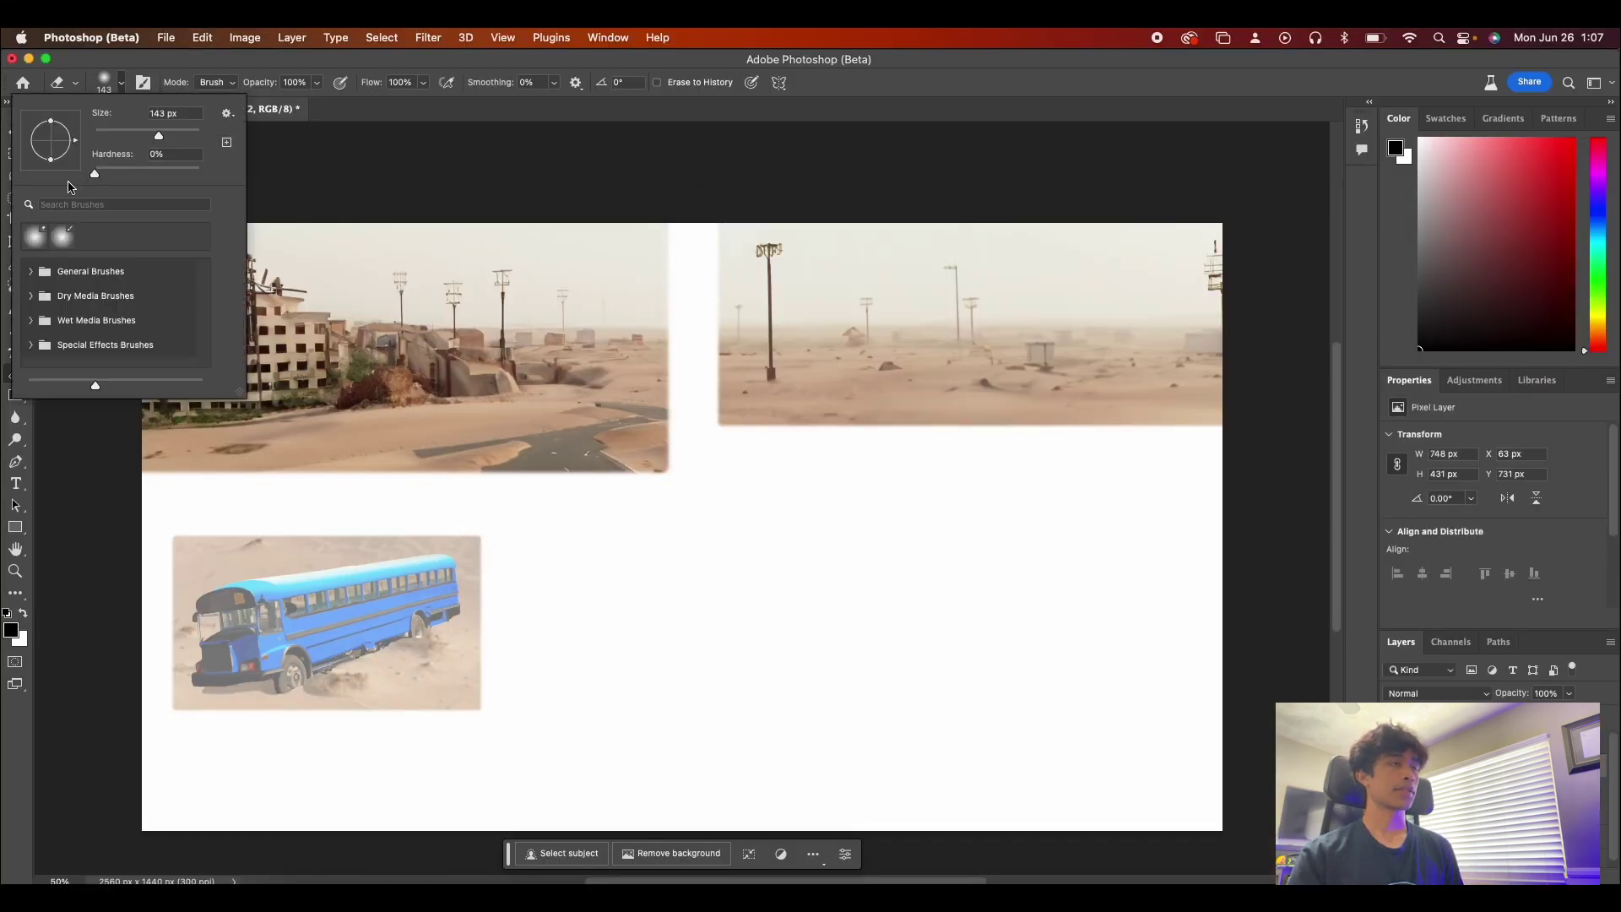
pyautogui.moveTo(168, 134); pyautogui.dragTo(172, 134)
pyautogui.click(506, 545)
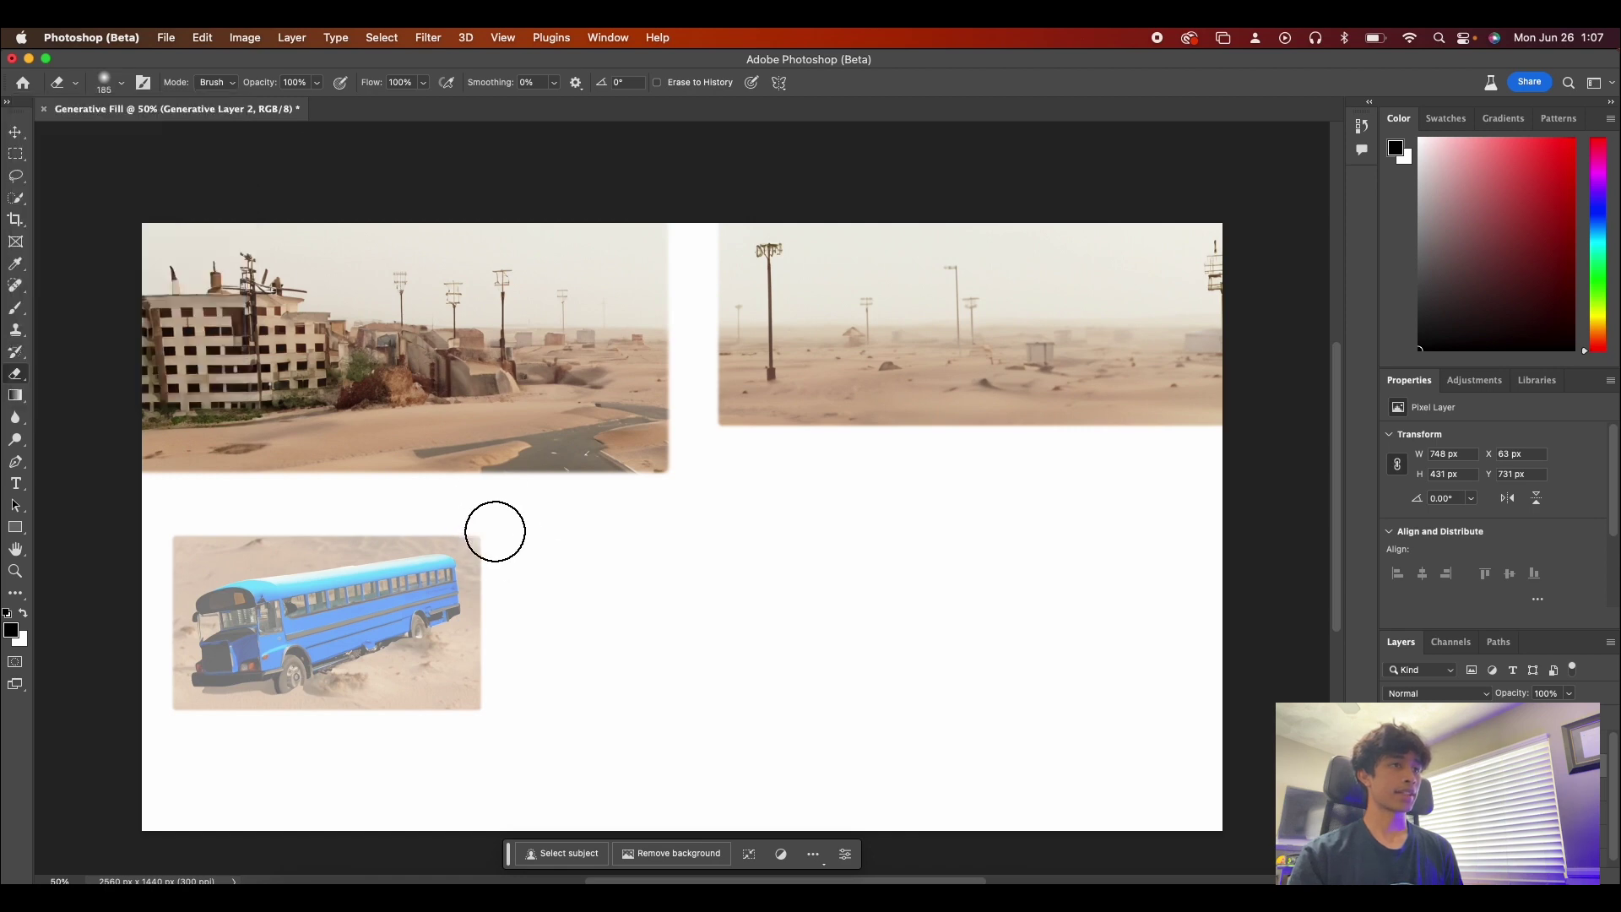
pyautogui.moveTo(501, 574)
pyautogui.mouseDown()
pyautogui.moveTo(477, 737)
pyautogui.moveTo(463, 713)
pyautogui.moveTo(342, 736)
pyautogui.moveTo(481, 709)
pyautogui.moveTo(232, 741)
pyautogui.moveTo(253, 526)
pyautogui.moveTo(449, 514)
pyautogui.moveTo(498, 529)
pyautogui.moveTo(431, 518)
pyautogui.mouseUp()
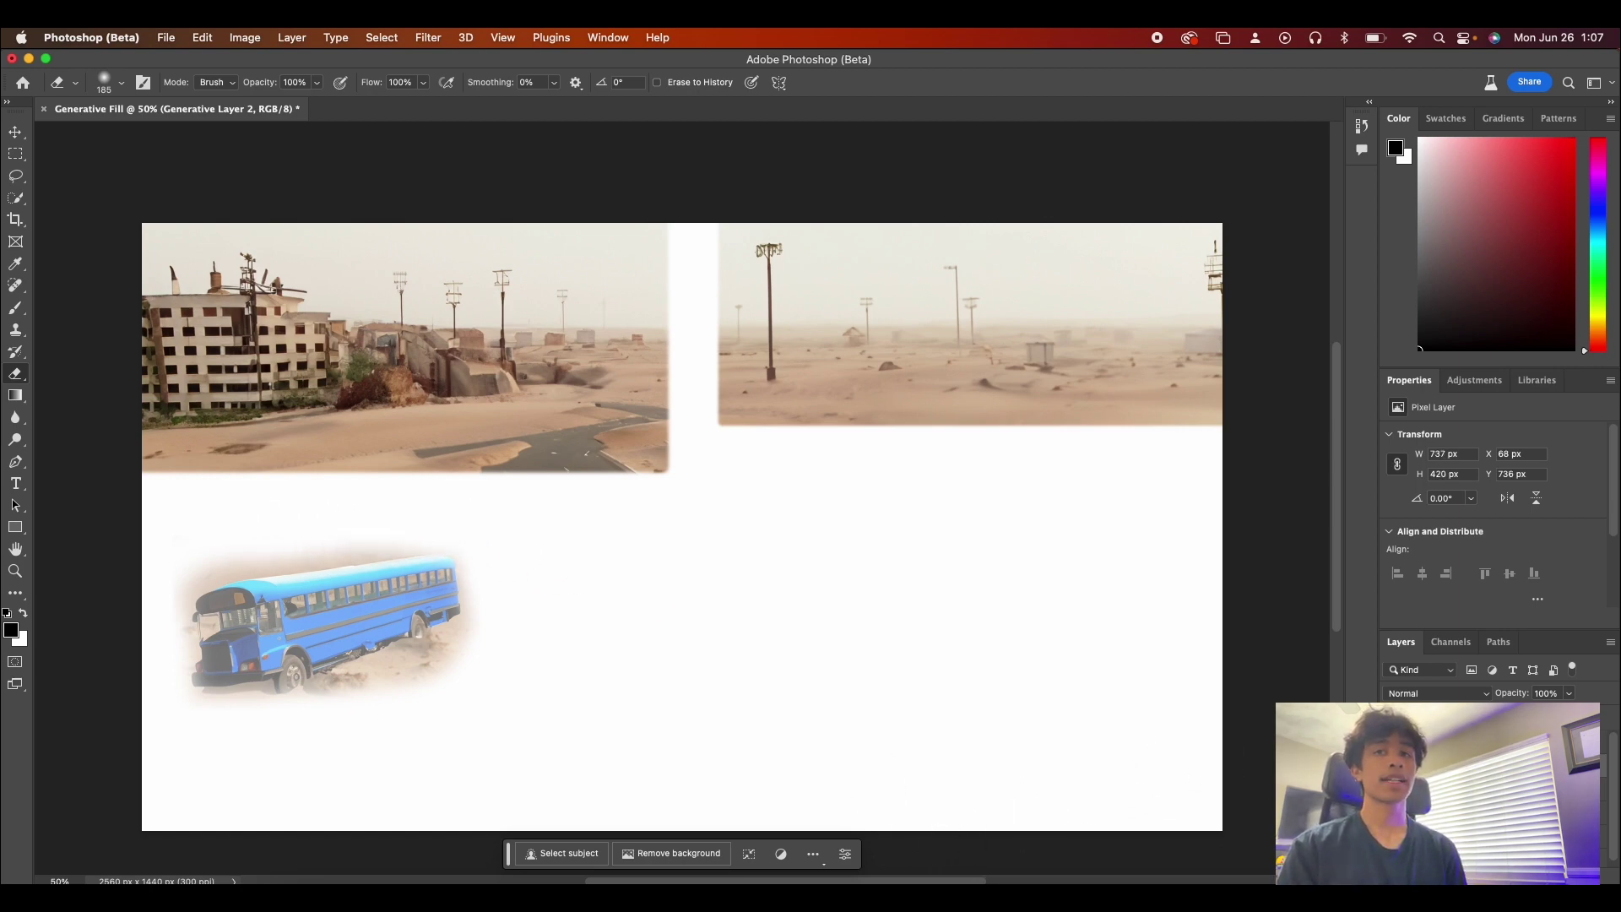
# Rasterize the ruins layer and soften its right edge
pyautogui.click(669, 332)
pyautogui.press('Return')
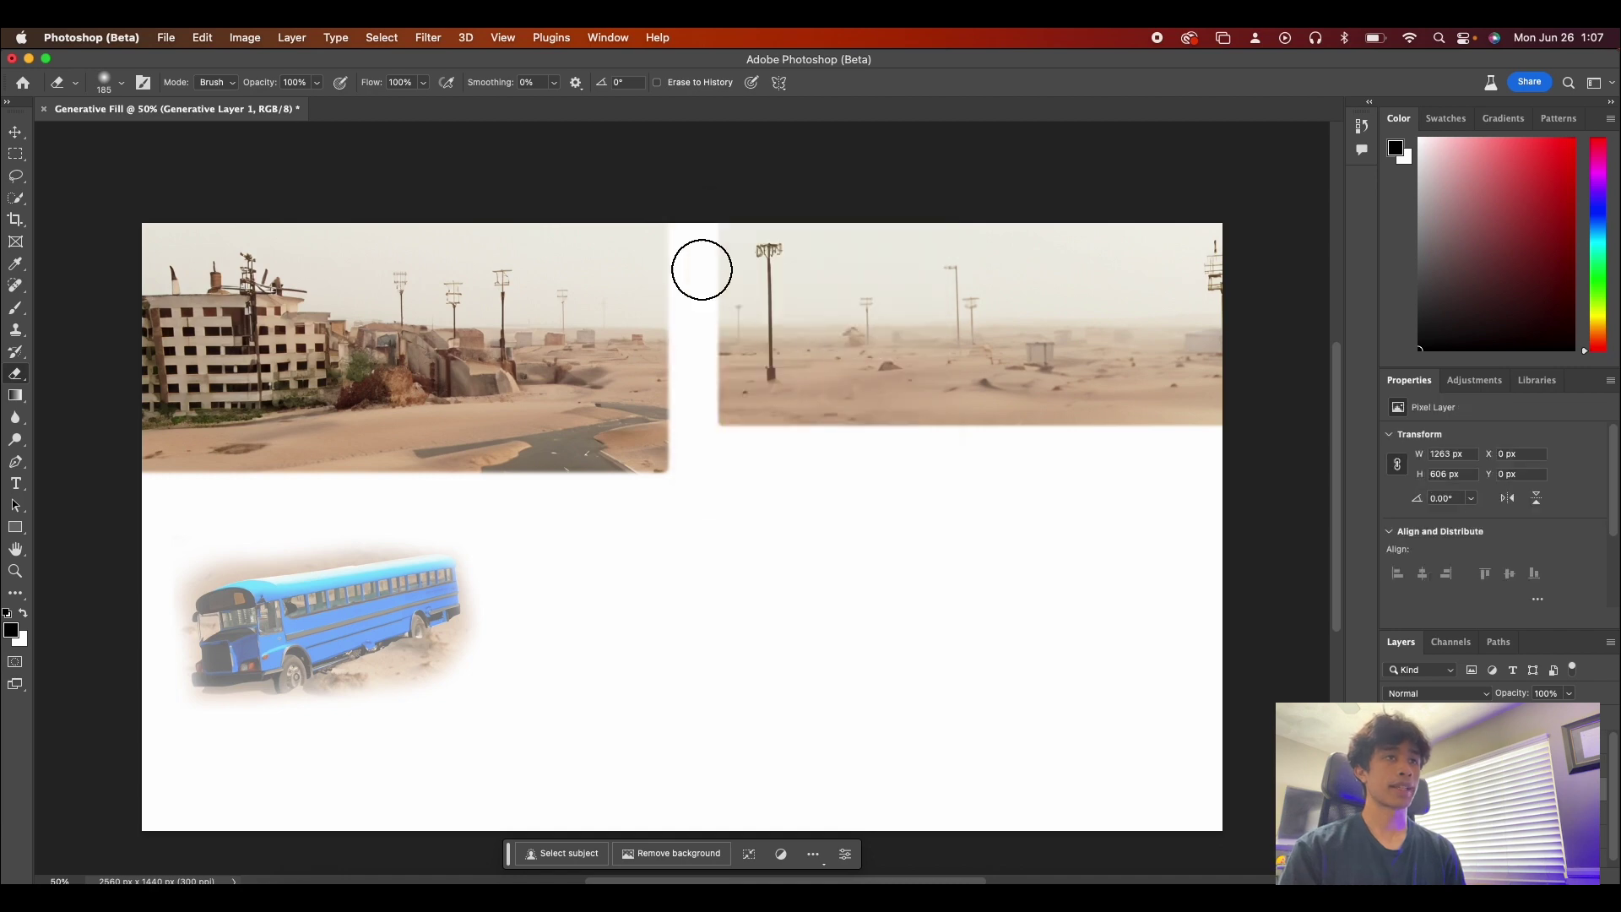
pyautogui.moveTo(630, 223); pyautogui.dragTo(658, 351)
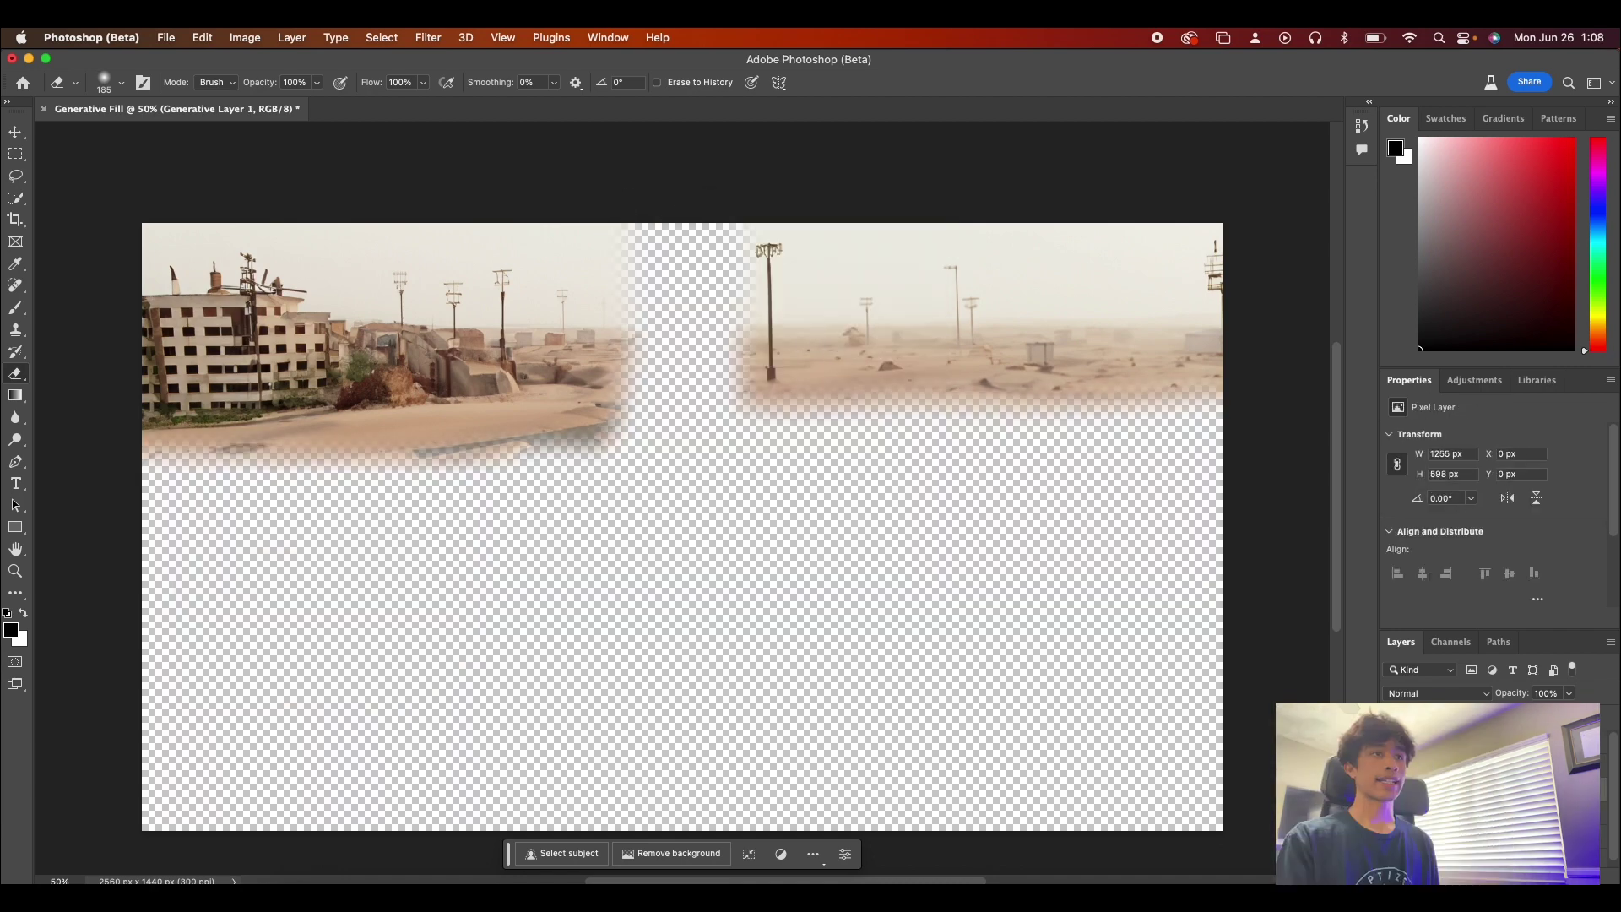
# Quick-export the image as a PNG named 'Generative Fill 1.png'
pyautogui.click(173, 36)
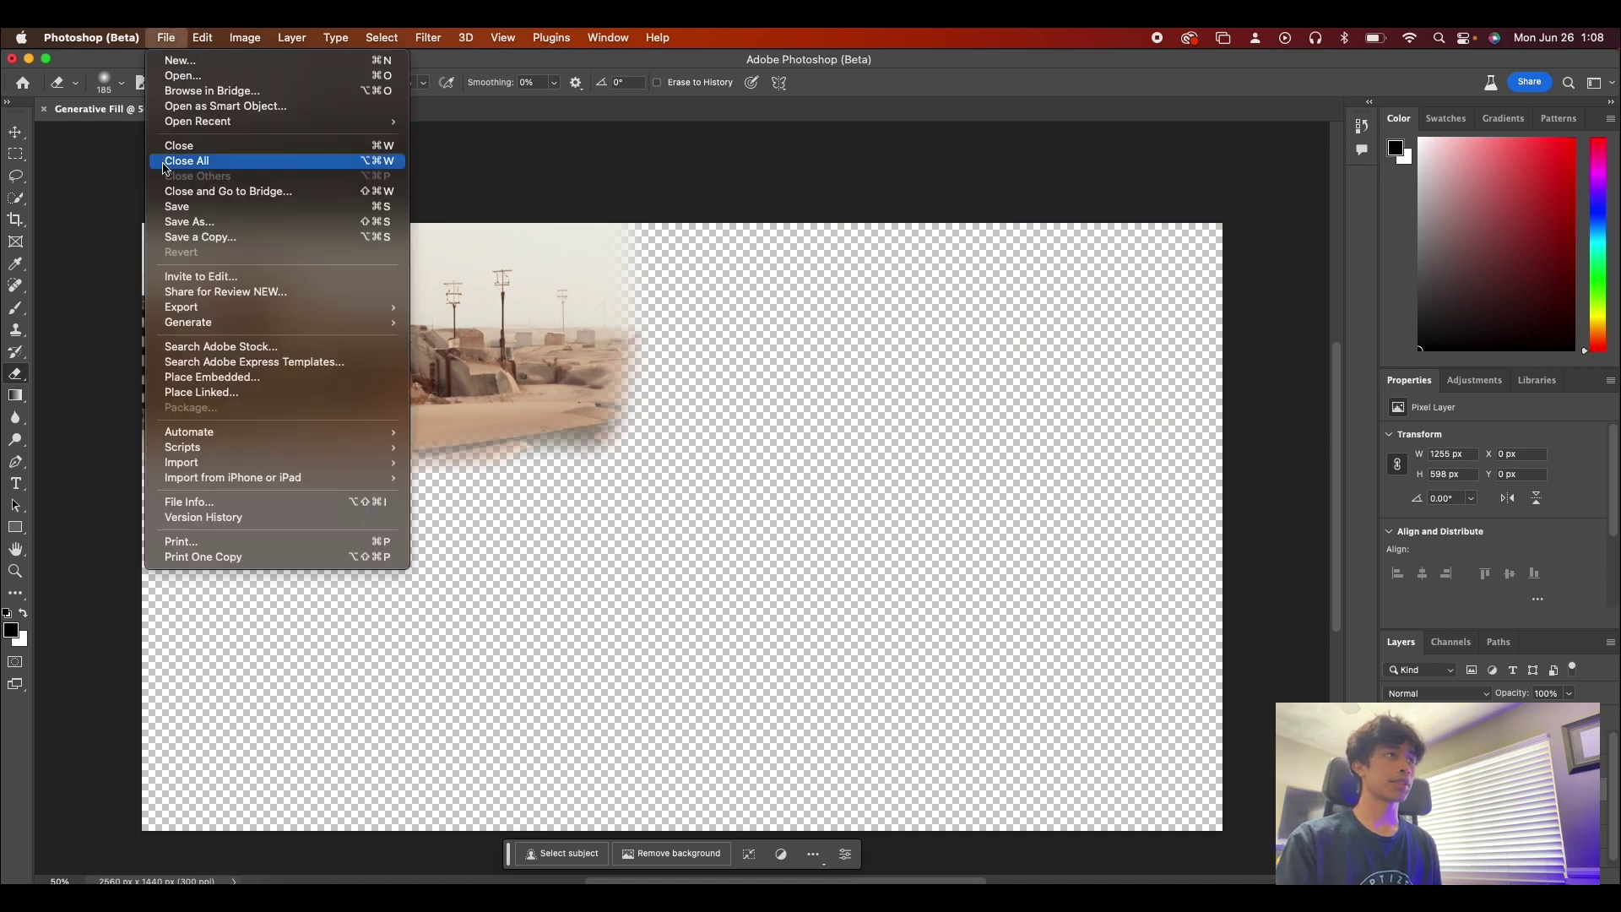
pyautogui.moveTo(406, 309)
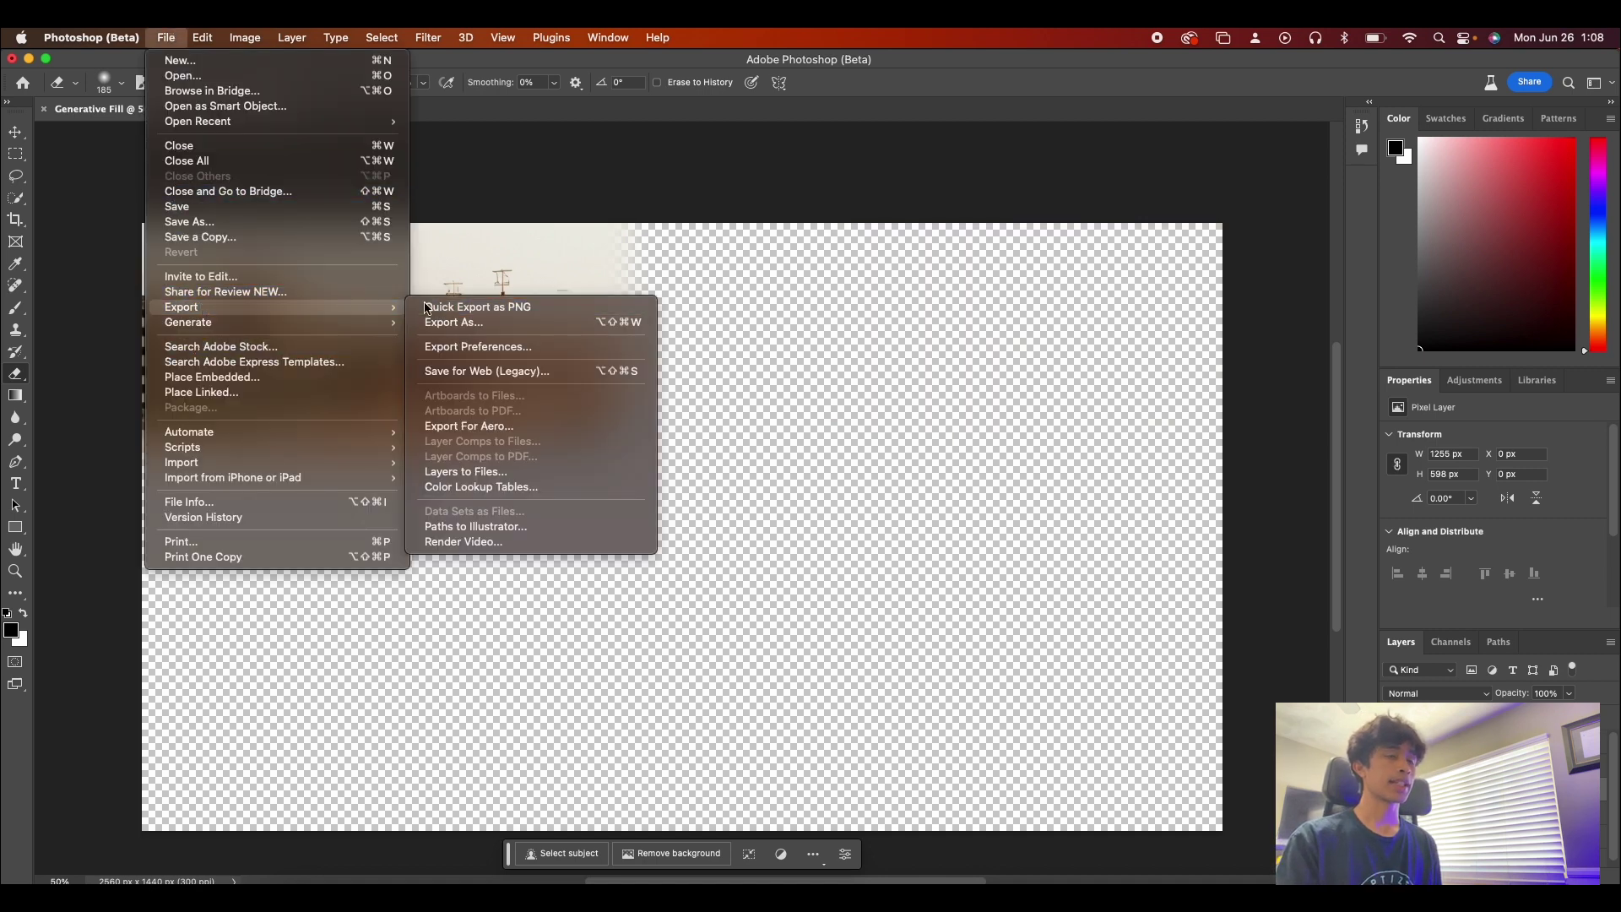
pyautogui.click(477, 307)
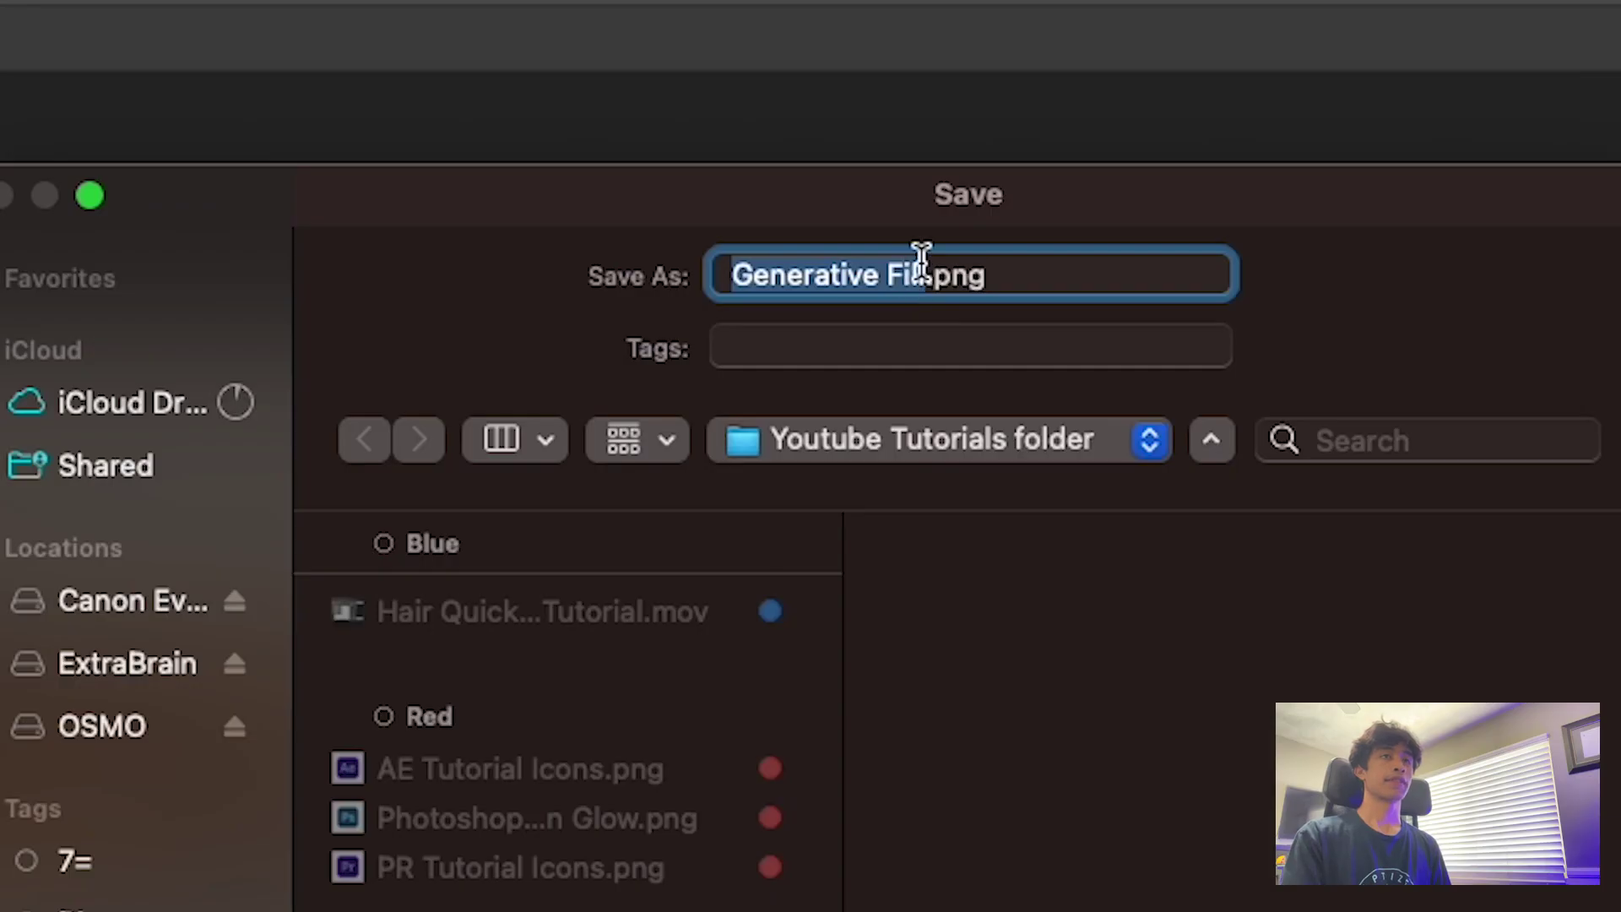
pyautogui.click(854, 198)
pyautogui.write('1')
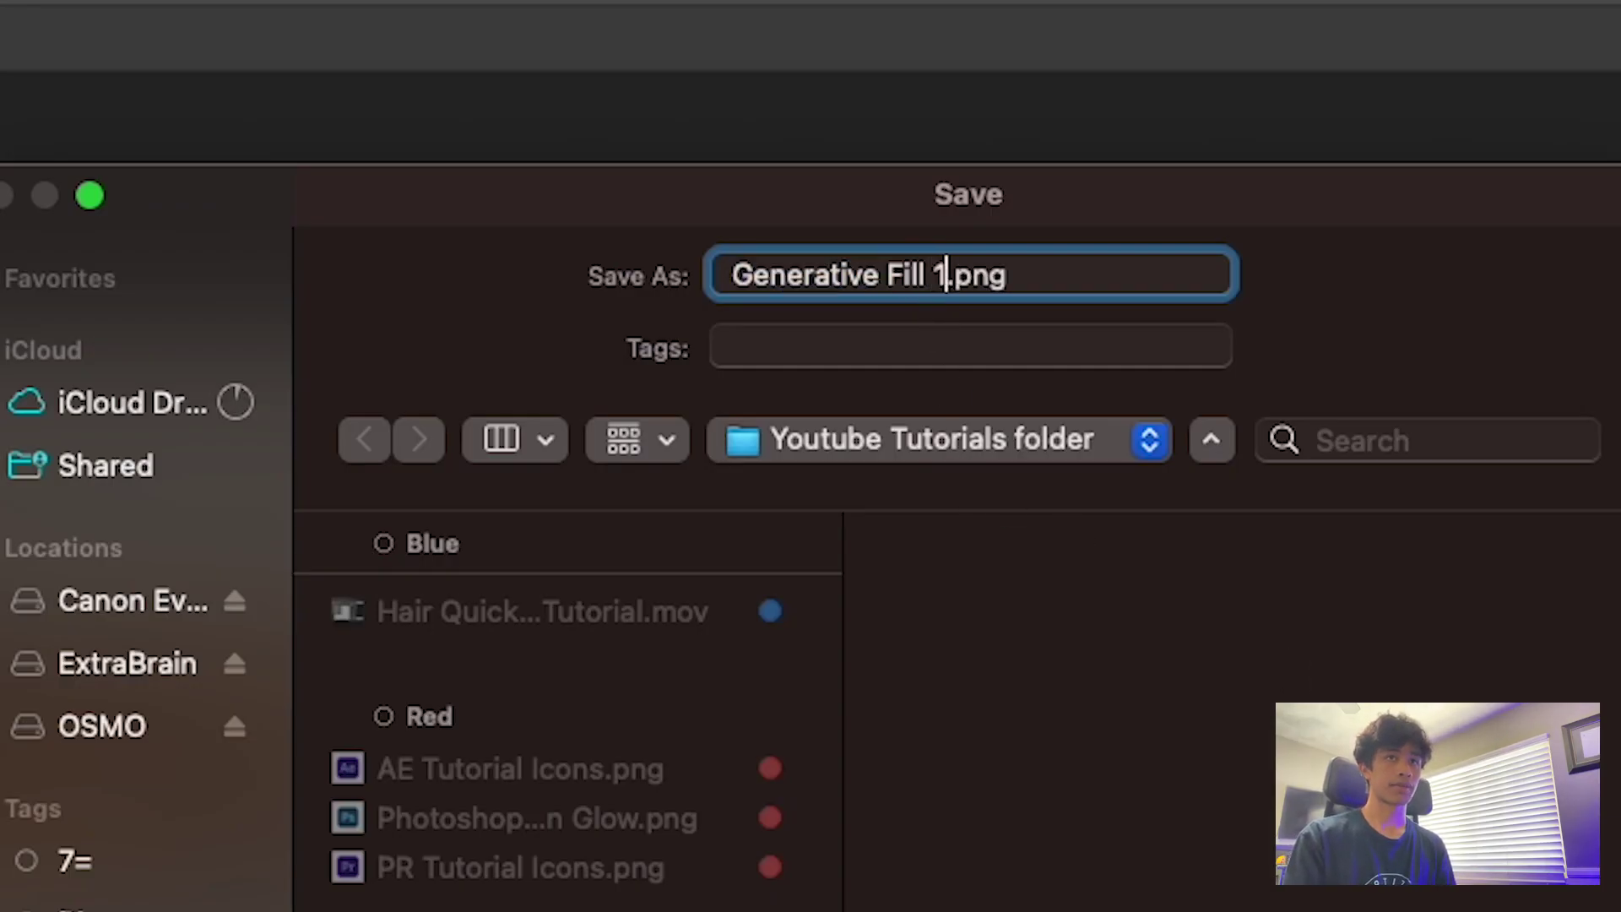
pyautogui.press('Return')
# Run the 3D Camera Tracker on the drone clip from near its start to solve the camera
pyautogui.moveTo(662, 679); pyautogui.dragTo(596, 682)
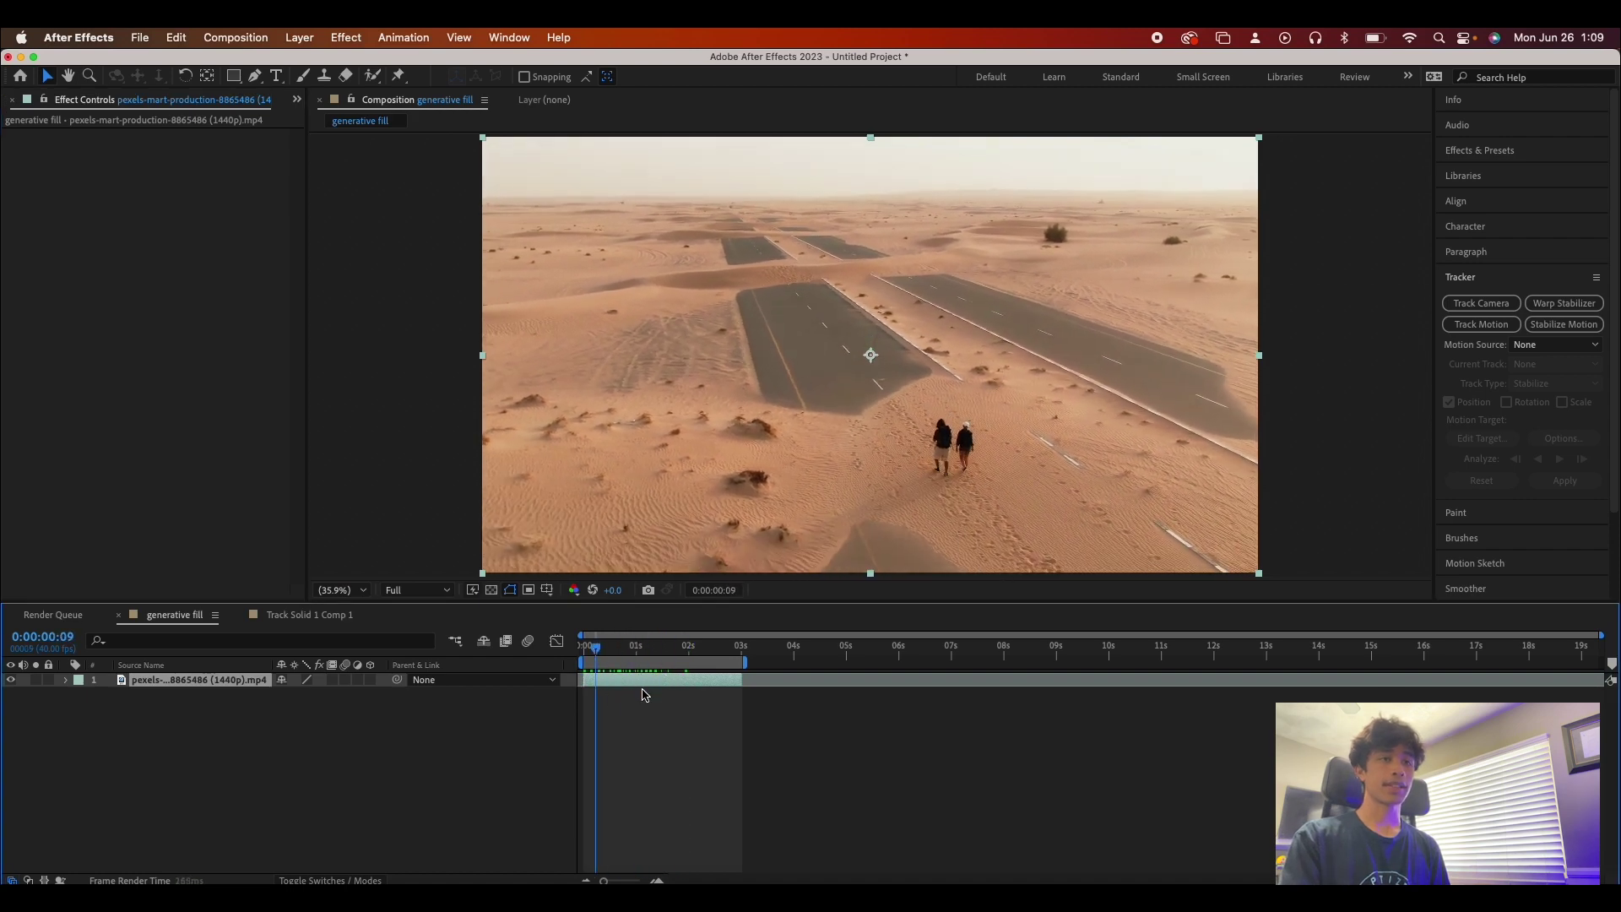
pyautogui.click(1519, 276)
pyautogui.click(1485, 278)
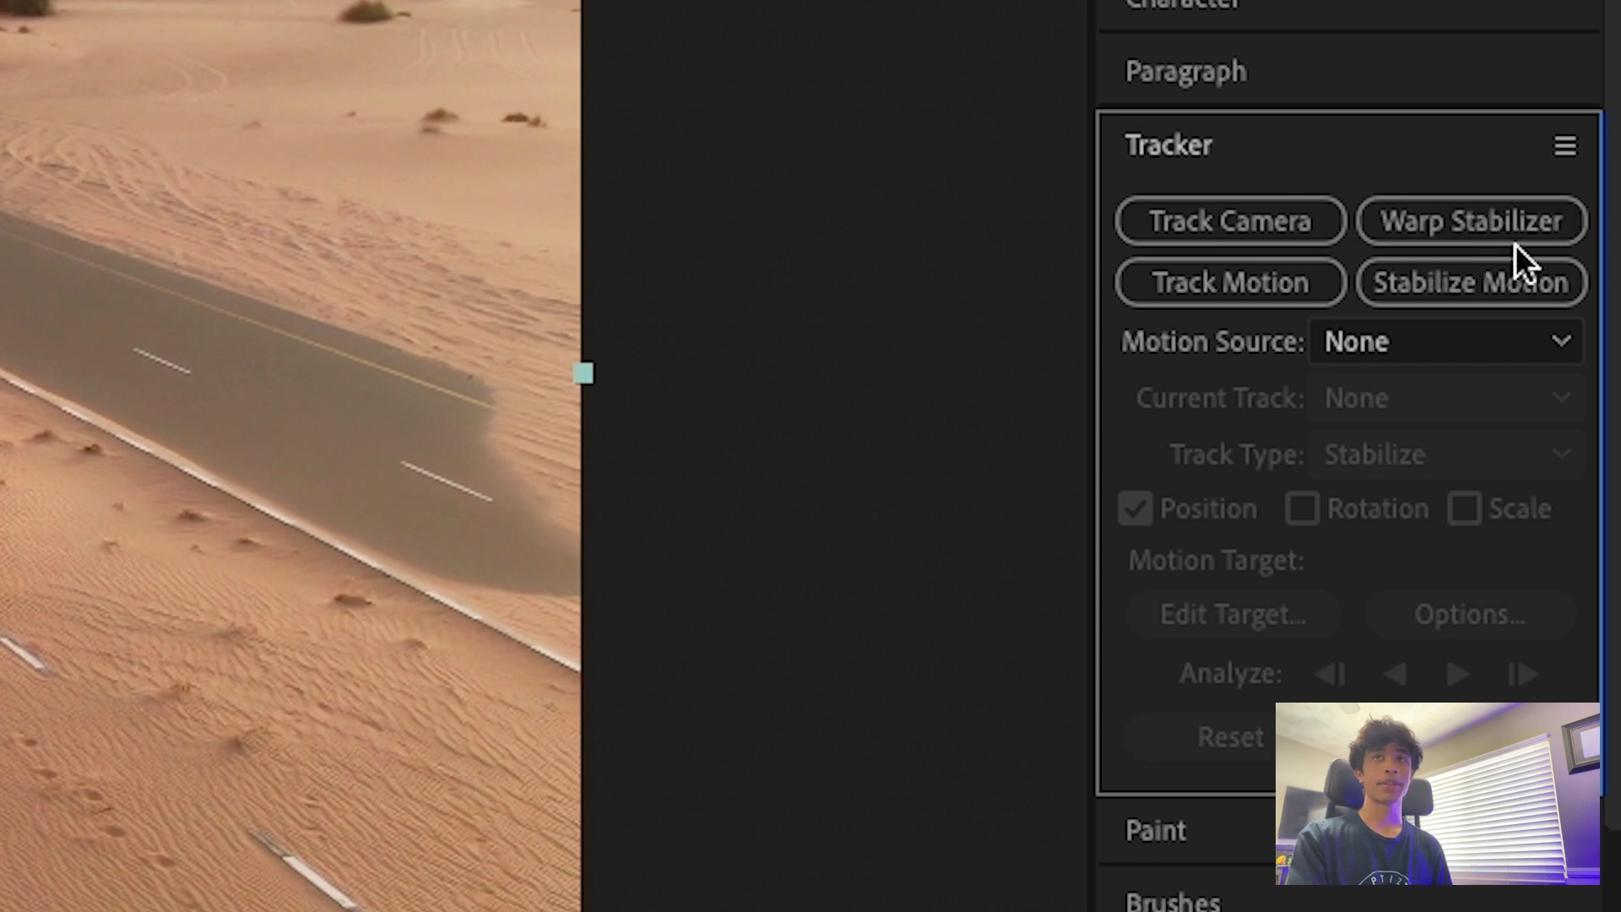
pyautogui.click(1298, 221)
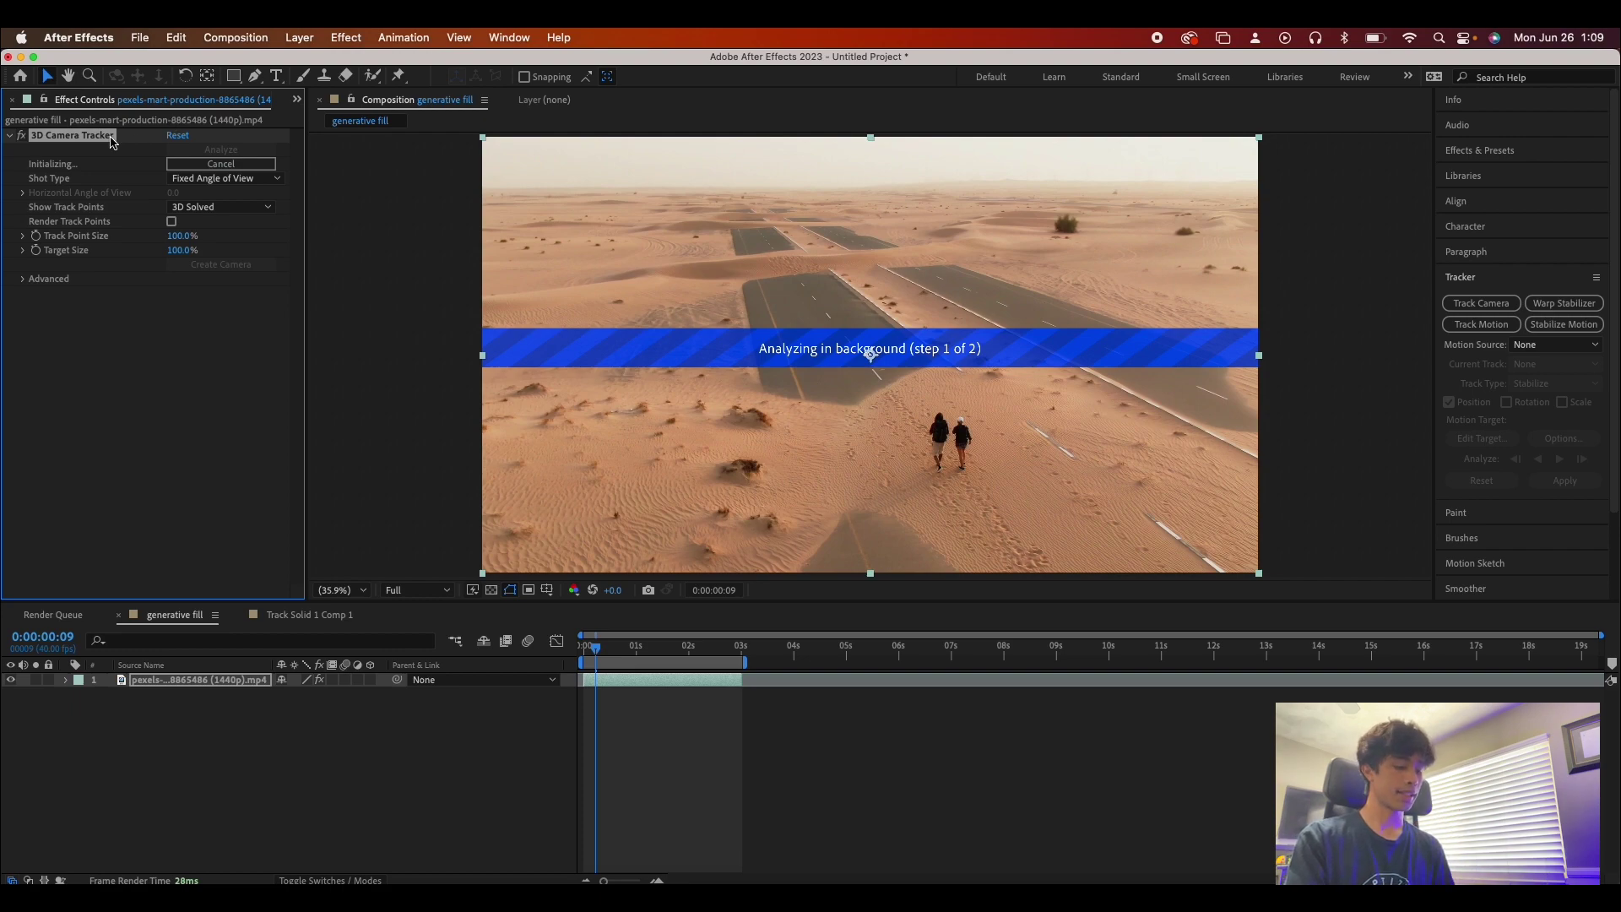
pyautogui.moveTo(641, 652)
pyautogui.mouseDown()
pyautogui.moveTo(597, 658)
pyautogui.moveTo(663, 652)
pyautogui.mouseUp()
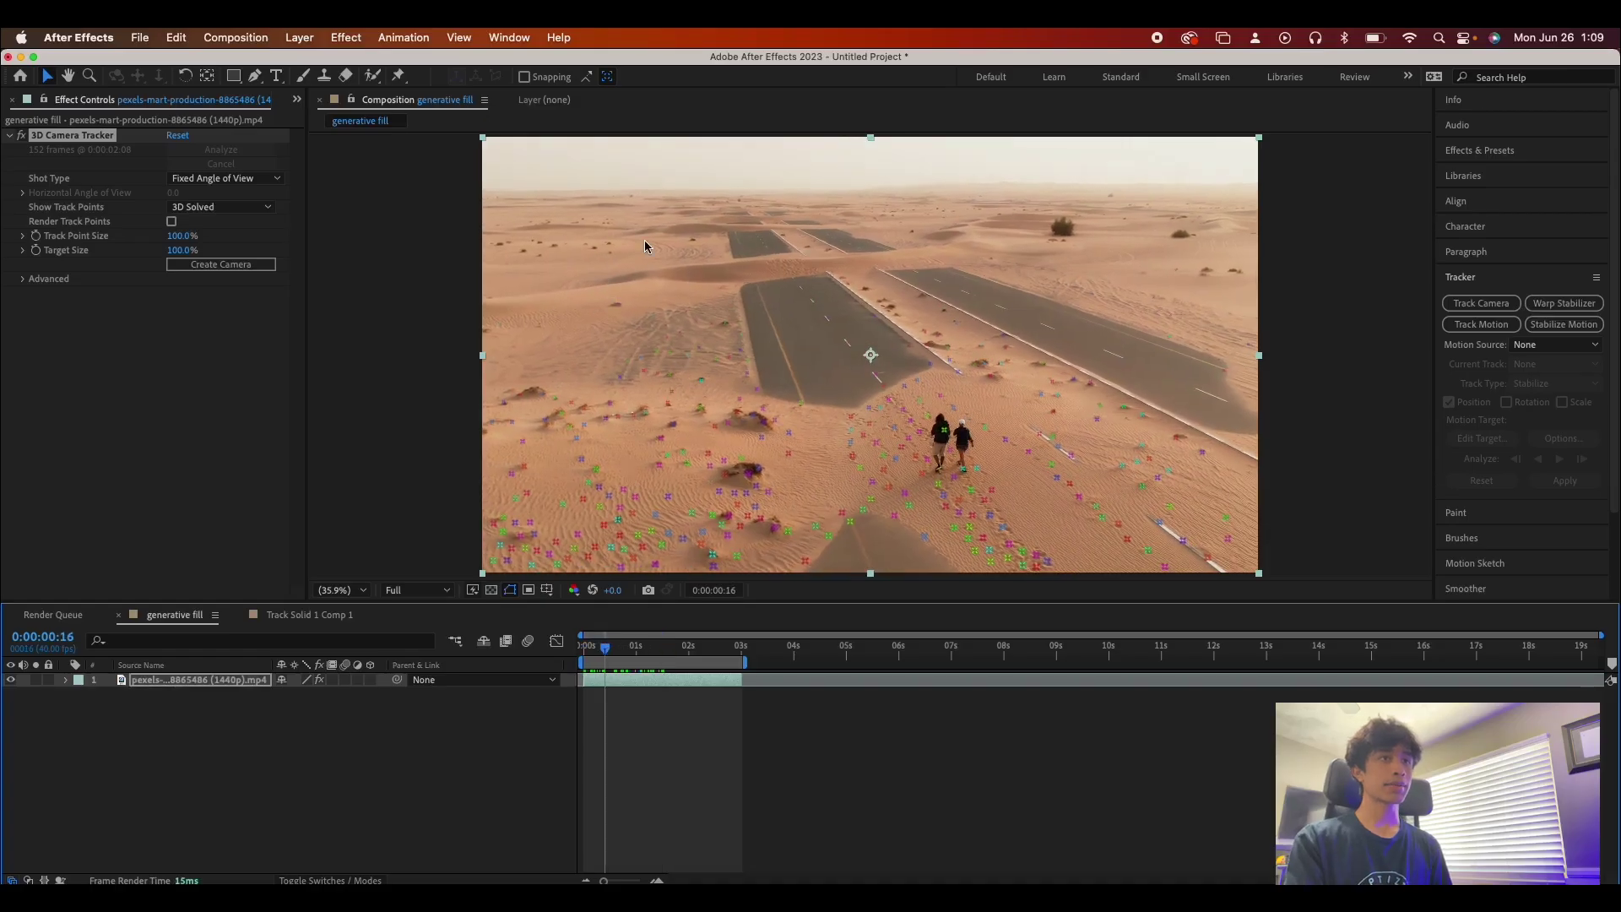
# Create Track Solid 1 and a 3D Tracker Camera, and stand the red solid upright beside the road
pyautogui.rightClick(661, 249)
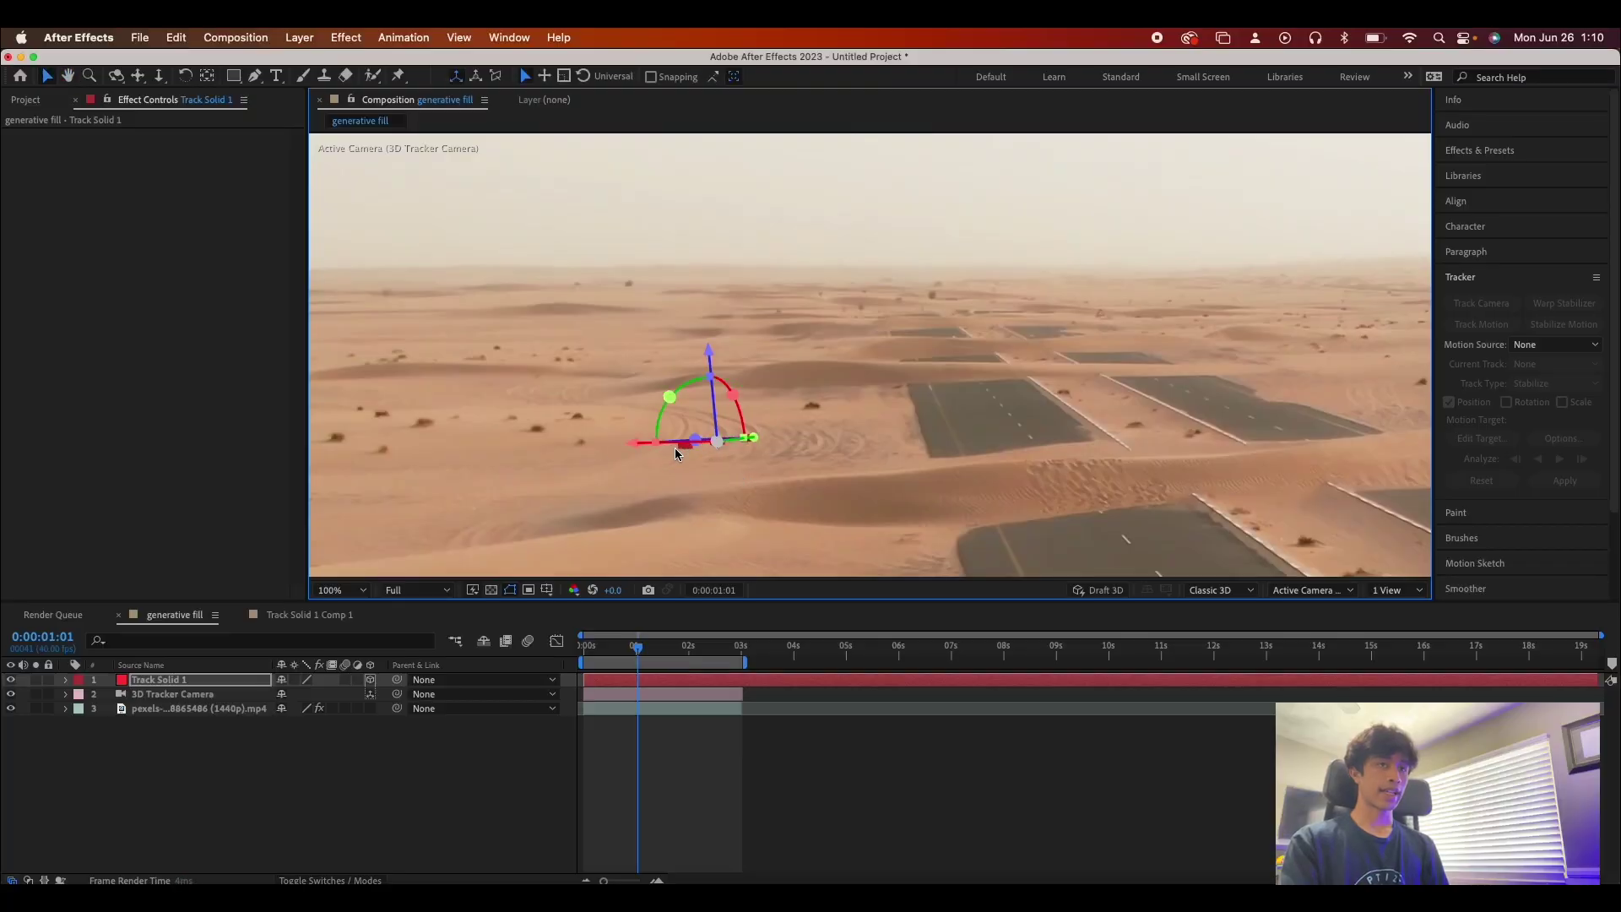
pyautogui.moveTo(675, 454); pyautogui.dragTo(645, 466)
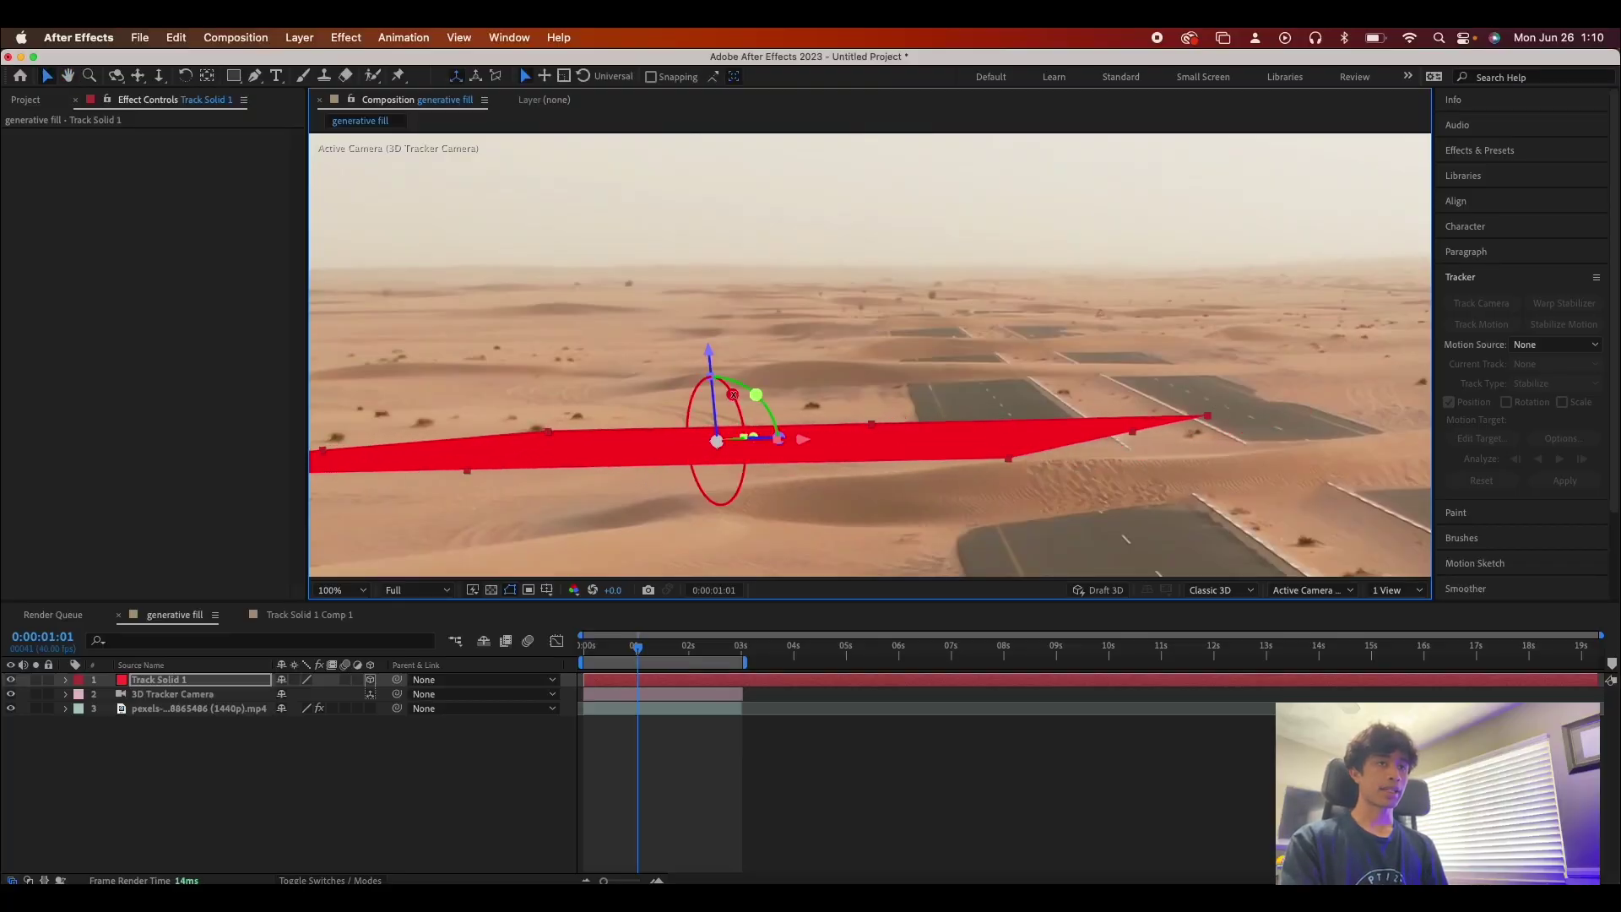
pyautogui.moveTo(733, 397); pyautogui.dragTo(717, 440)
pyautogui.press(',')
pyautogui.press(',')
pyautogui.press(',')
pyautogui.press(',')
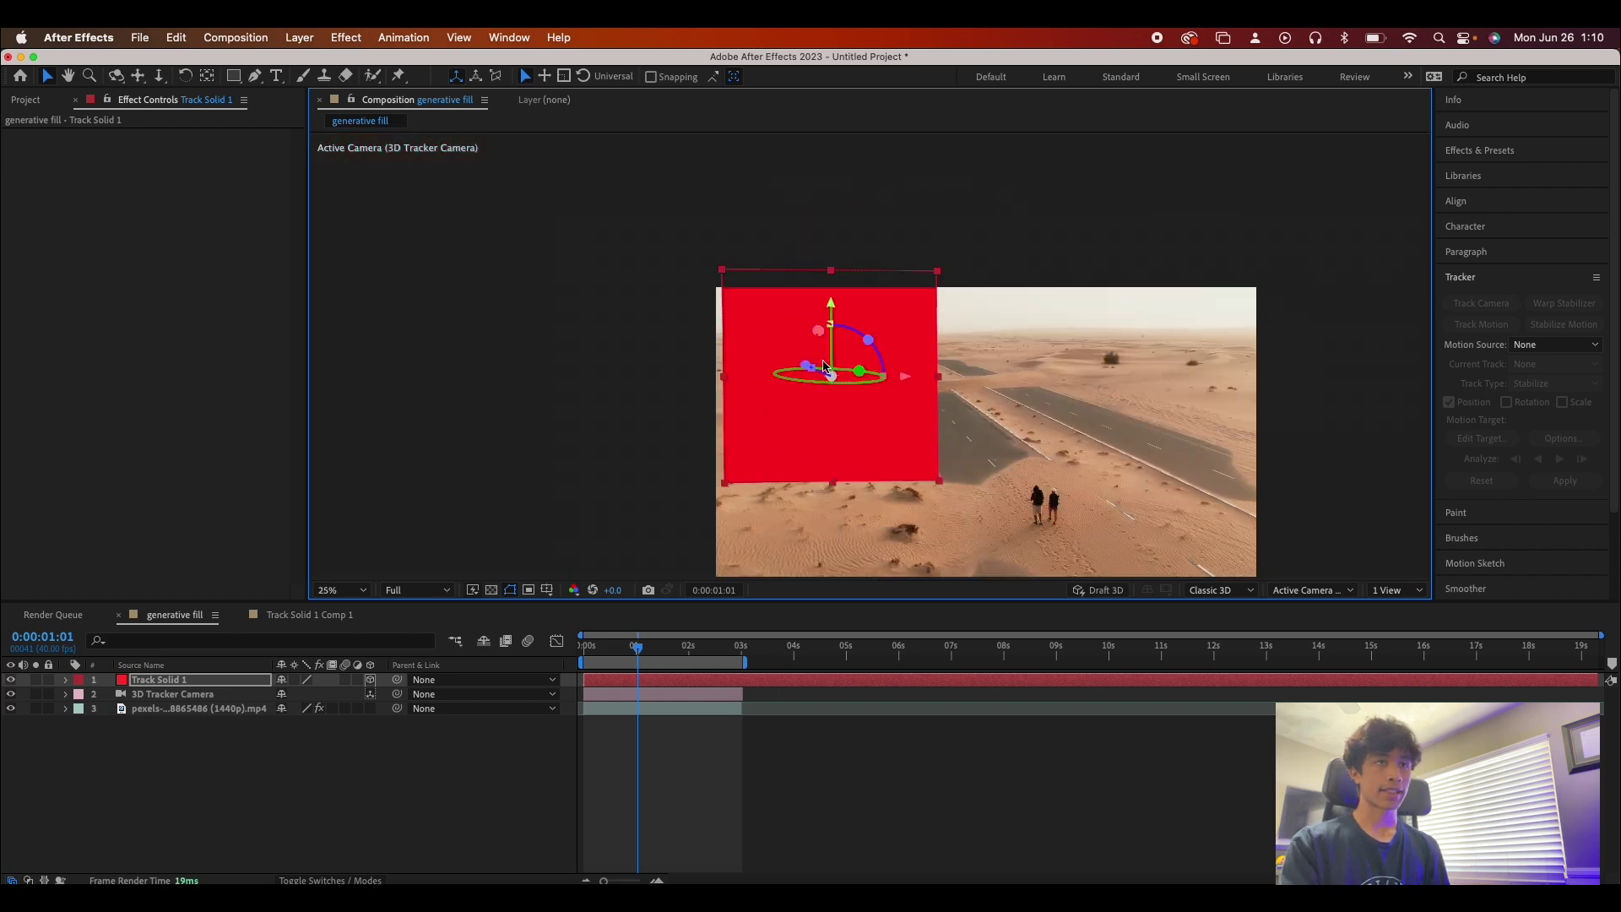
pyautogui.moveTo(859, 374); pyautogui.dragTo(854, 381)
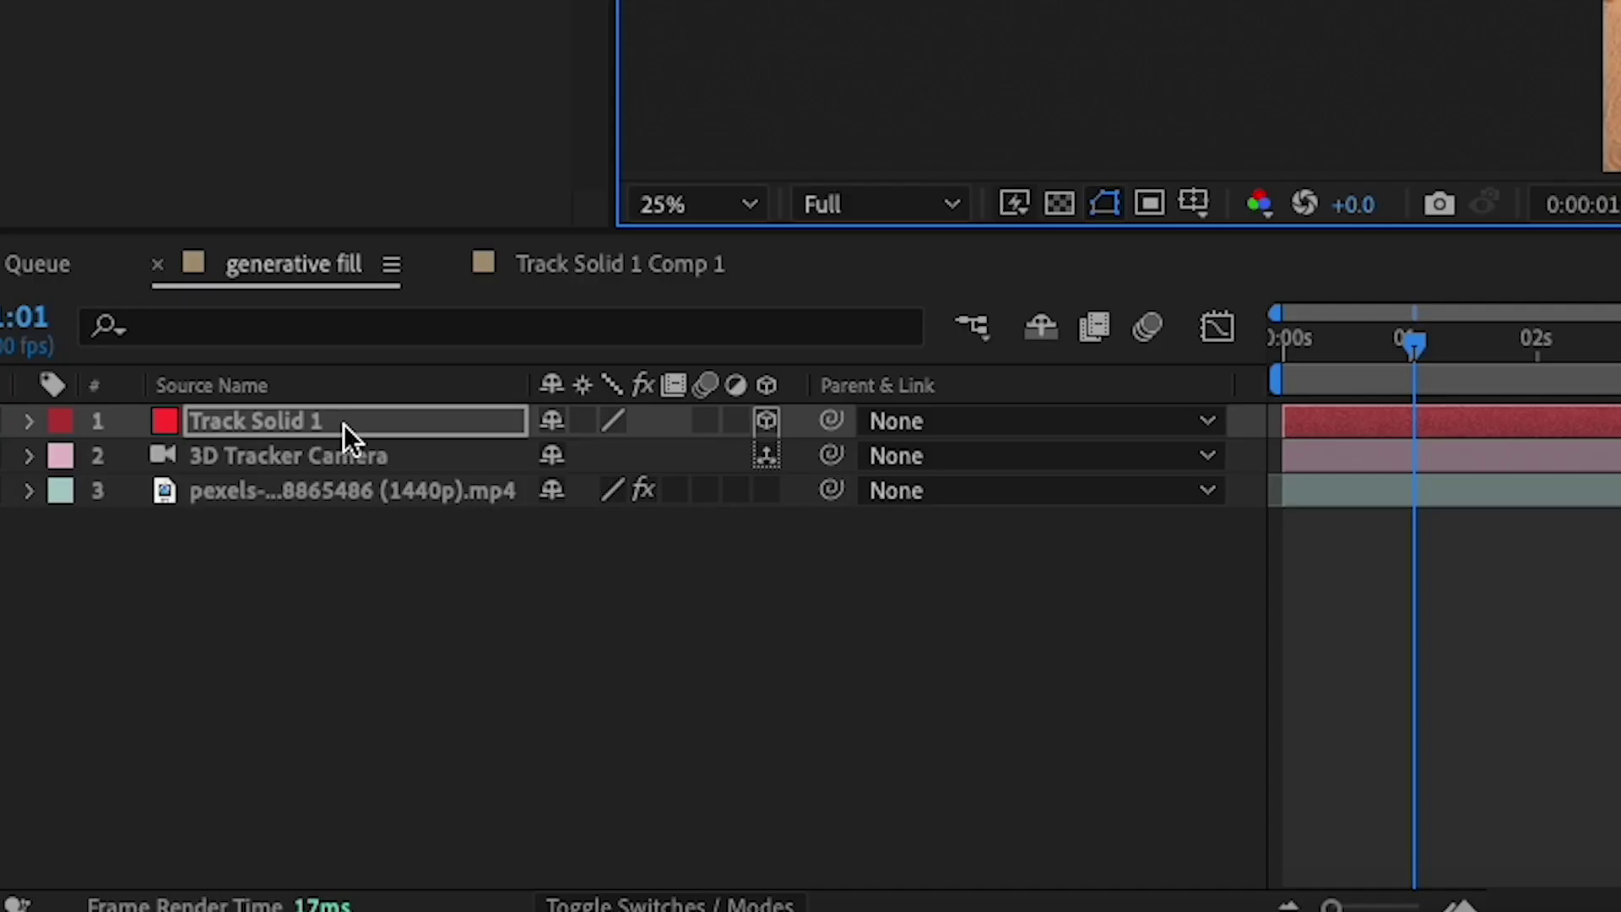
# Pre-compose Track Solid 1 into a new composition named gen fill 1
pyautogui.rightClick(363, 415)
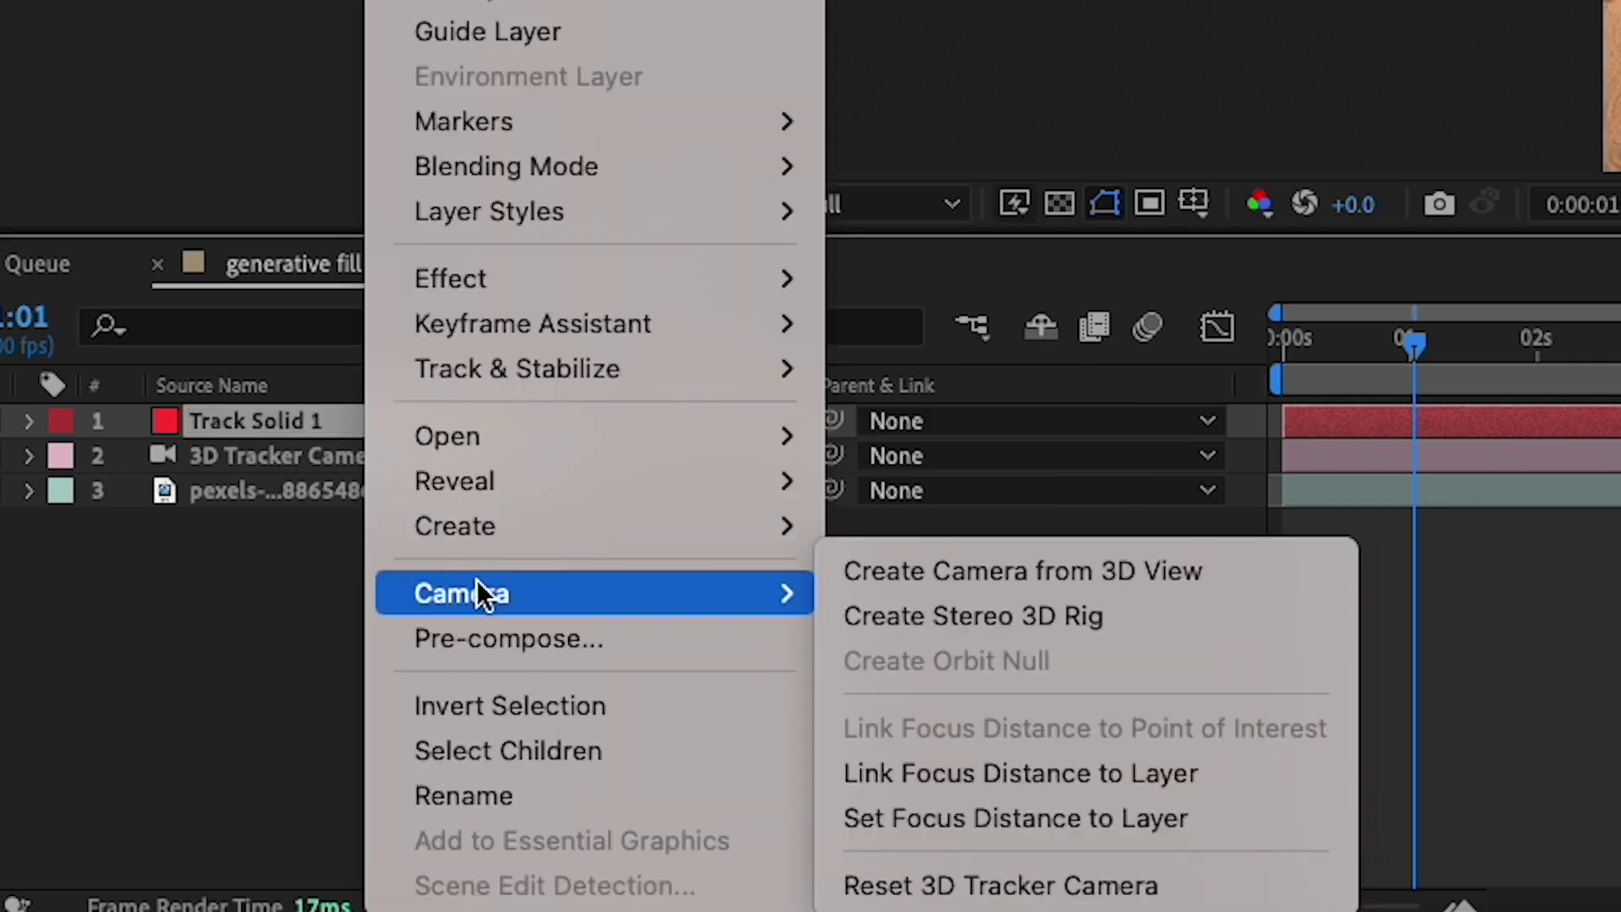
pyautogui.click(509, 625)
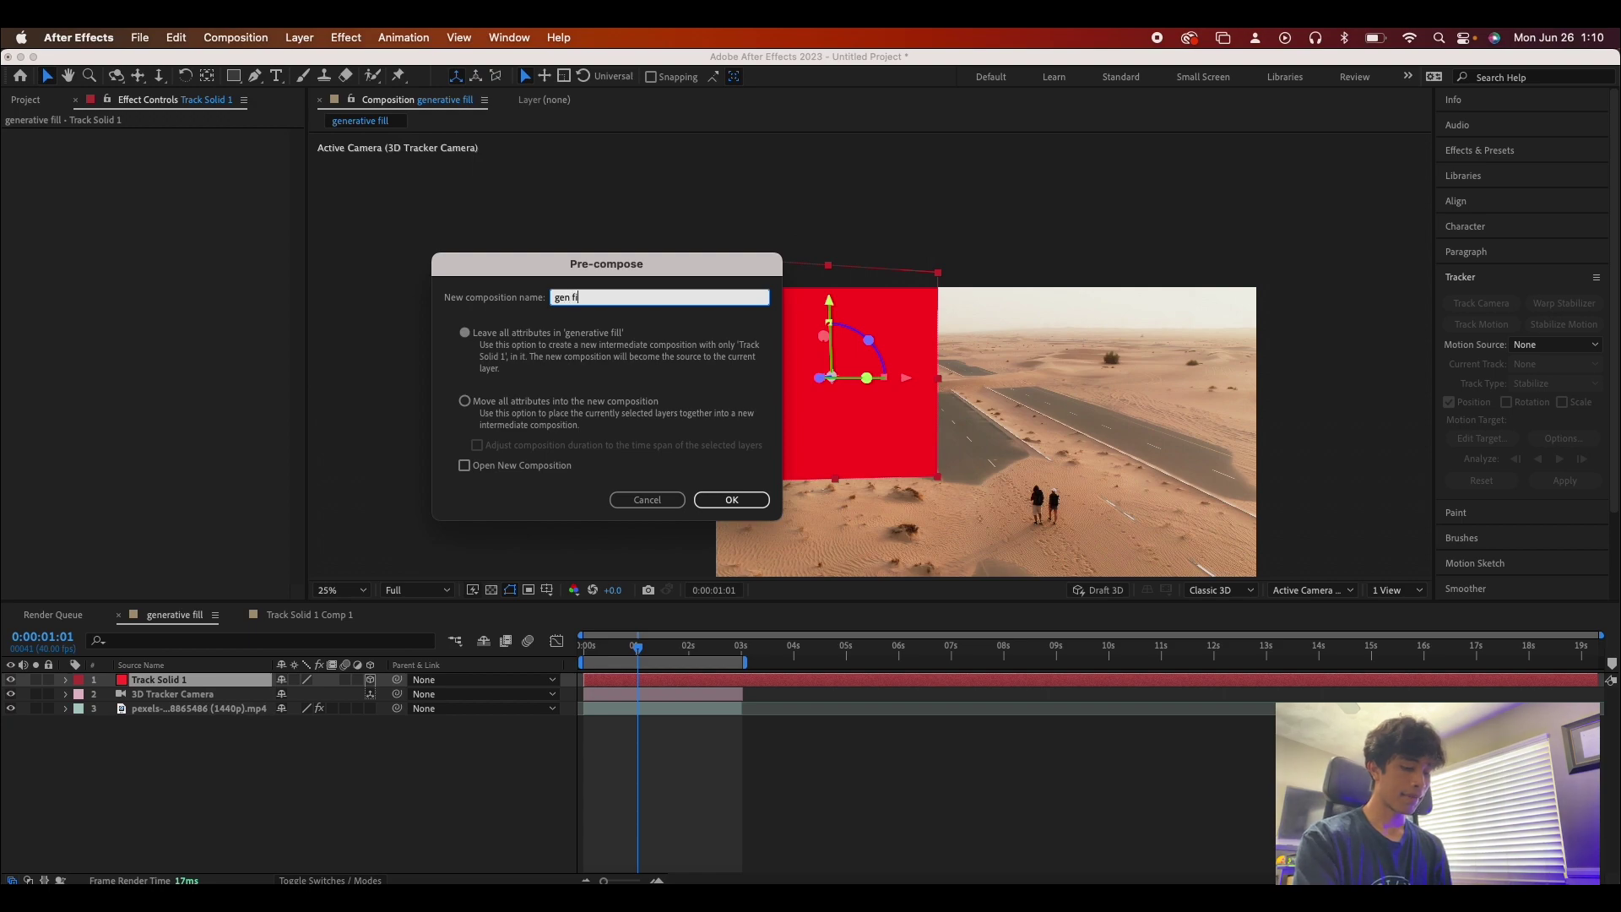
pyautogui.press('Return')
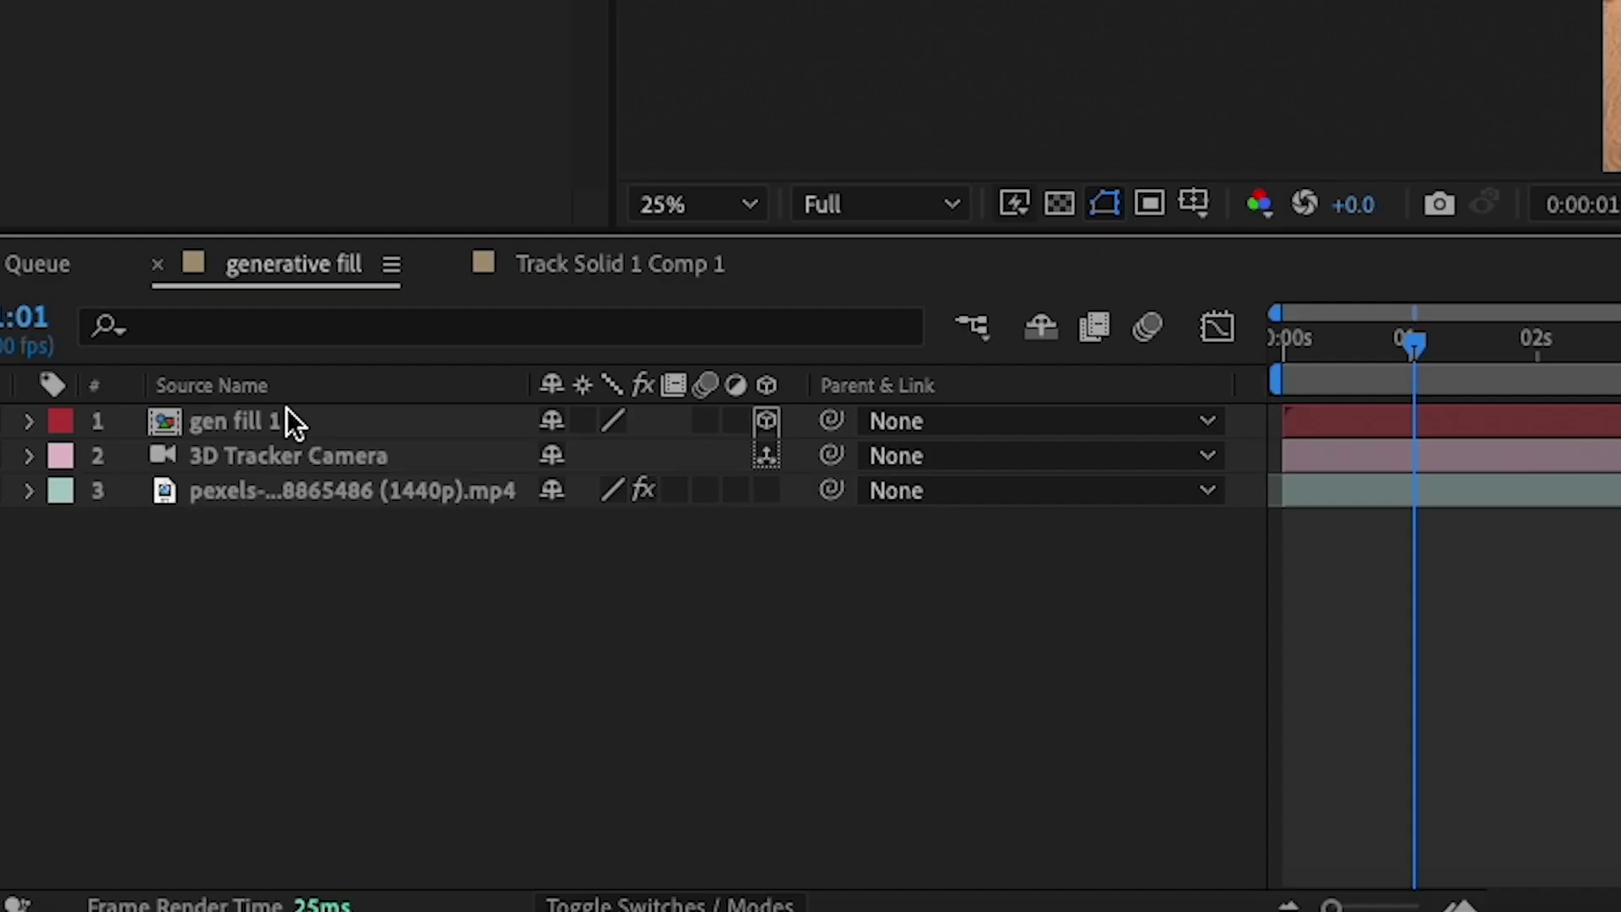
# Open gen fill 1 and delete Track Solid 1 from it
pyautogui.doubleClick(173, 679)
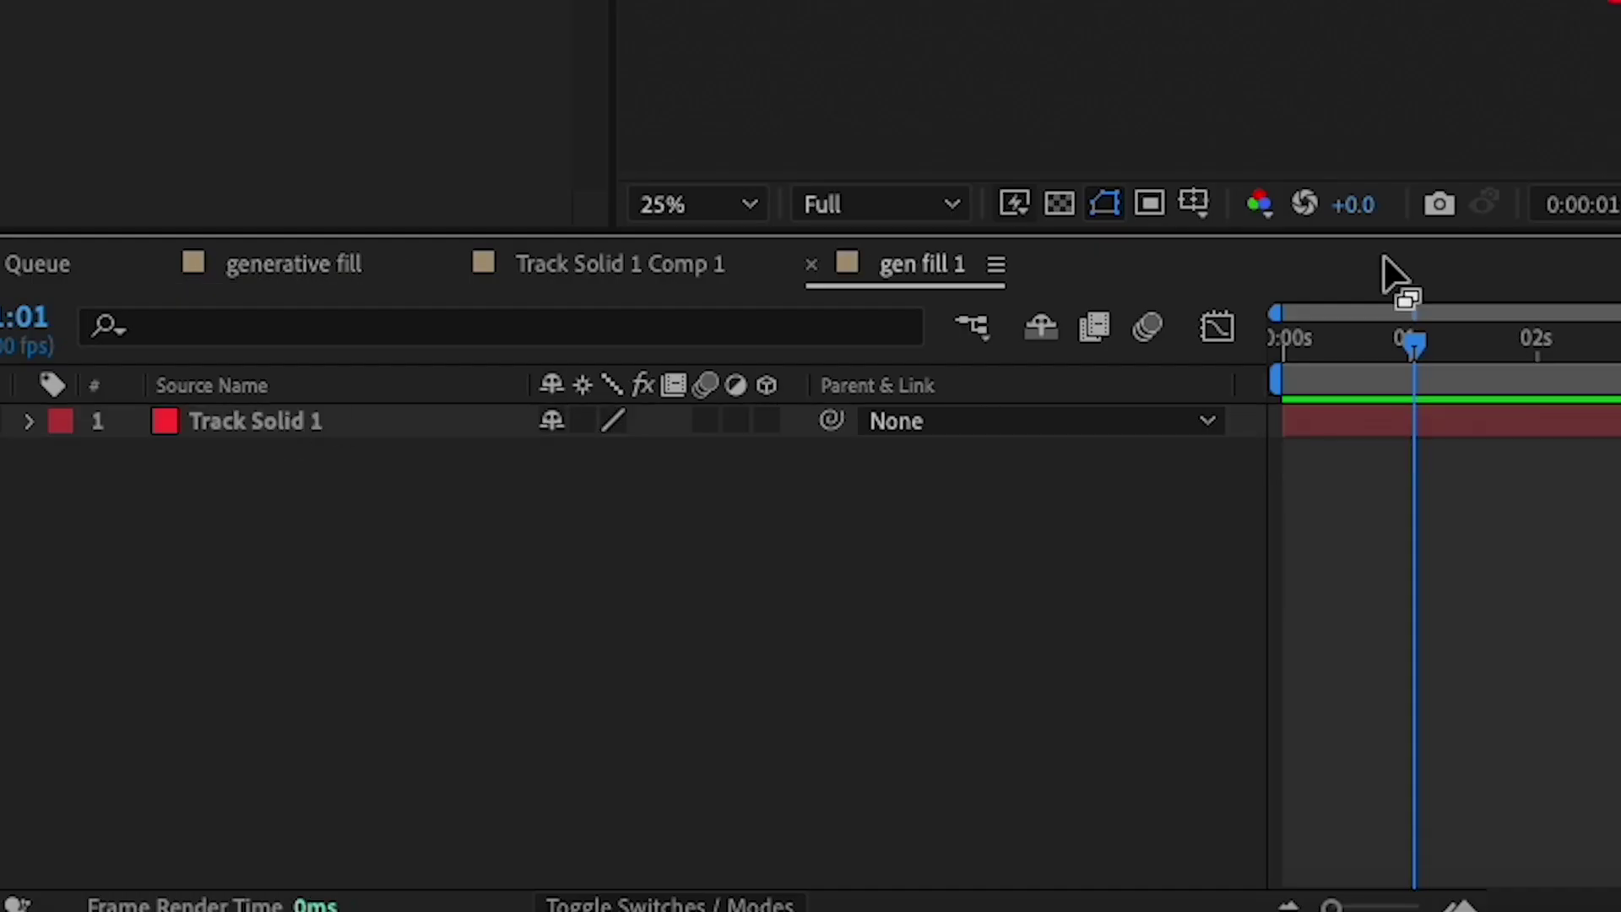
pyautogui.click(1317, 426)
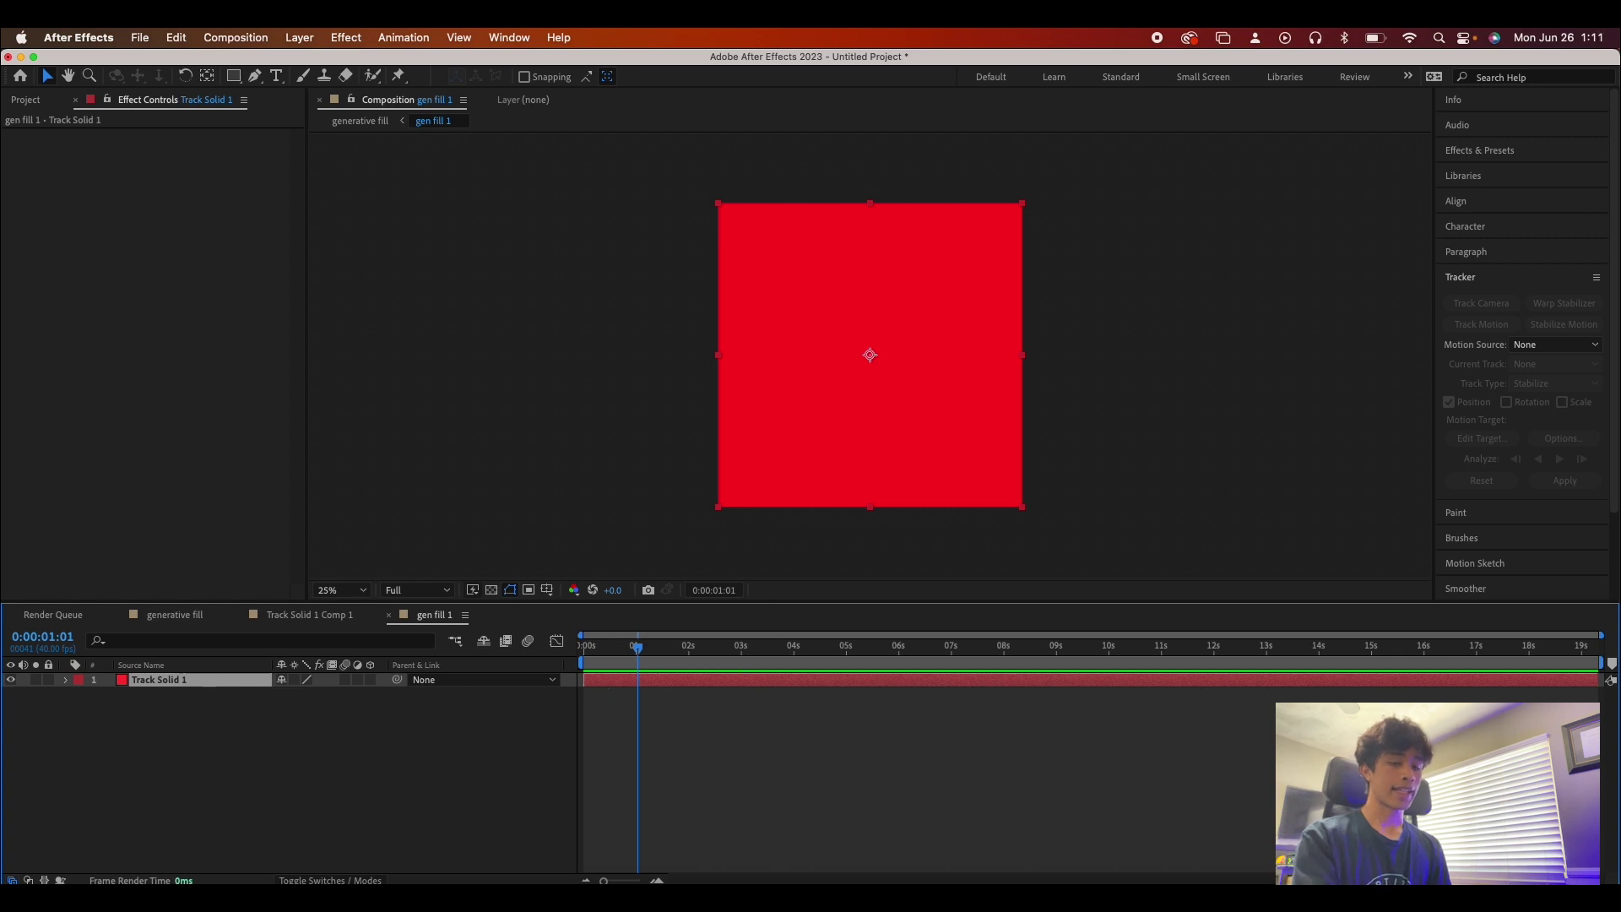
pyautogui.press('Delete')
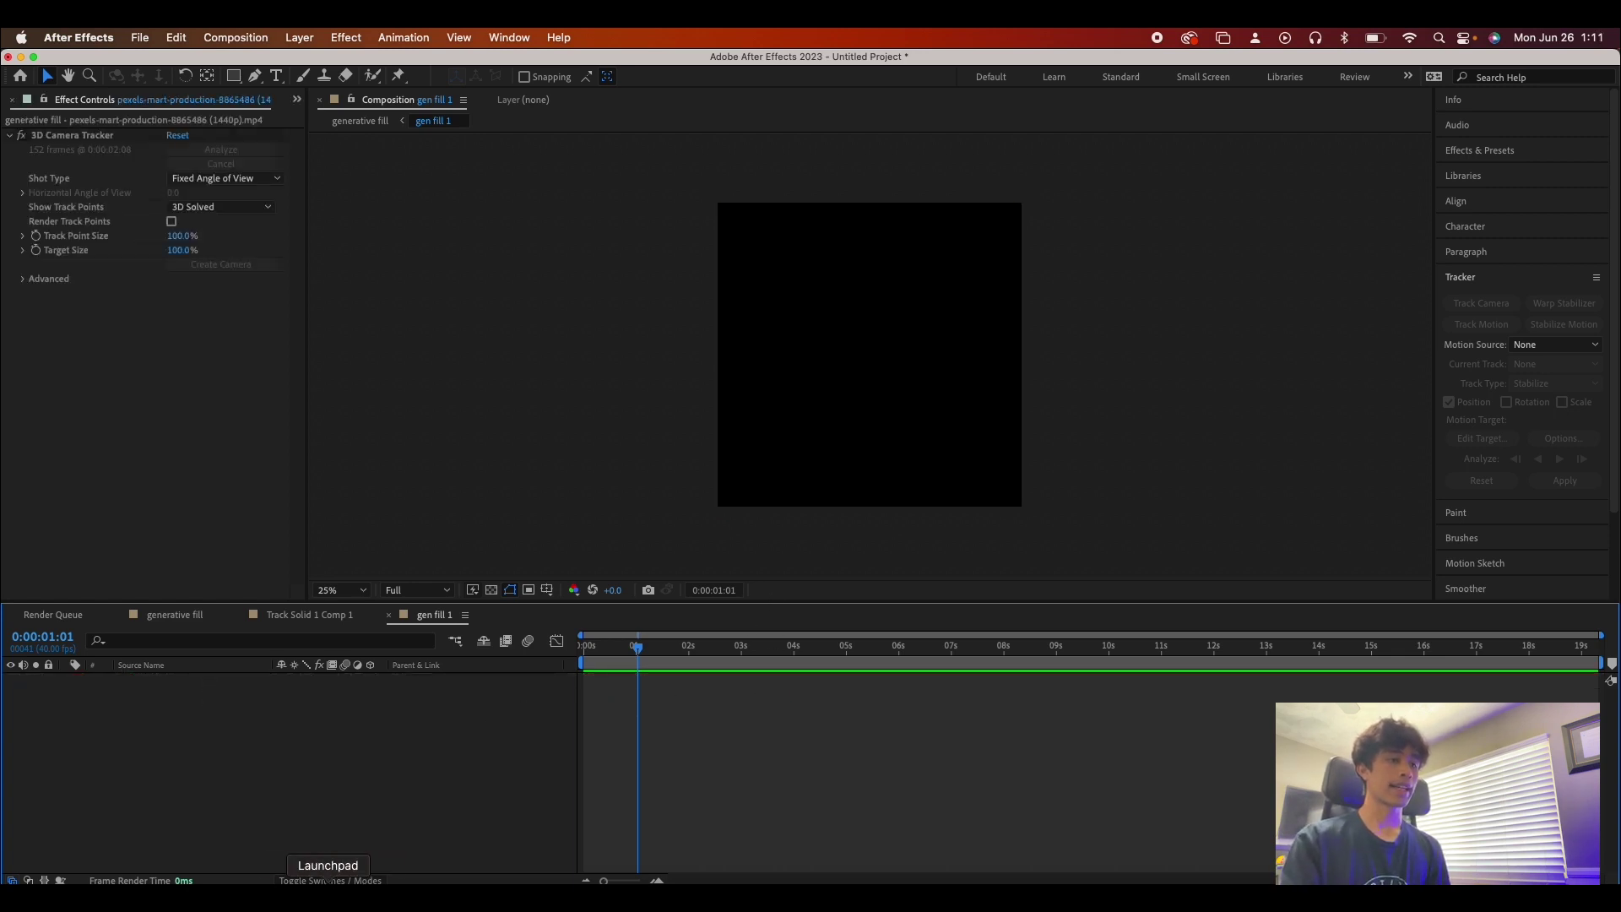
# Place Generative Fill 1.png in gen fill 1 and position the ruins, undoing the accidental stretch
pyautogui.click(287, 897)
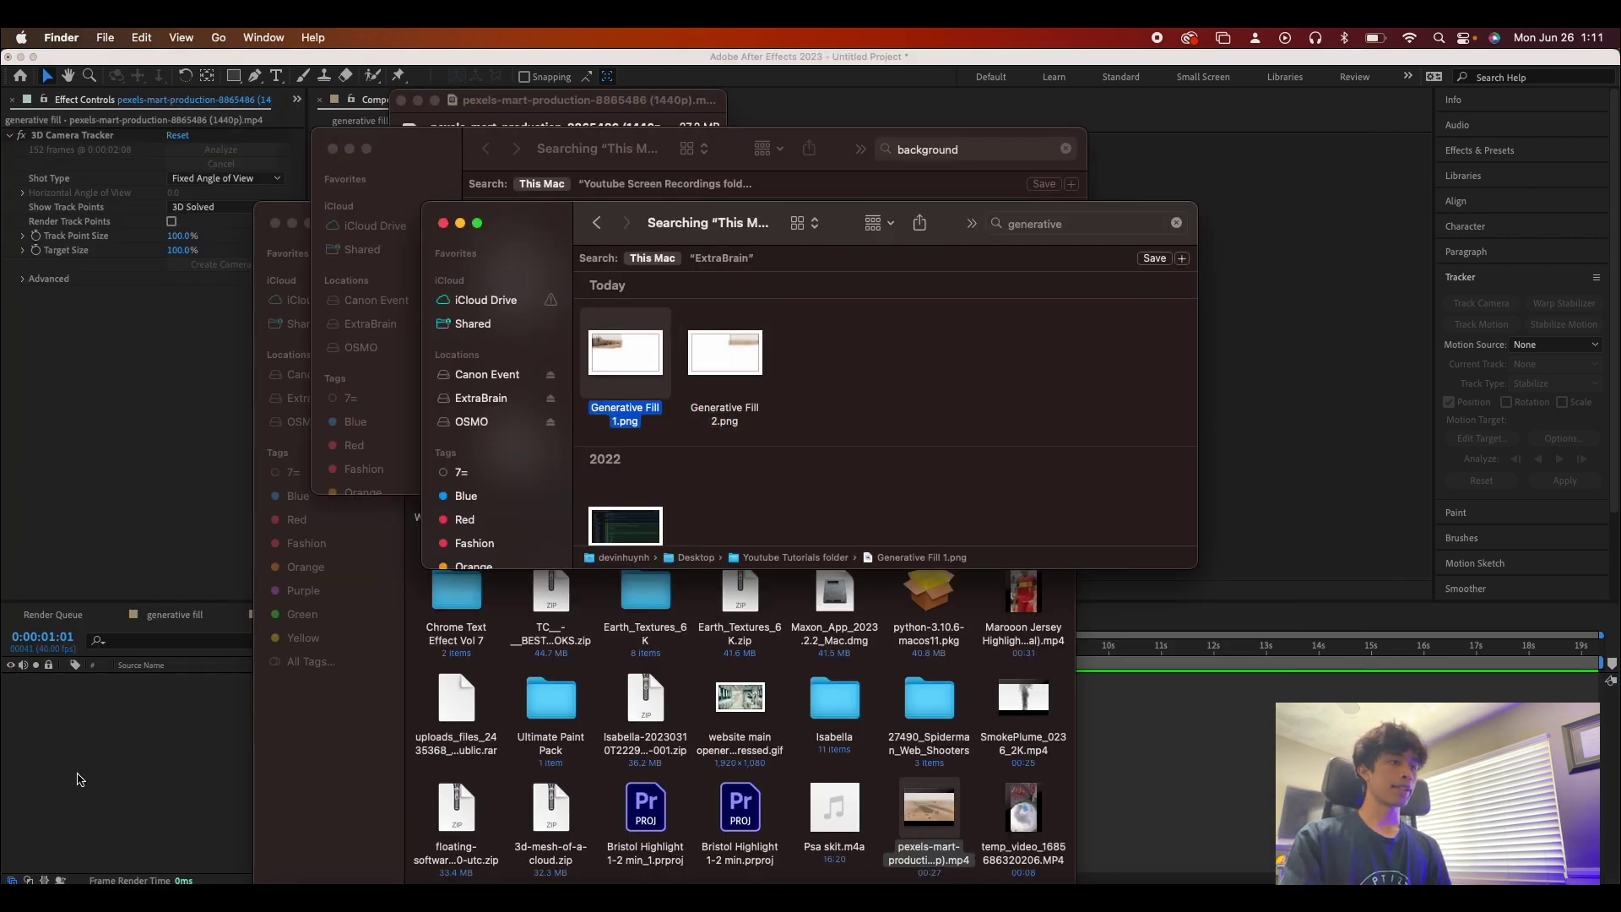
pyautogui.moveTo(834, 272); pyautogui.dragTo(952, 344)
pyautogui.moveTo(986, 281); pyautogui.dragTo(986, 235)
pyautogui.press('super+z')
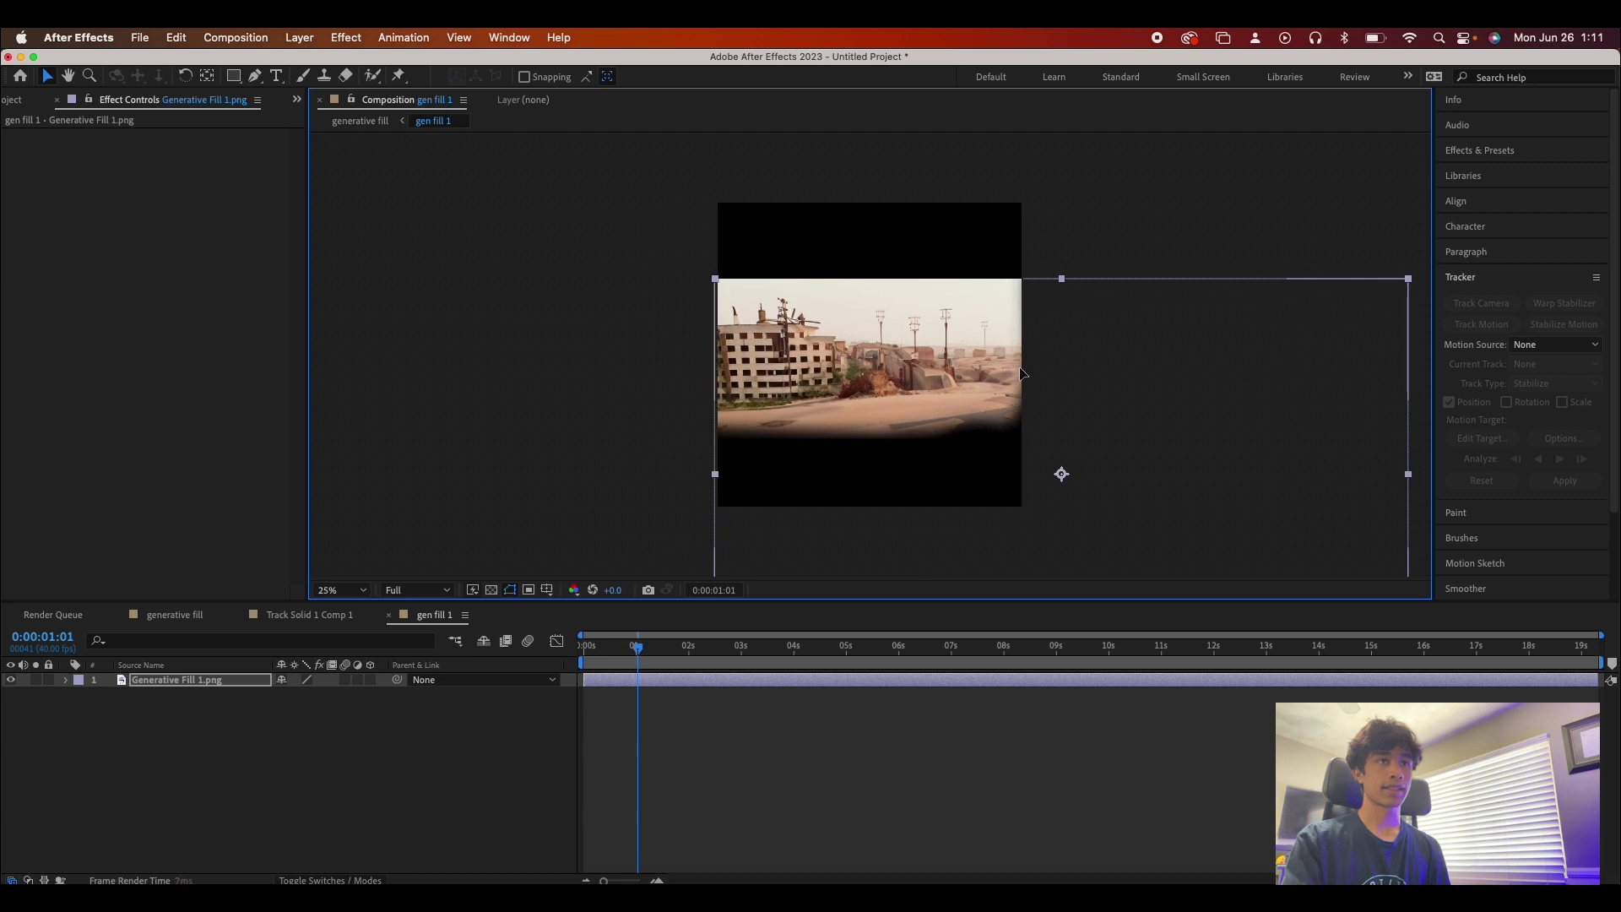
pyautogui.click(174, 615)
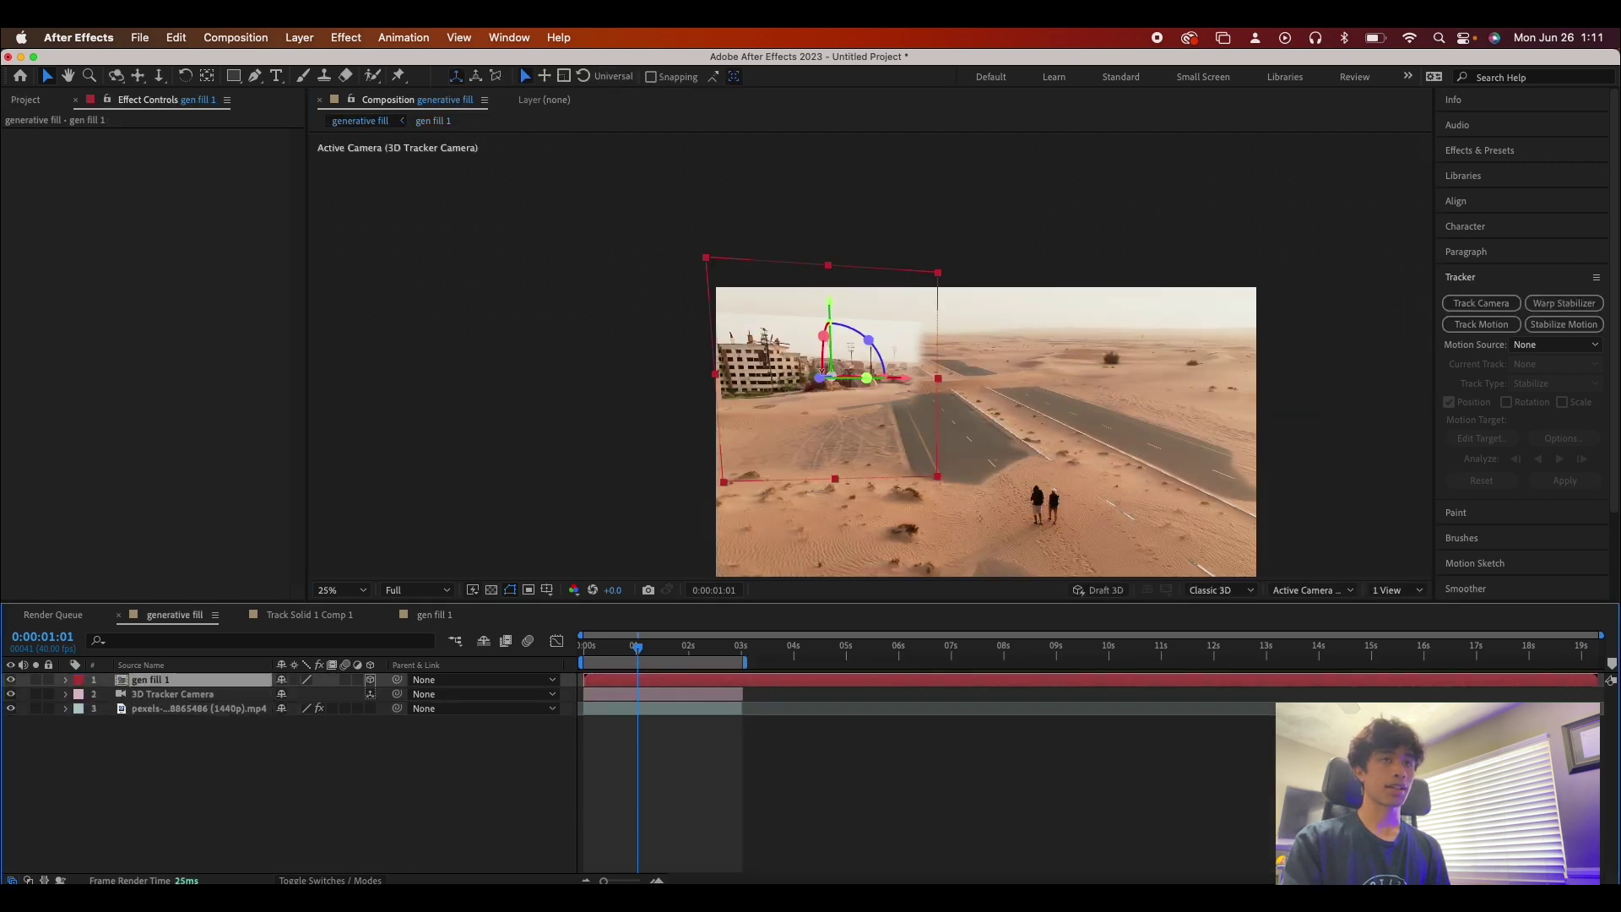
# Stretch the gen fill 1 layer taller and raise it about 40 px onto the left horizon
pyautogui.moveTo(827, 270); pyautogui.dragTo(829, 258)
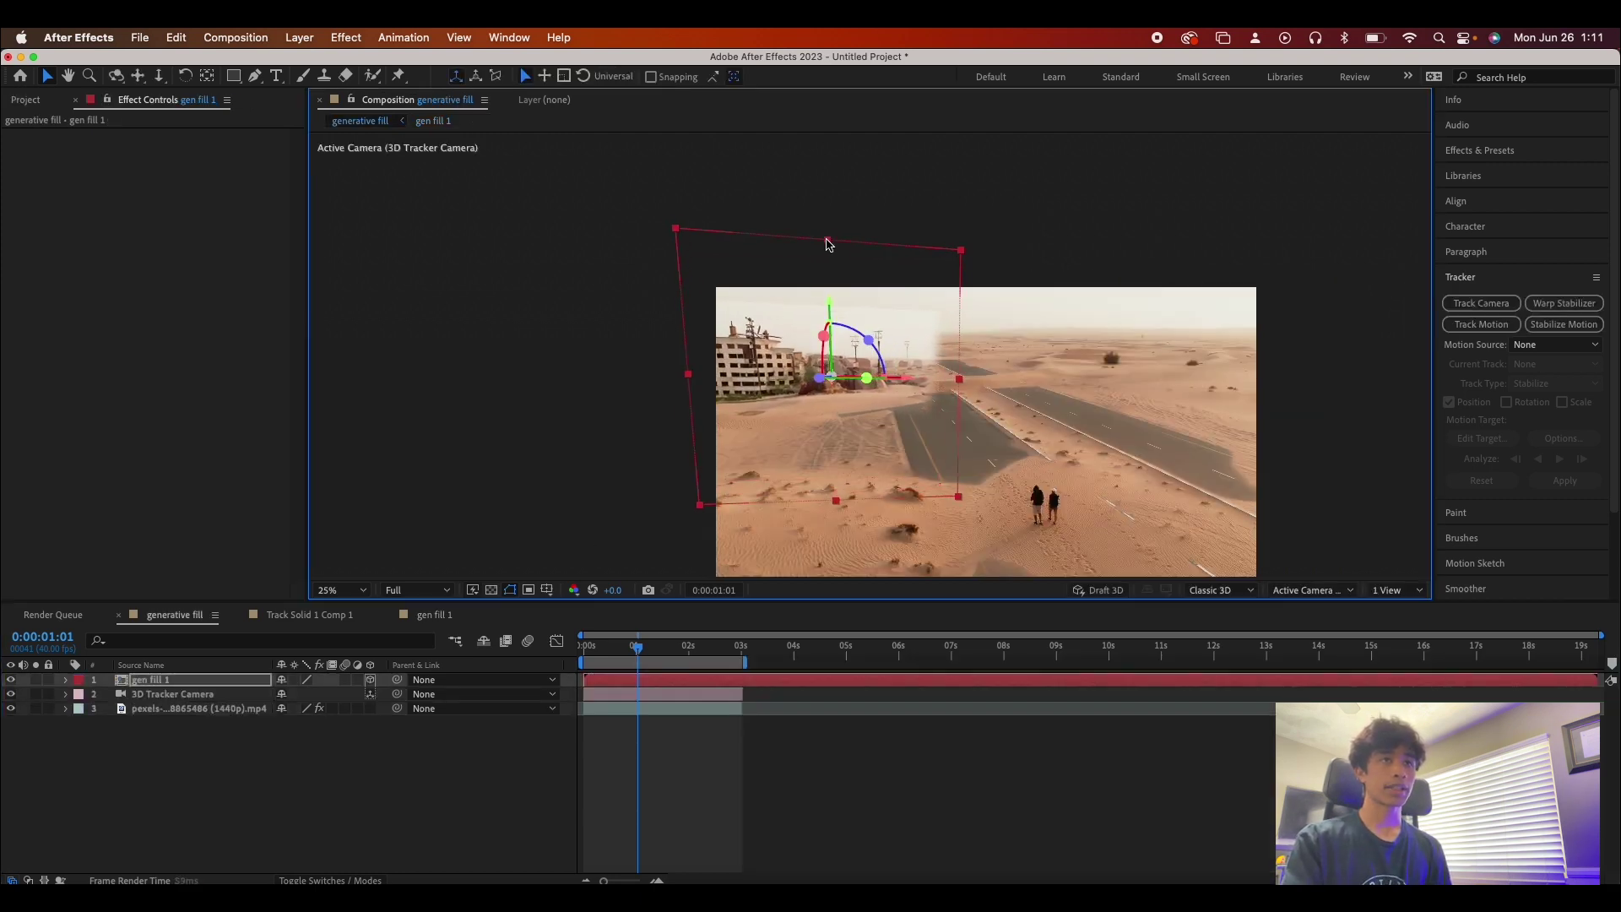
pyautogui.moveTo(918, 340); pyautogui.dragTo(900, 324)
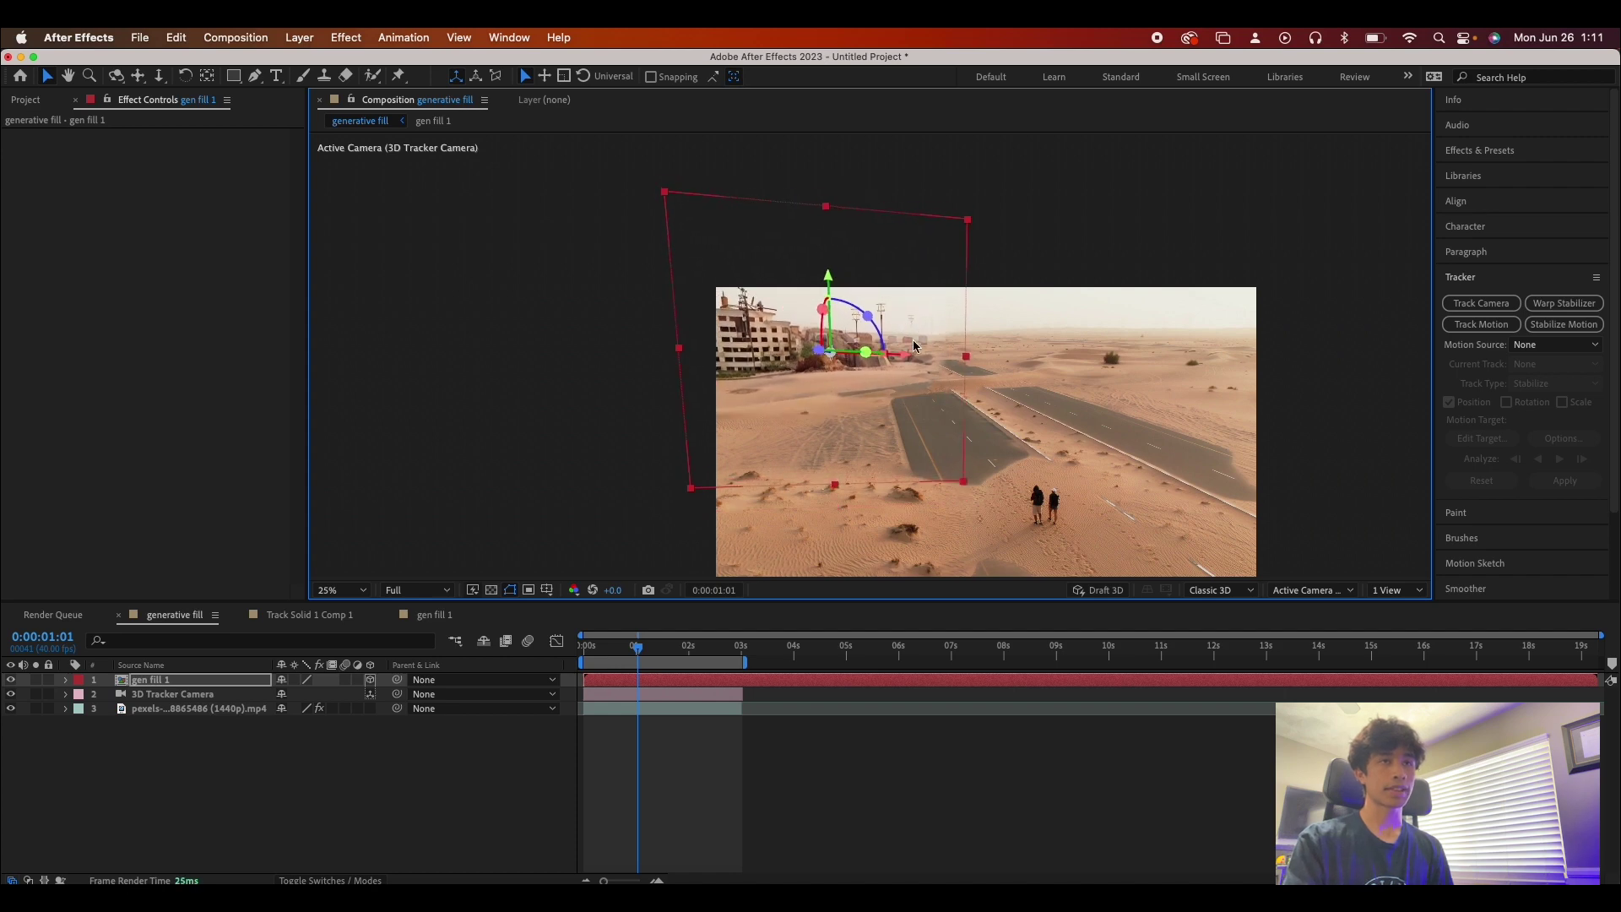
pyautogui.click(614, 718)
# Set the viewer to Fit and preview the composite from the start of the clip
pyautogui.moveTo(639, 650); pyautogui.dragTo(579, 680)
pyautogui.press('.')
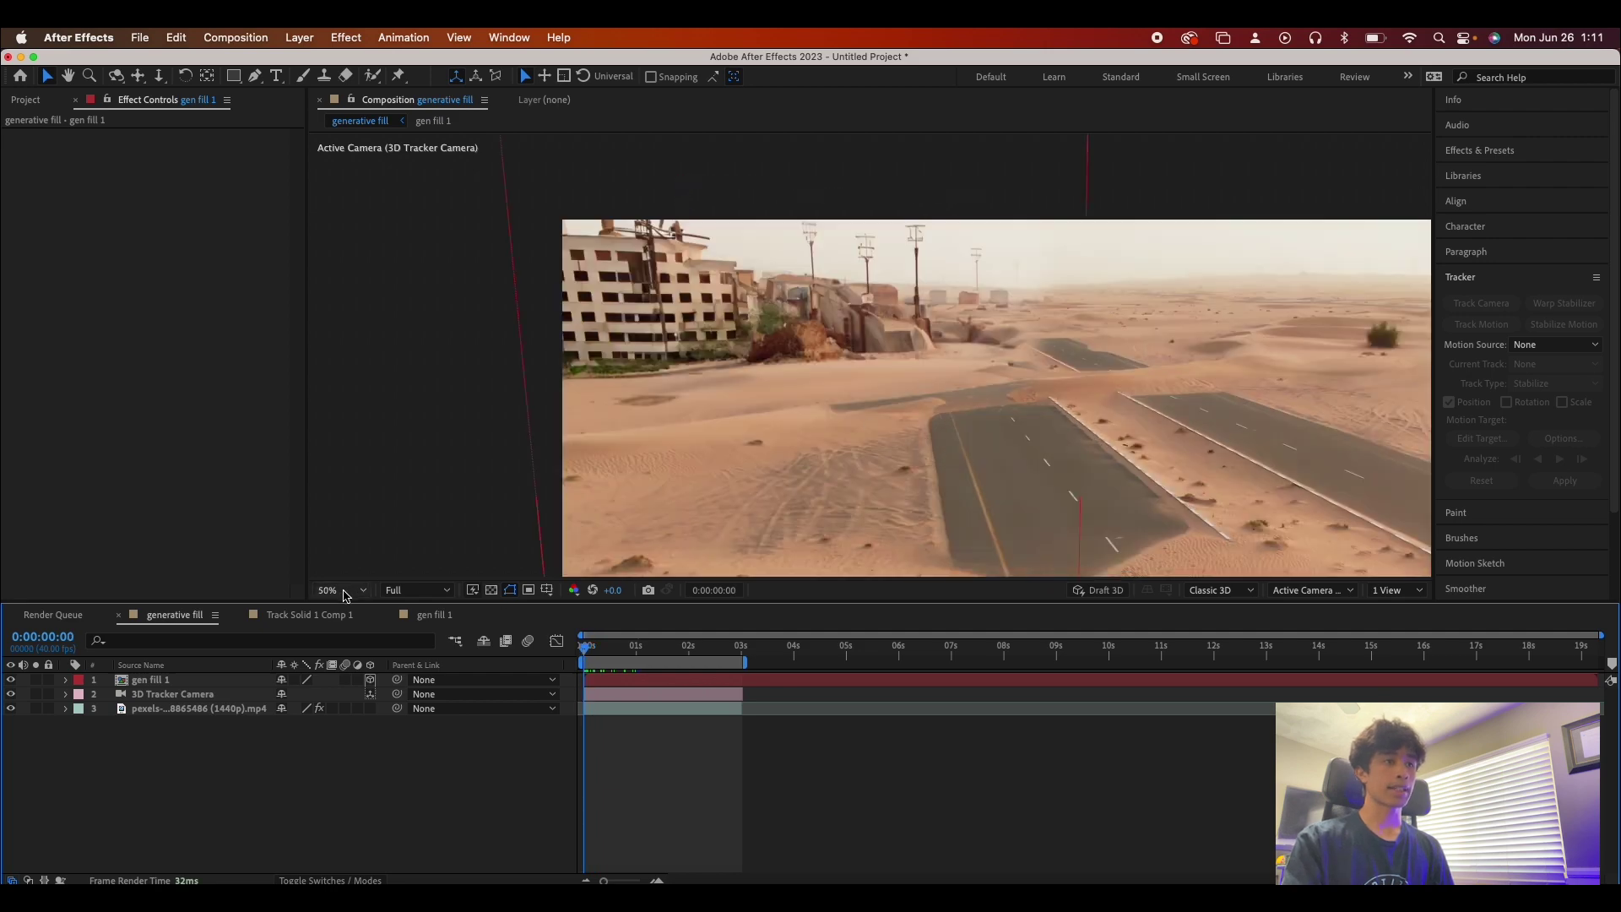
pyautogui.click(346, 591)
pyautogui.click(341, 289)
pyautogui.press('space')
pyautogui.press('space')
pyautogui.moveTo(674, 648); pyautogui.dragTo(621, 648)
# Create a second tracked solid on selected track points and pre-compose it as gen fill 2
pyautogui.click(595, 709)
pyautogui.click(599, 647)
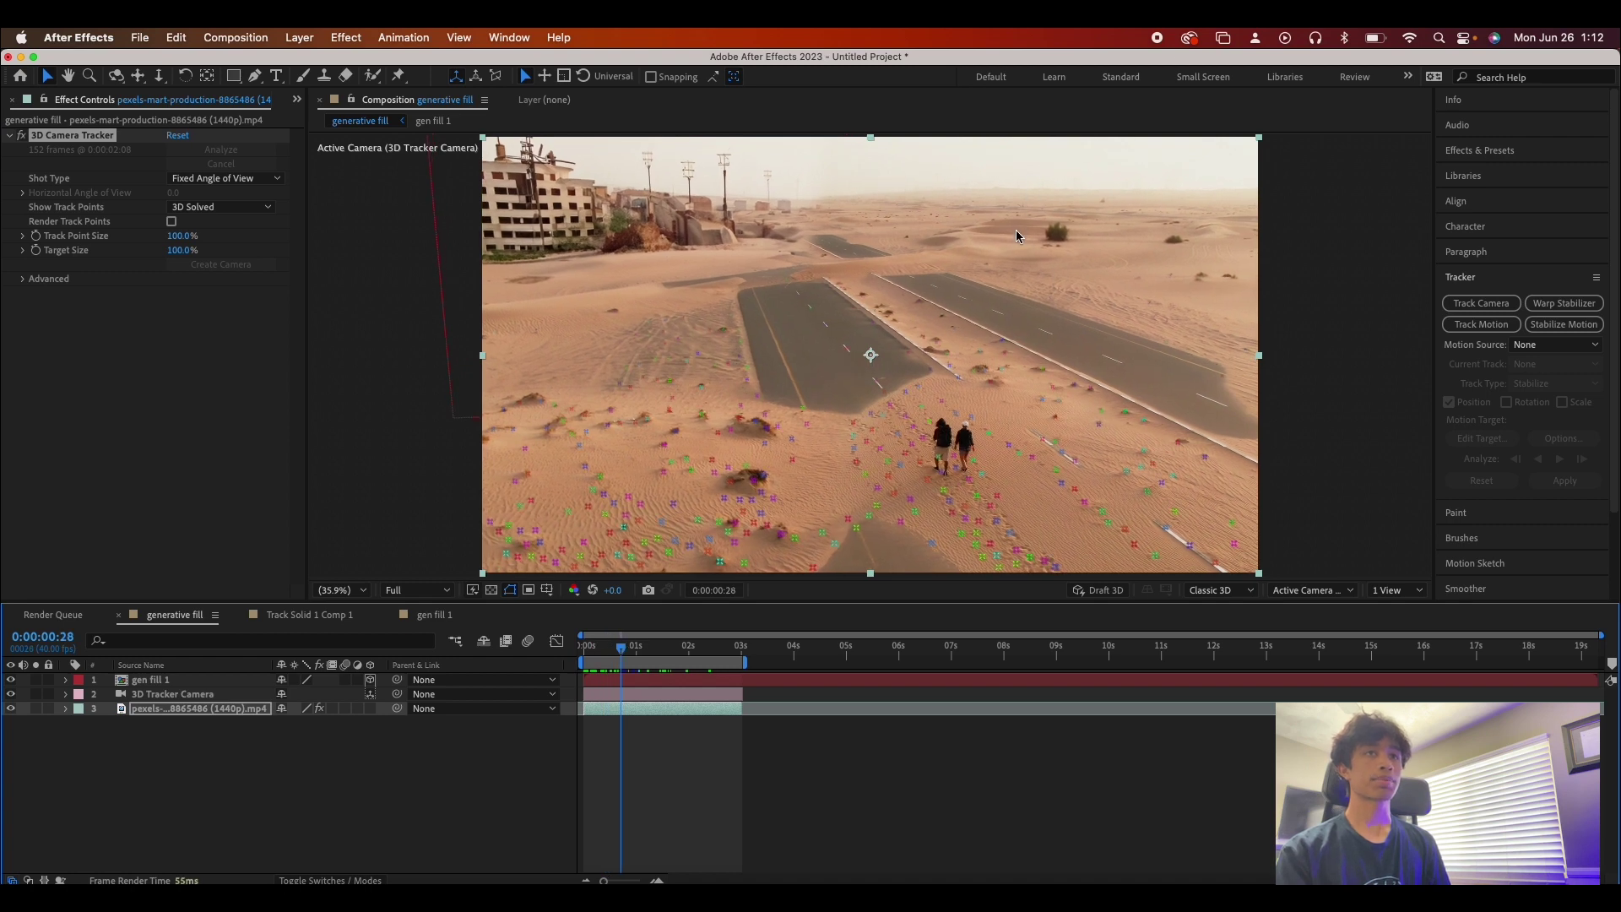
pyautogui.rightClick(1045, 261)
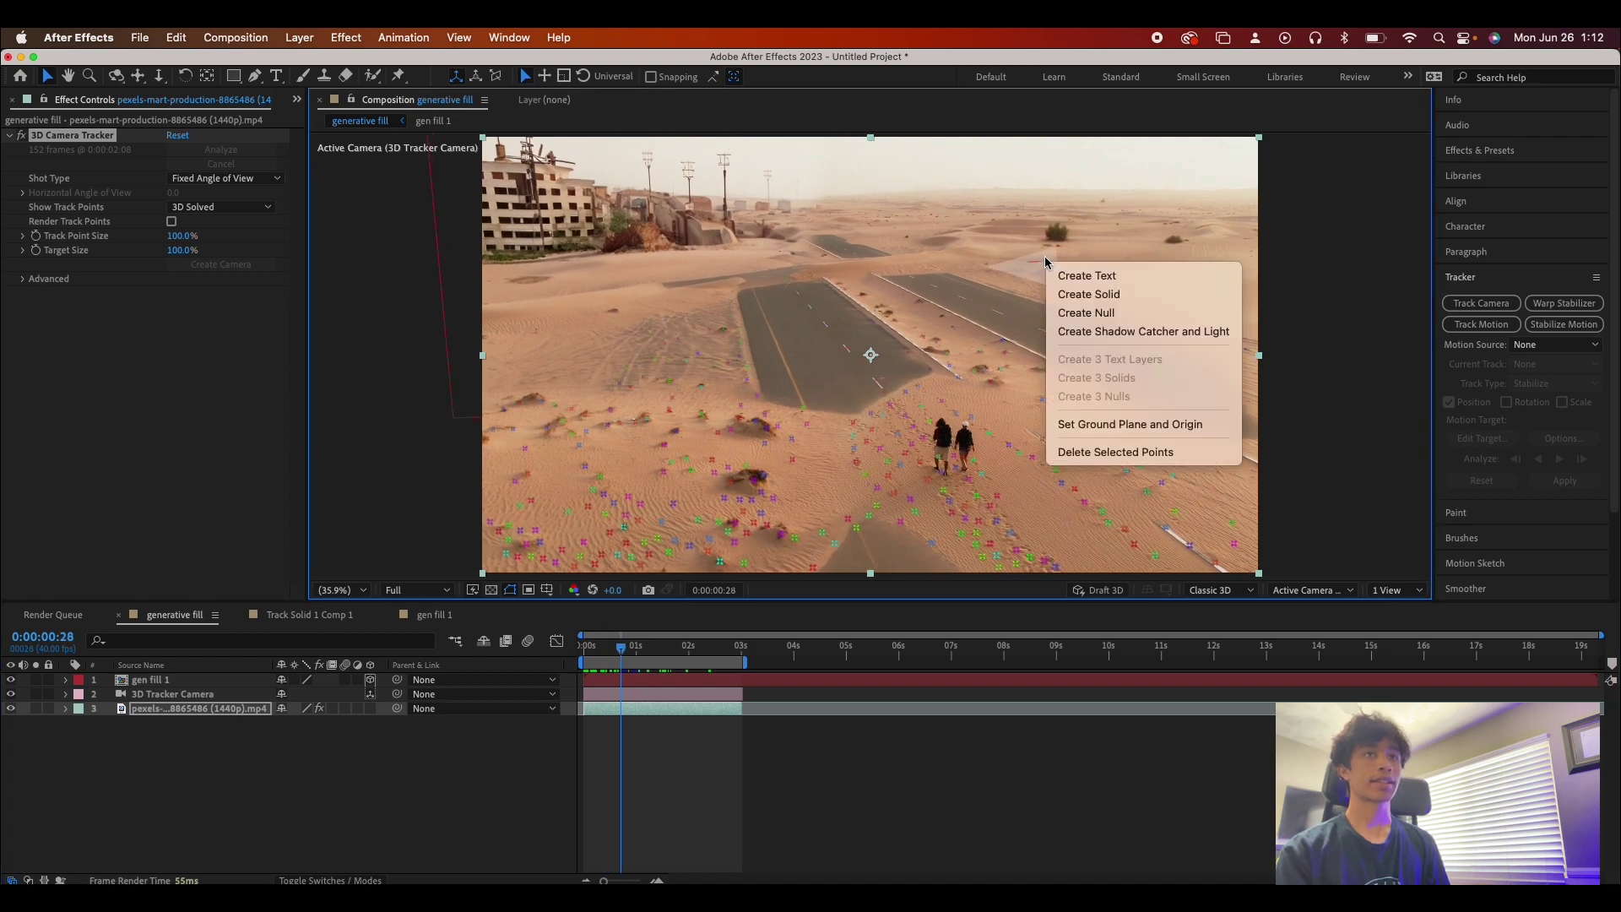
pyautogui.click(1087, 296)
pyautogui.rightClick(179, 680)
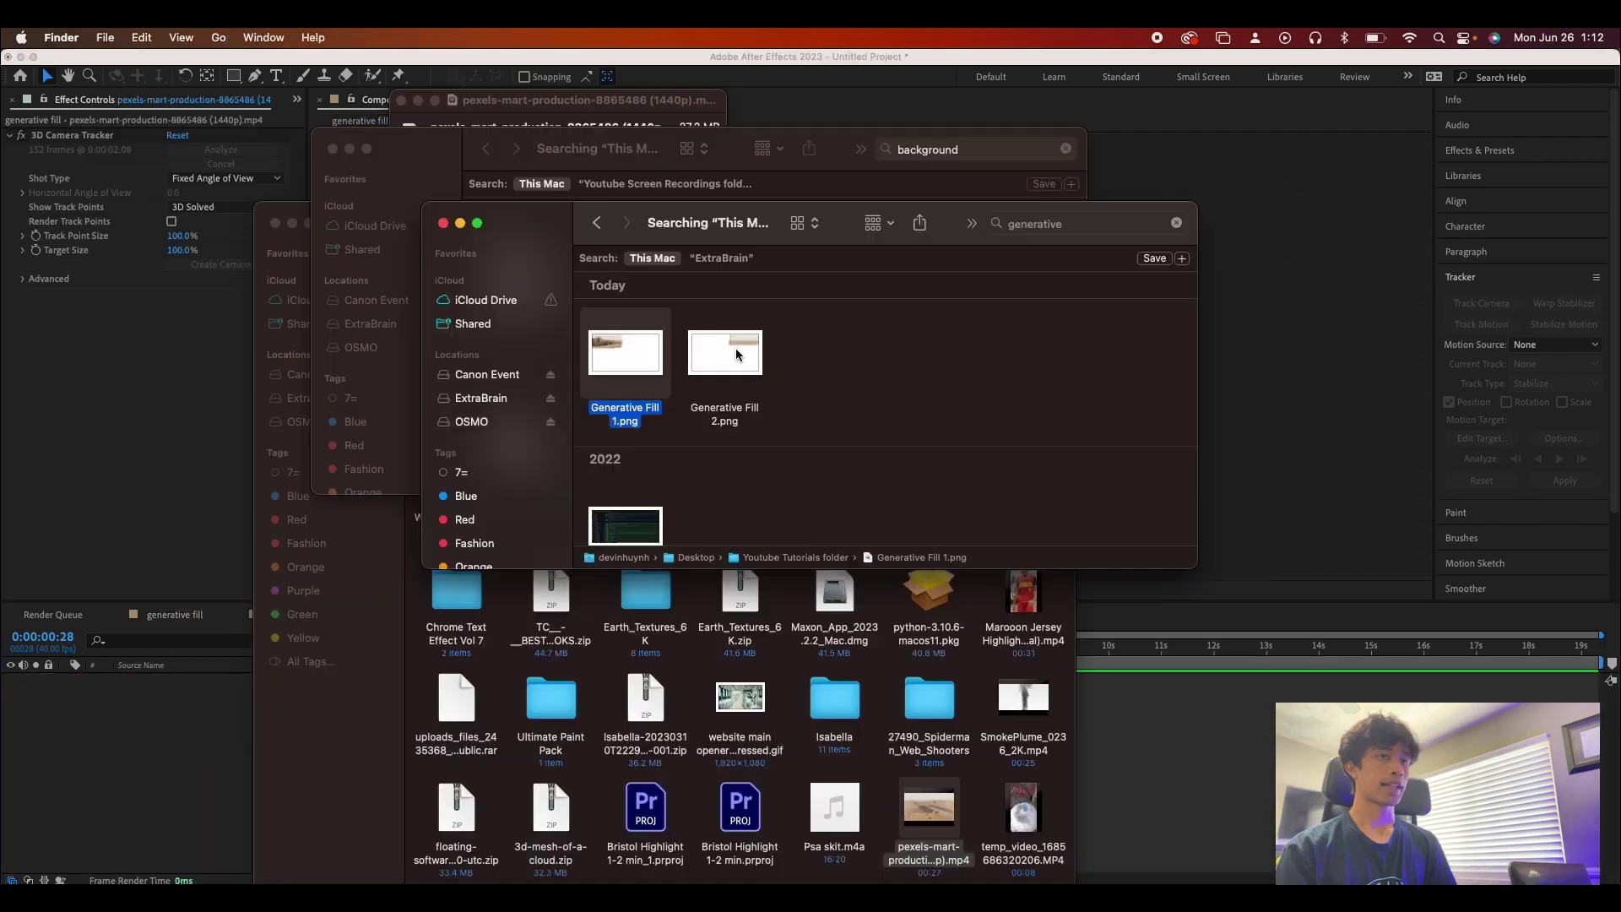
# Bring Generative Fill 2.png into gen fill 2, move the power poles down-left and enlarge them
pyautogui.moveTo(724, 351); pyautogui.dragTo(217, 693)
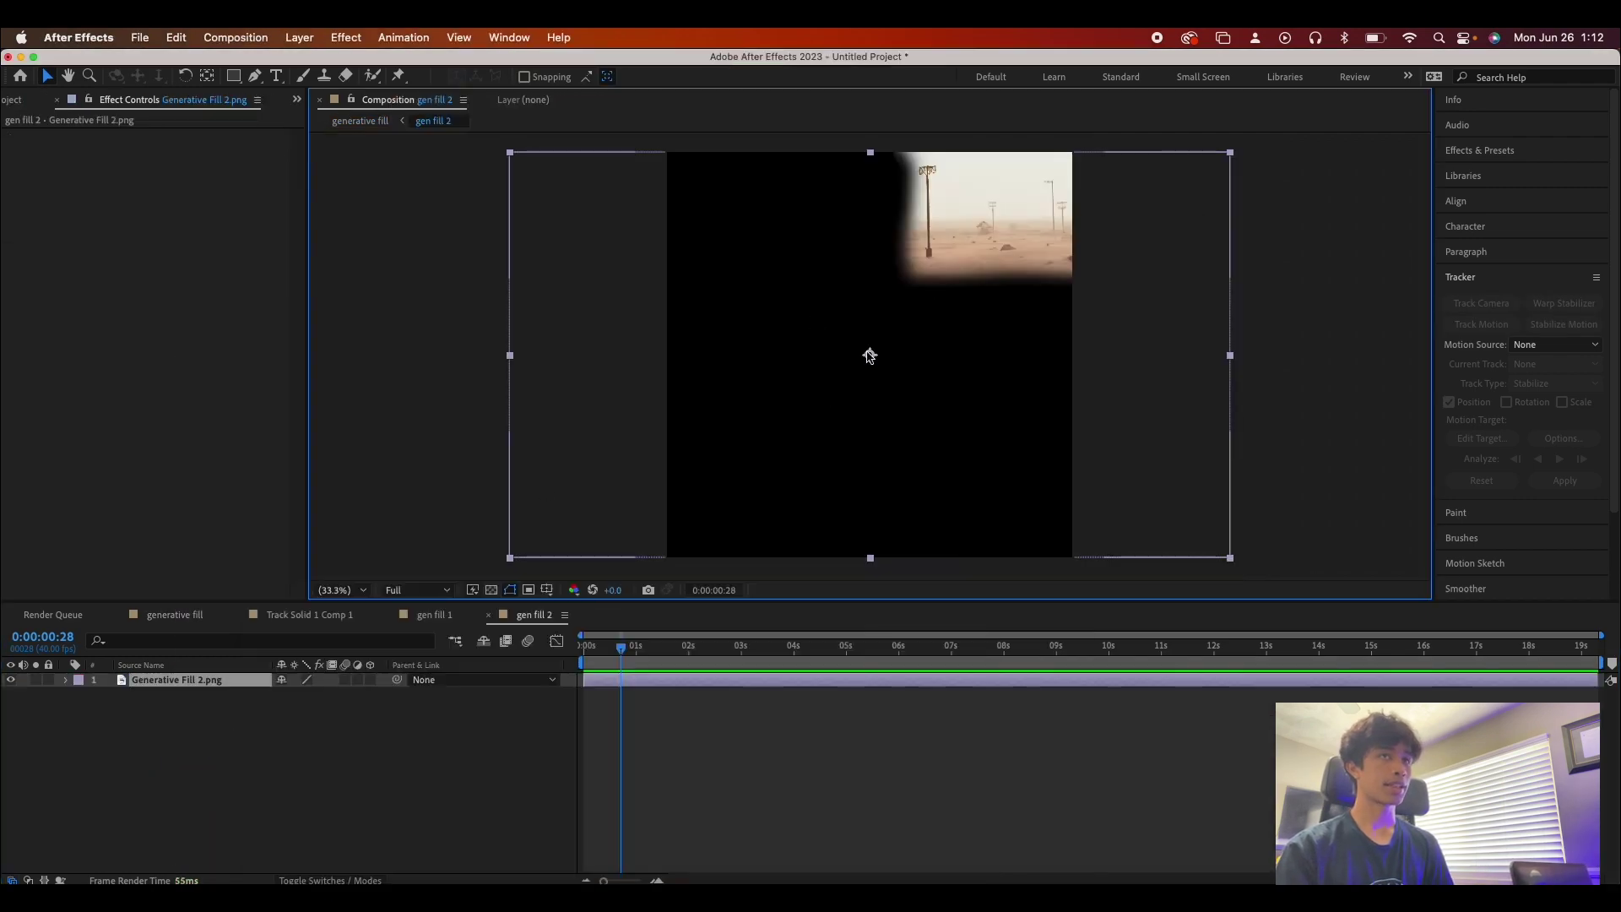
pyautogui.moveTo(869, 355); pyautogui.dragTo(749, 434)
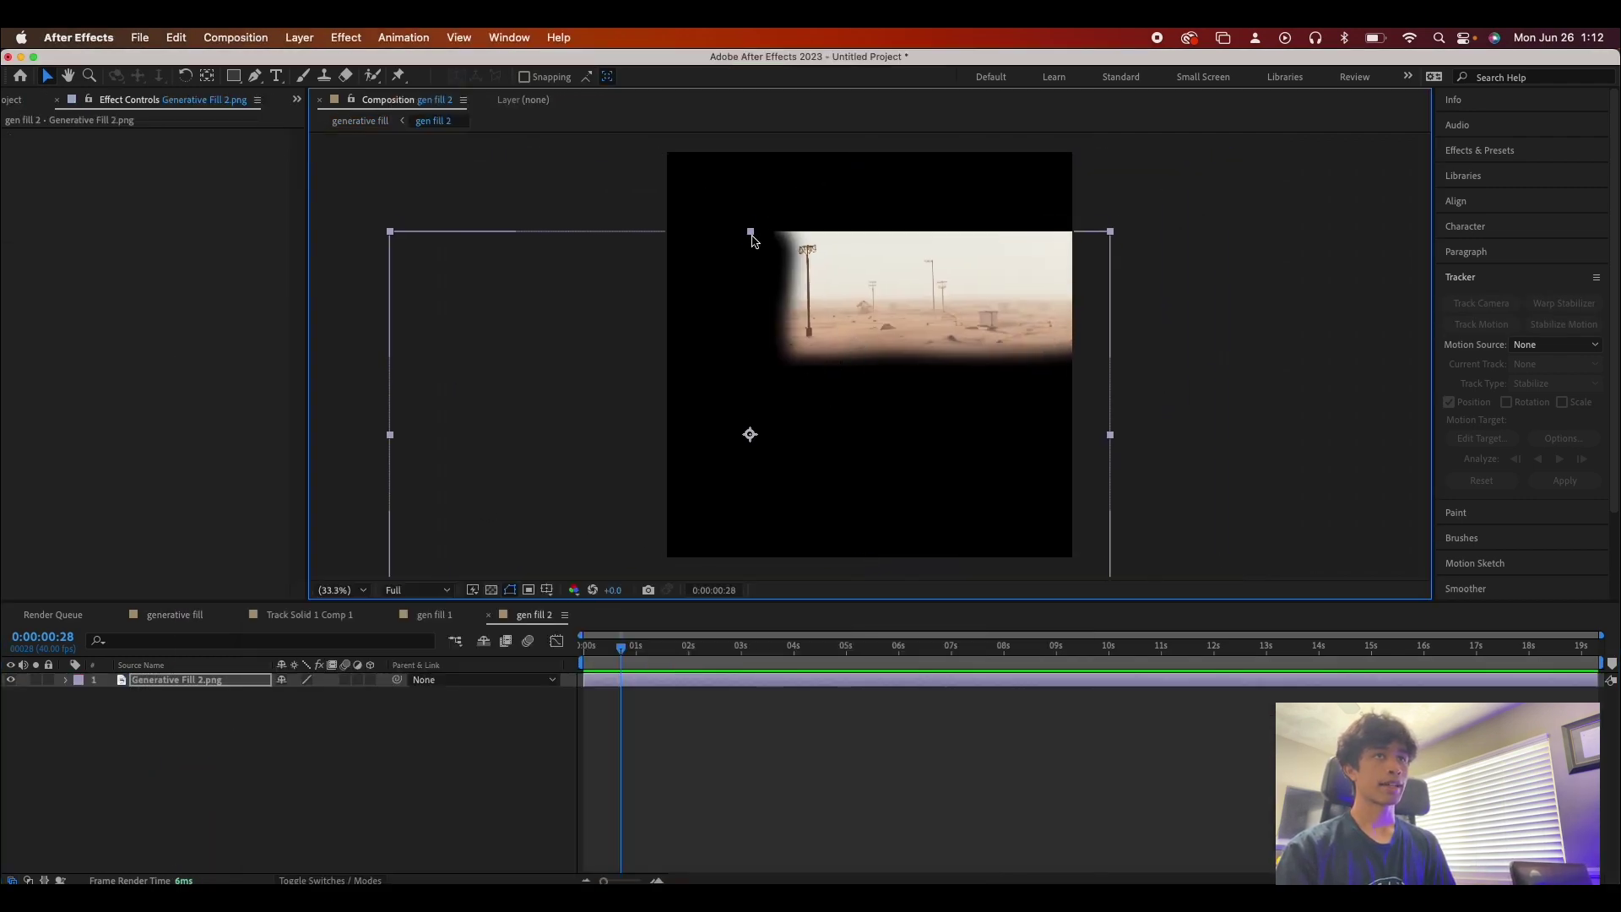
pyautogui.moveTo(750, 233); pyautogui.dragTo(750, 188)
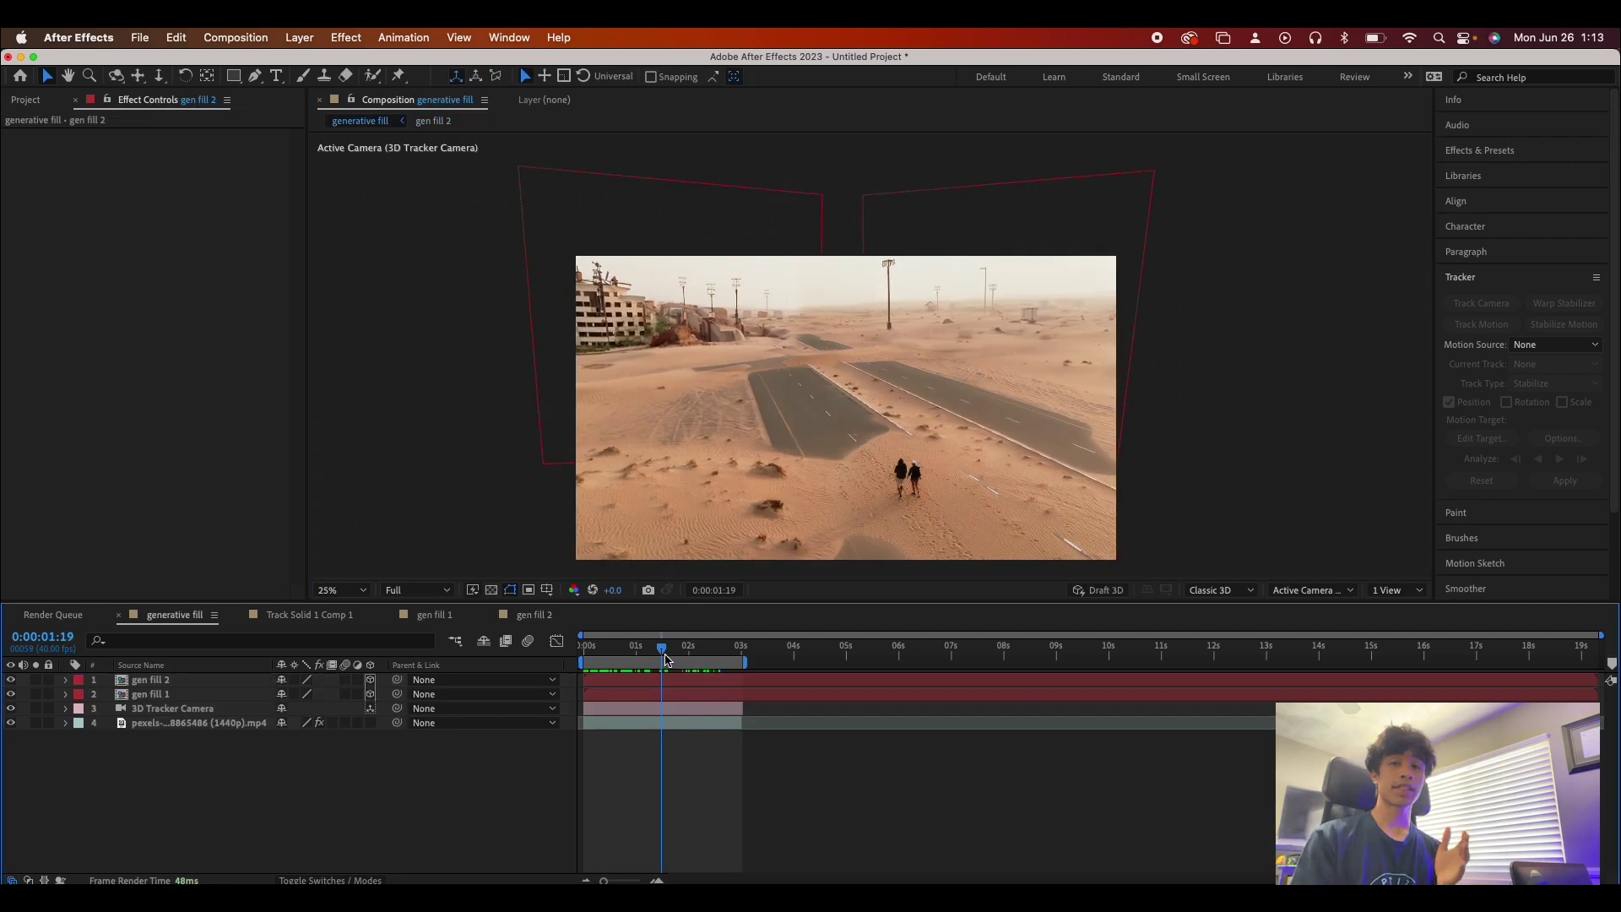
pyautogui.moveTo(688, 648)
pyautogui.mouseDown()
pyautogui.moveTo(707, 647)
pyautogui.moveTo(666, 671)
pyautogui.moveTo(696, 643)
pyautogui.mouseUp()
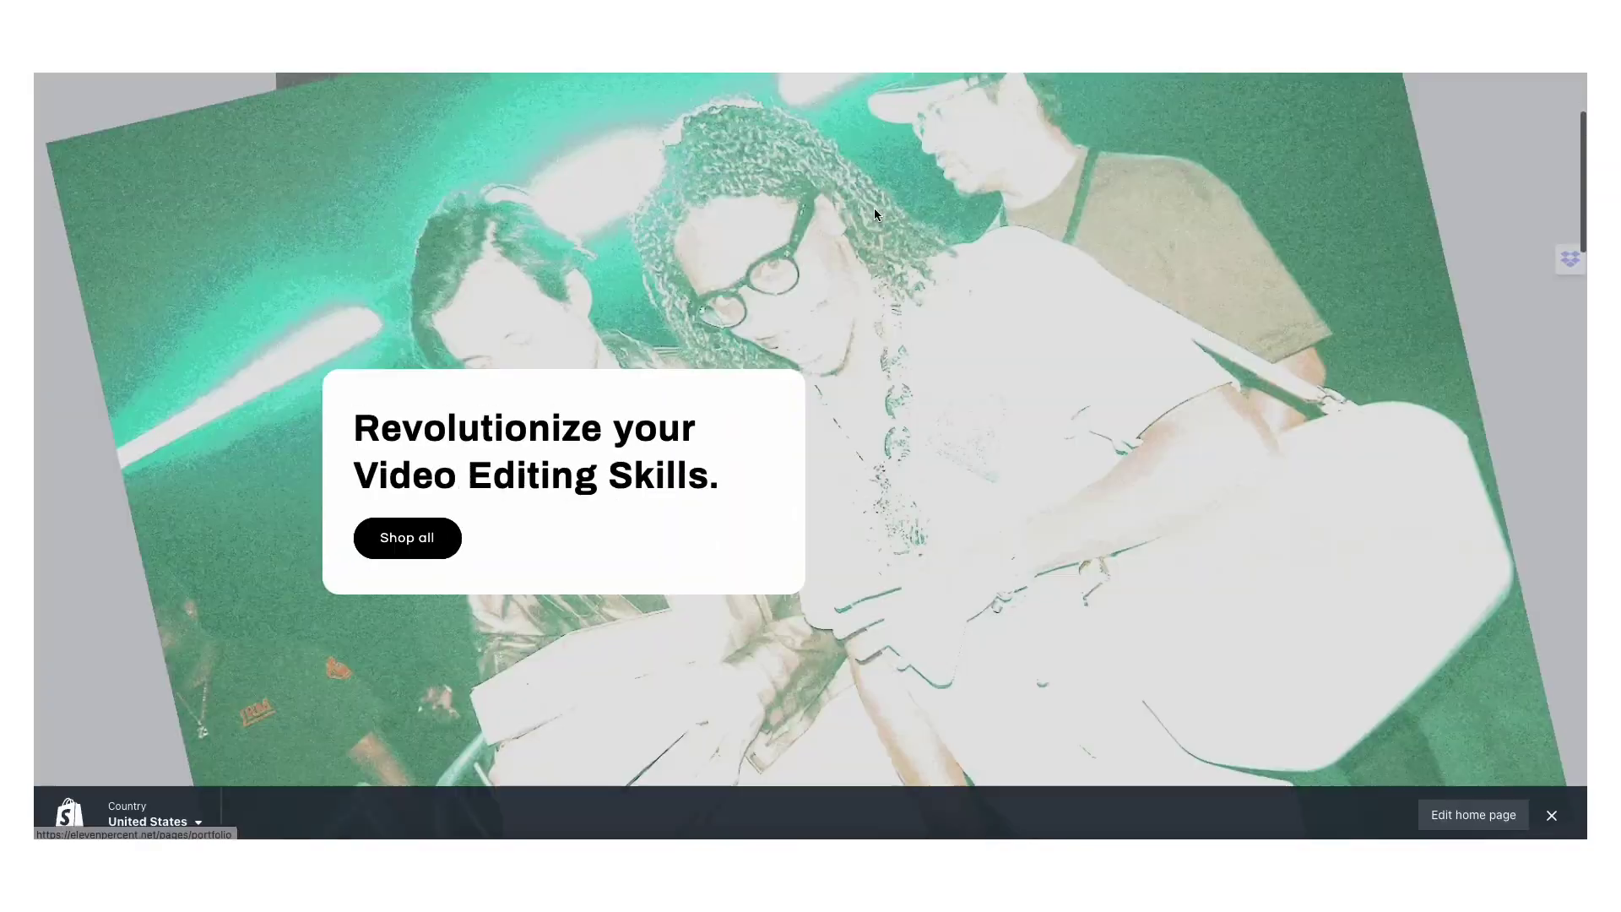
# Scroll the storefront home page down to Featured products and open the full Shop Now listing
pyautogui.scroll(-10, 873, 211)
pyautogui.scroll(-2, 874, 211)
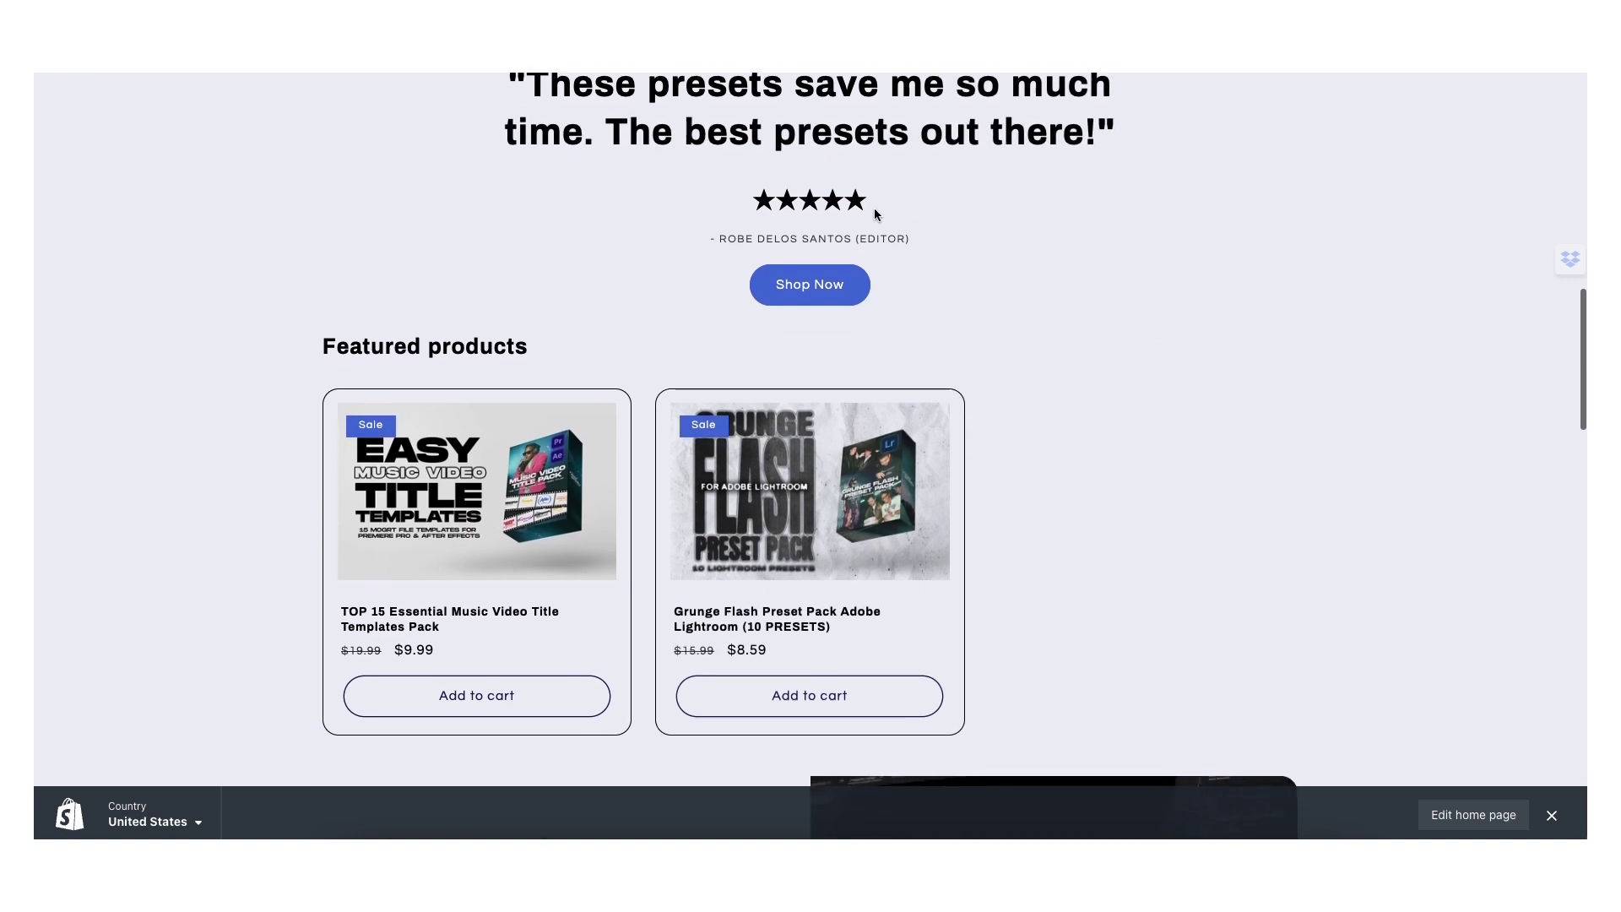
pyautogui.click(832, 280)
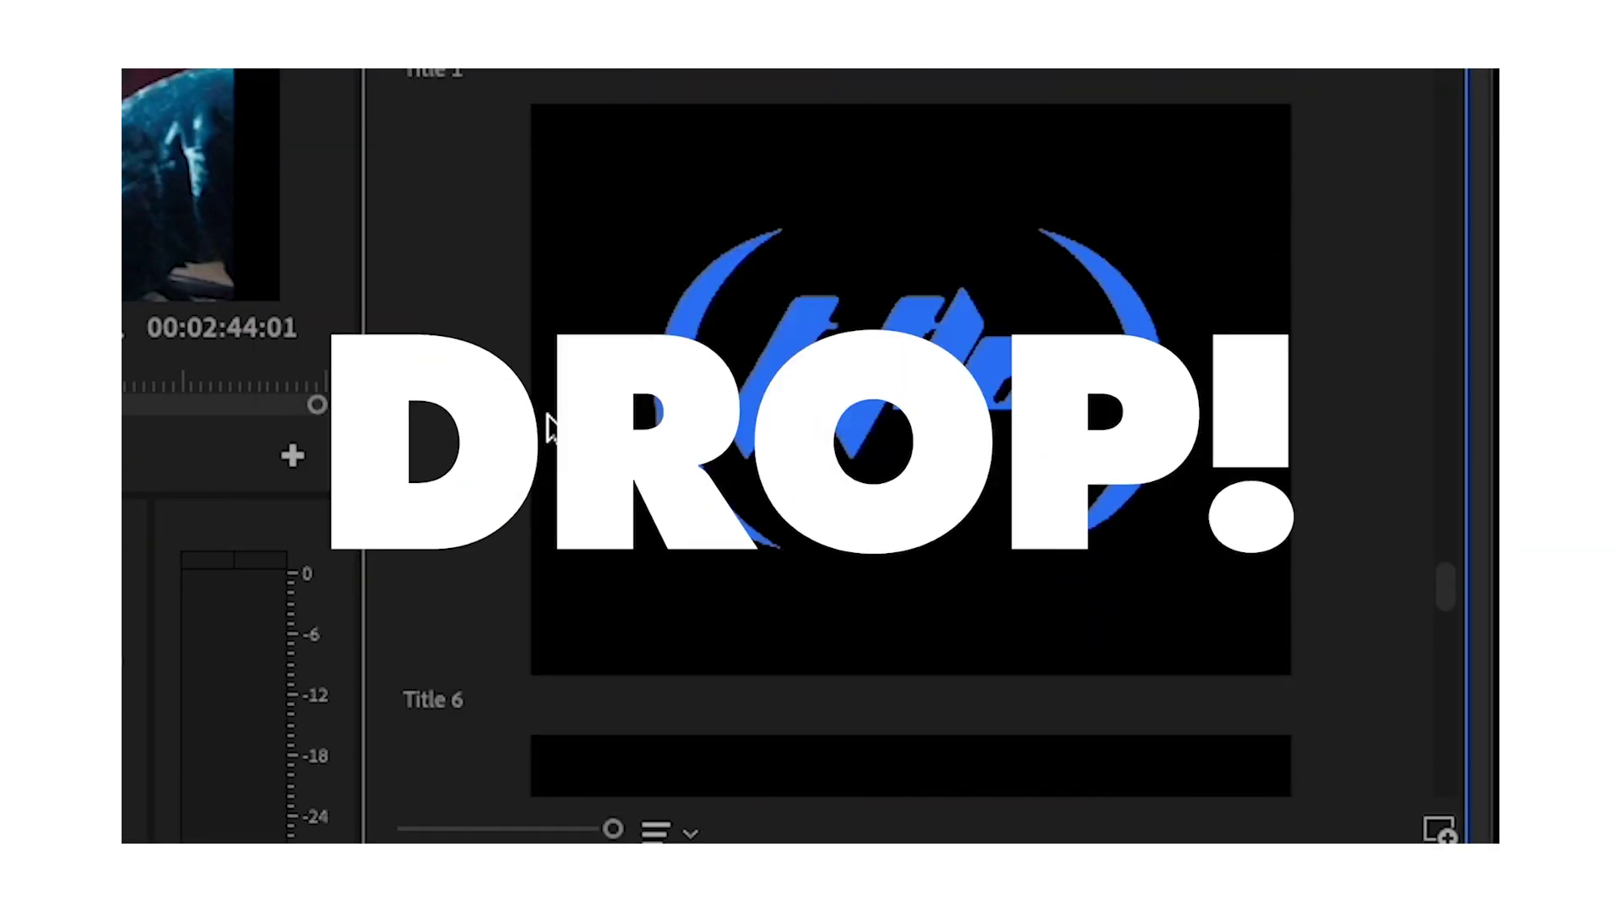
# Scroll the My Templates list down to the Lorem Ispum title template
pyautogui.scroll(-10, 547, 426)
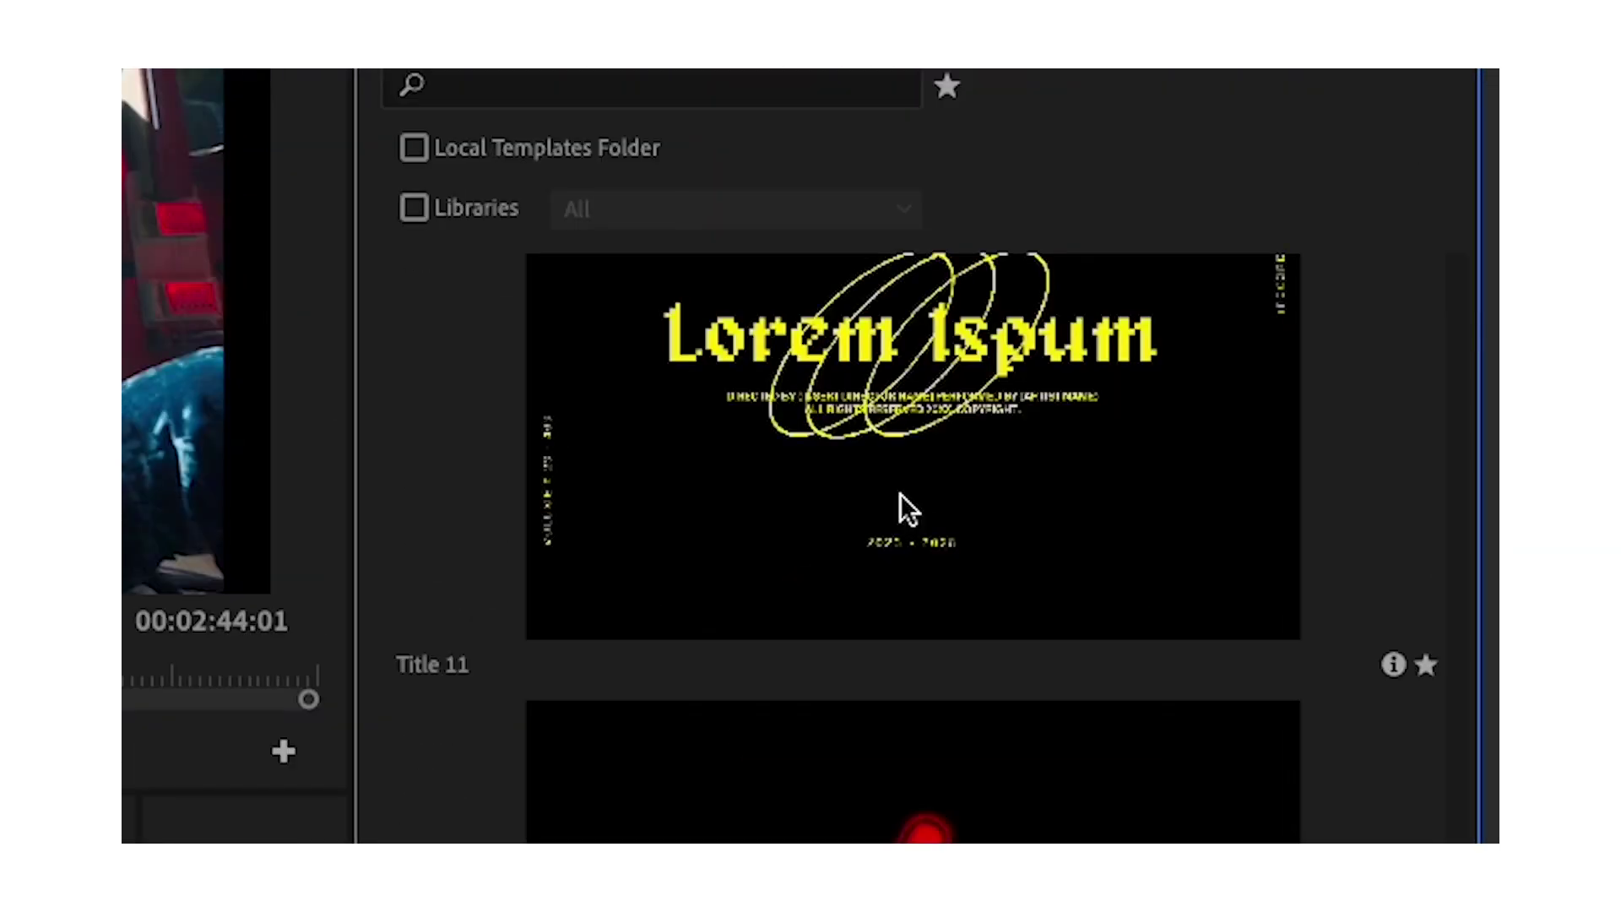